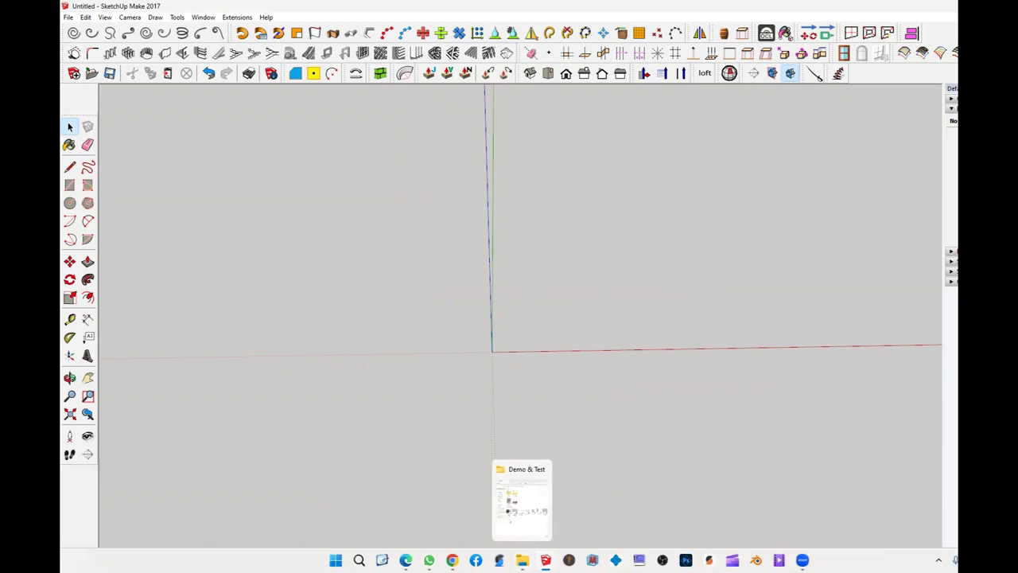
# Switch to the MERG Wagon Demo.skp model and copy the wagon's curved roof group
pyautogui.moveTo(546, 560)
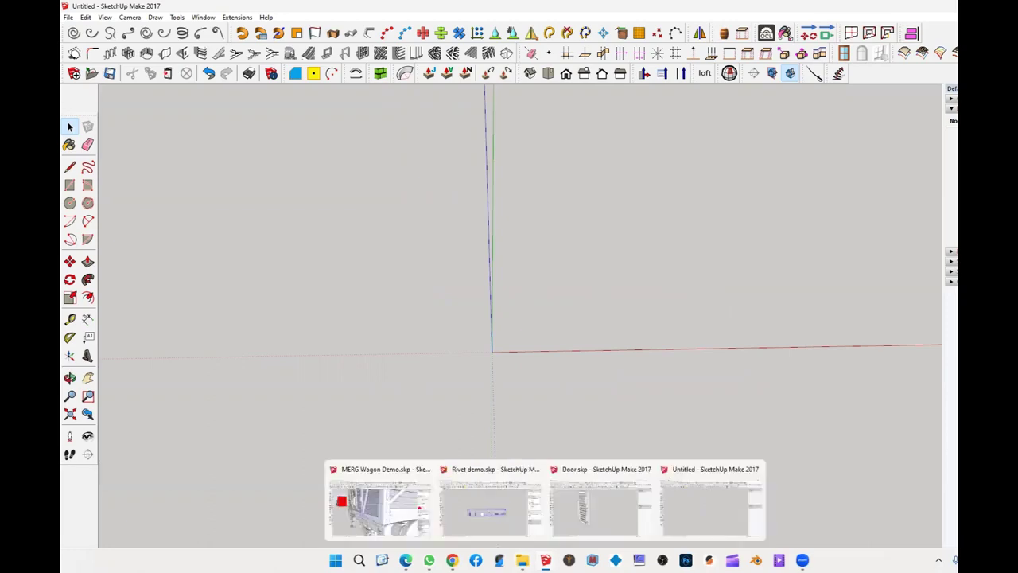
pyautogui.click(407, 510)
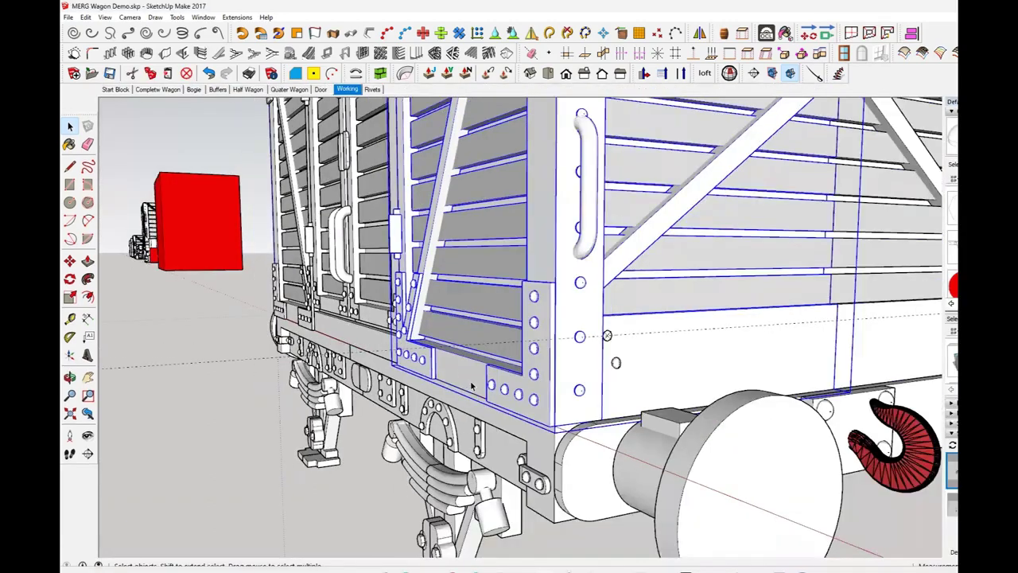
pyautogui.scroll(-5, 471, 385)
pyautogui.moveTo(472, 386); pyautogui.dragTo(822, 416, button='middle')
pyautogui.click(720, 172)
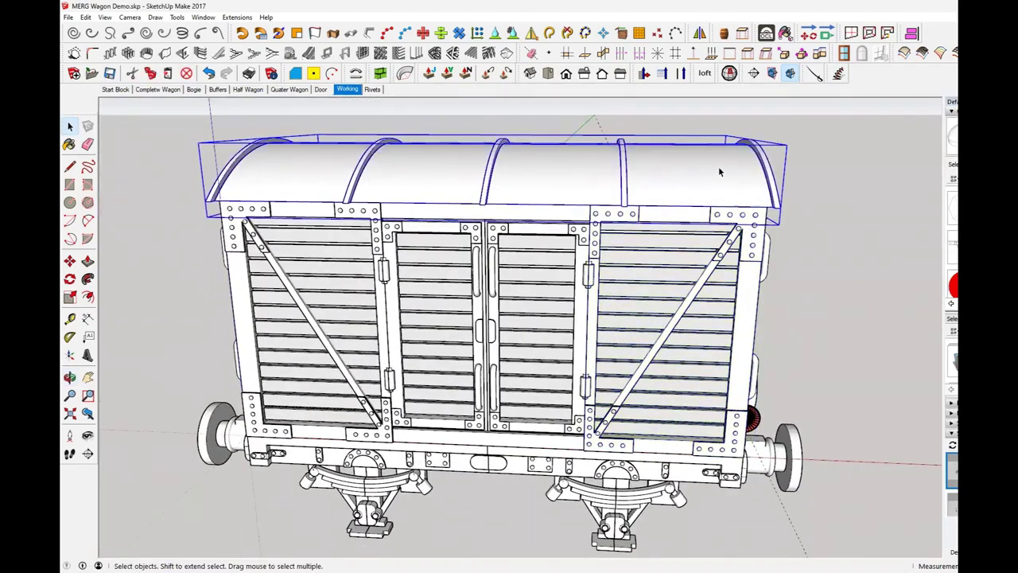
pyautogui.moveTo(719, 172); pyautogui.dragTo(400, 104, button='middle')
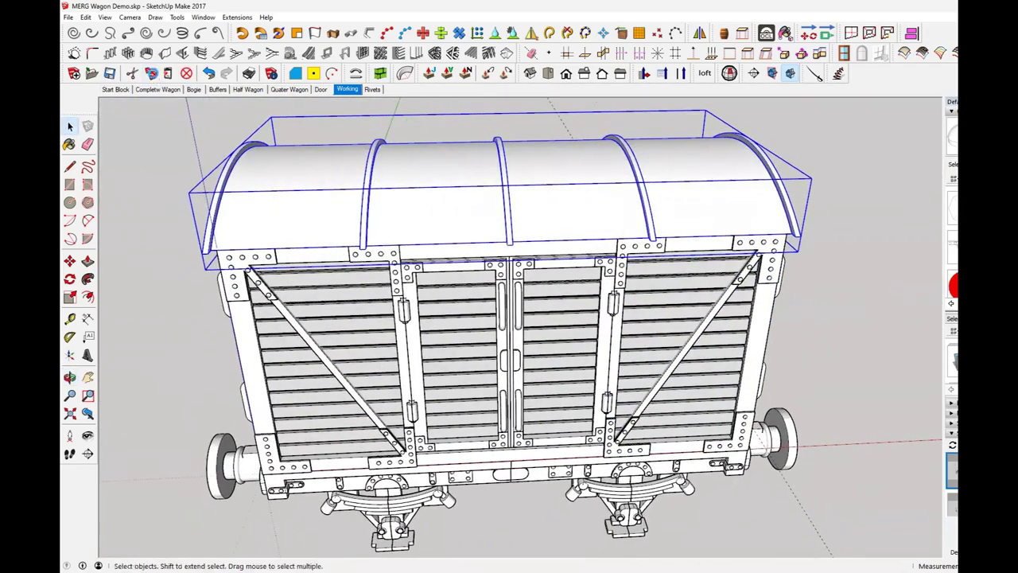
# Return to the Untitled model, paste the copied roof at the axes origin and deselect it
pyautogui.moveTo(452, 560)
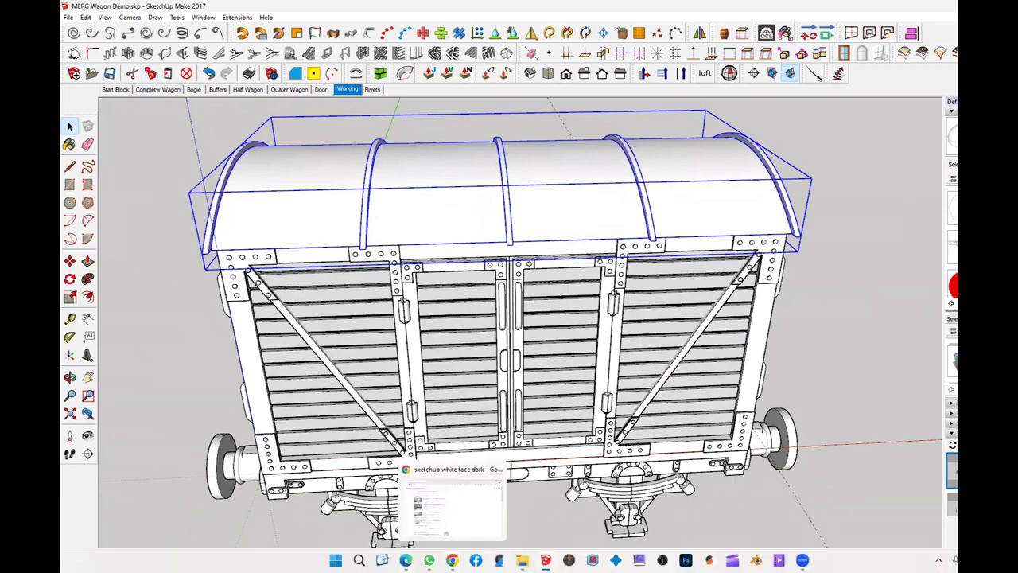
pyautogui.moveTo(593, 560)
pyautogui.click(723, 521)
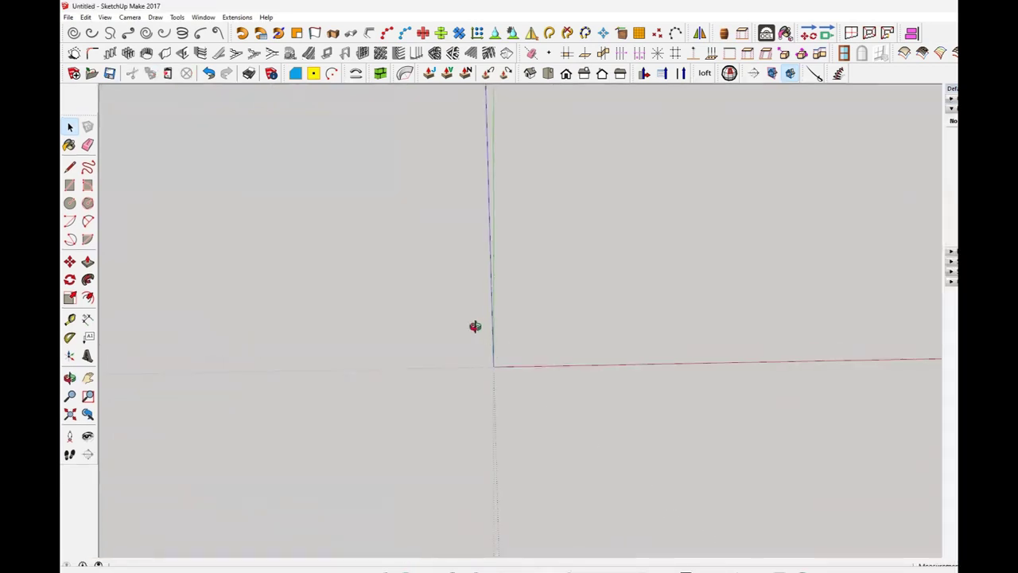
pyautogui.moveTo(475, 326)
pyautogui.mouseDown(button='middle')
pyautogui.moveTo(466, 311)
pyautogui.moveTo(468, 320)
pyautogui.mouseUp(button='middle')
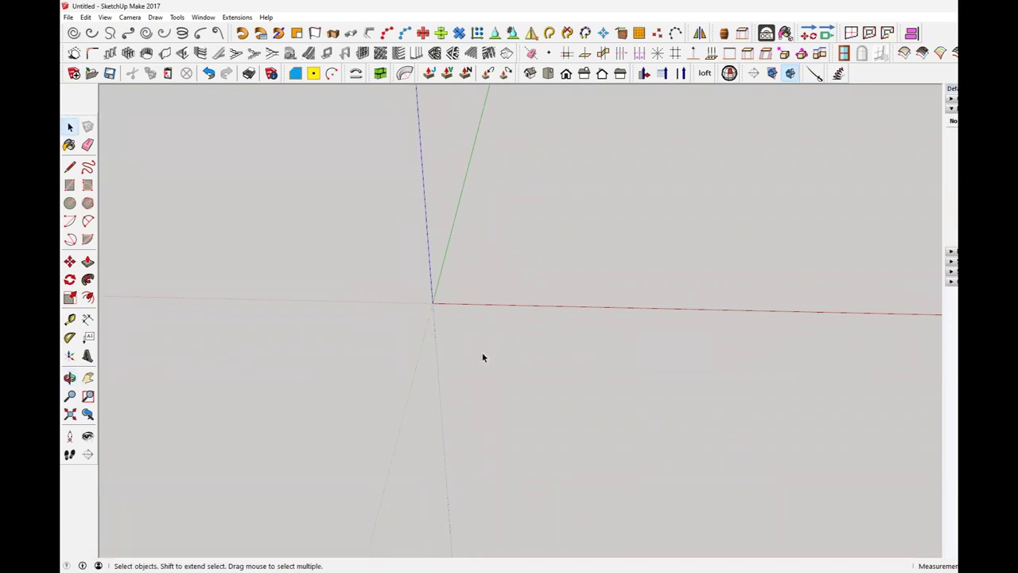
pyautogui.click(167, 73)
pyautogui.click(430, 304)
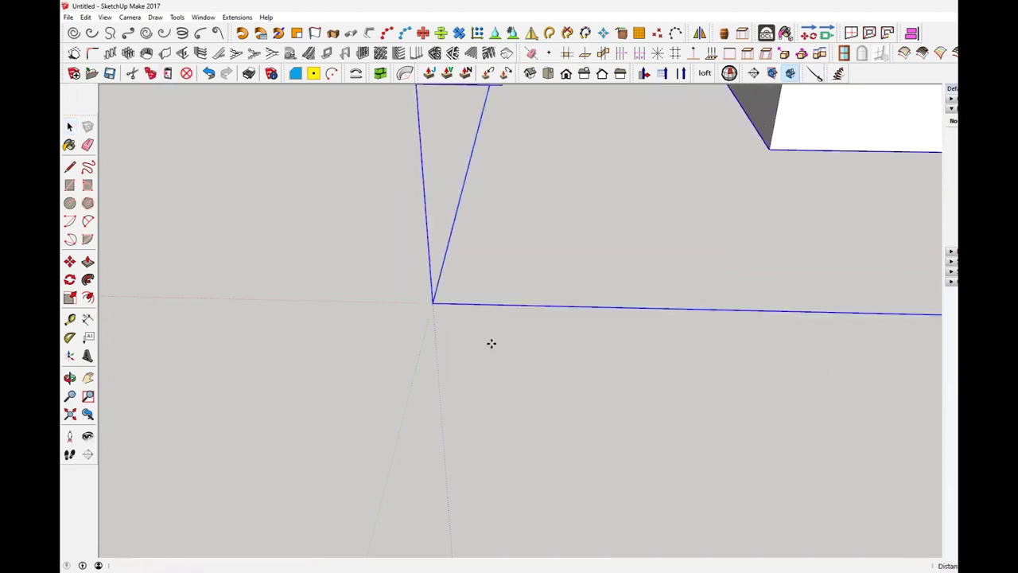
pyautogui.scroll(4, 480, 357)
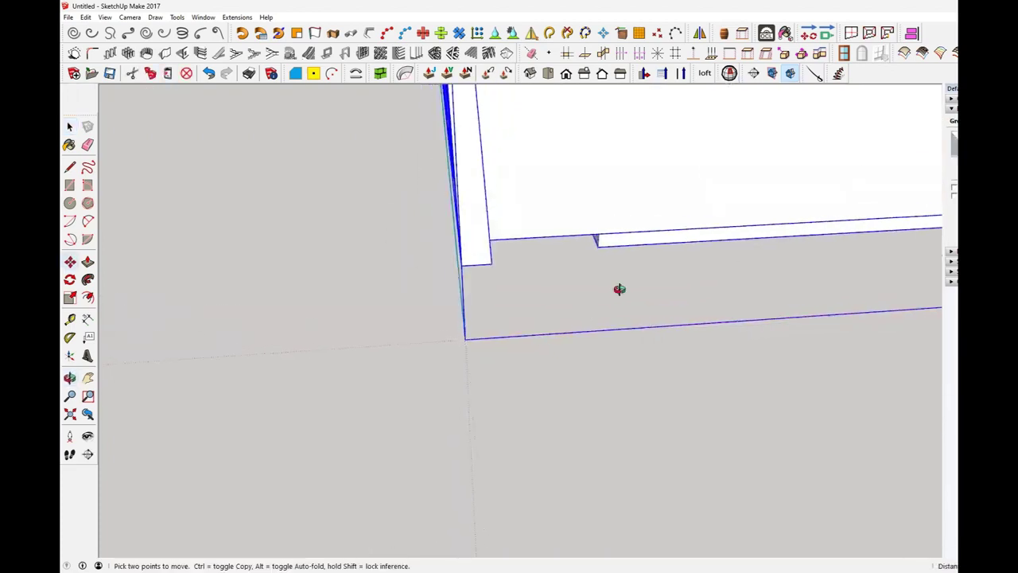
pyautogui.scroll(-6, 445, 414)
pyautogui.moveTo(449, 408); pyautogui.dragTo(510, 376, button='middle')
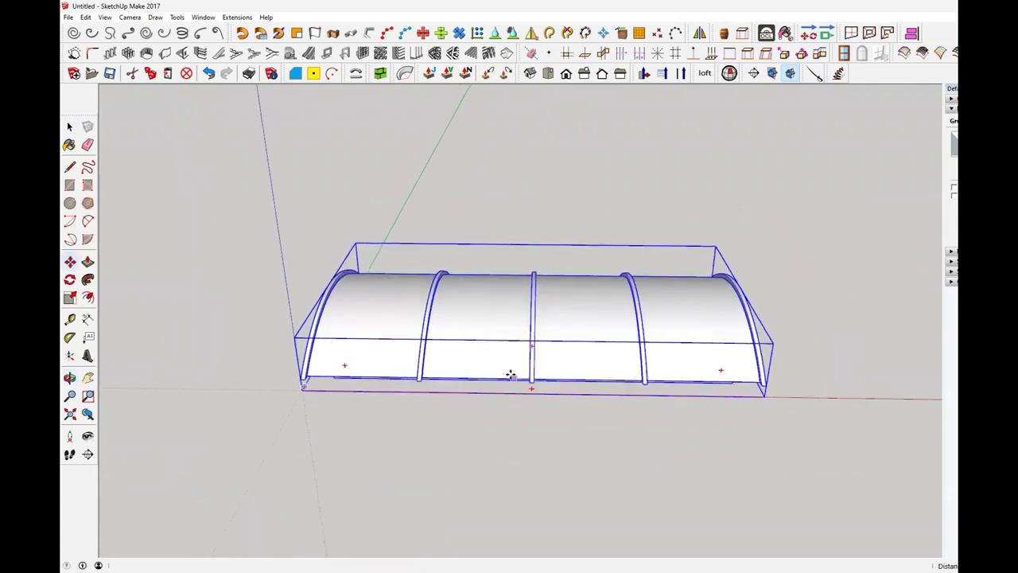
pyautogui.click(424, 412)
# Draw a flat circle on the curved roof surface, near the ridge of the bay closest to the origin
pyautogui.moveTo(424, 412); pyautogui.dragTo(416, 352, button='middle')
pyautogui.scroll(1, 426, 379)
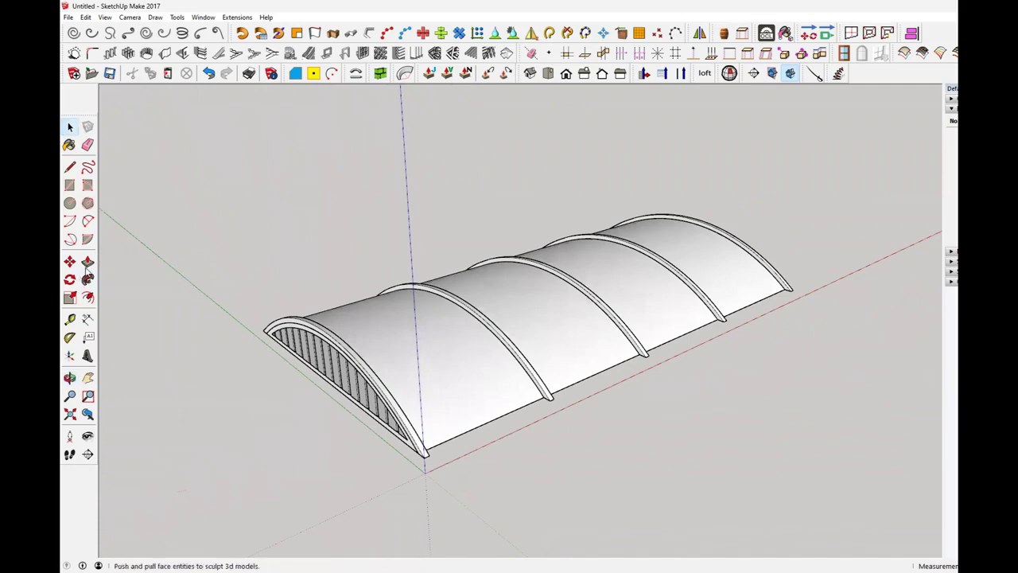
pyautogui.moveTo(388, 407); pyautogui.dragTo(466, 339, button='middle')
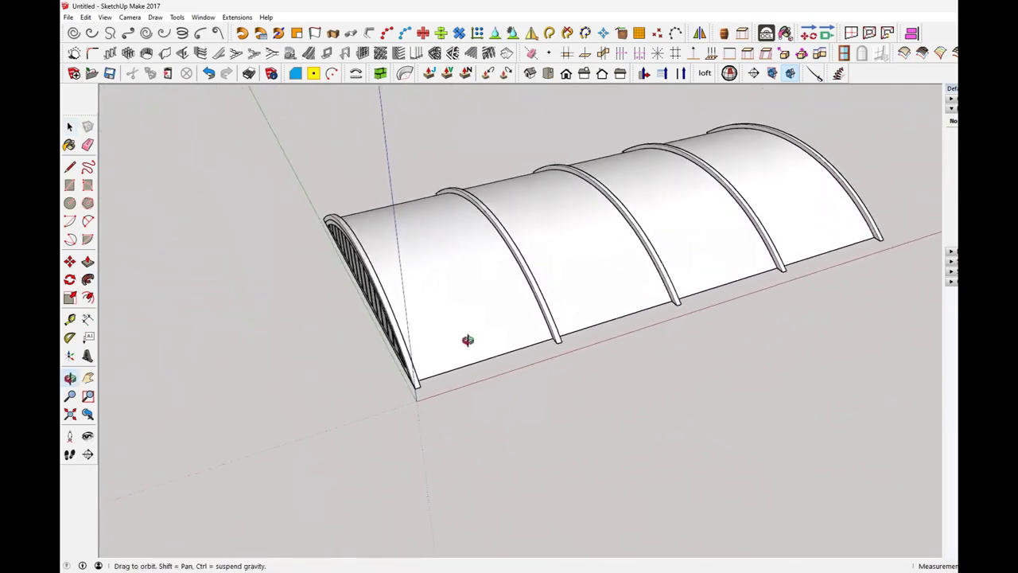
pyautogui.click(69, 203)
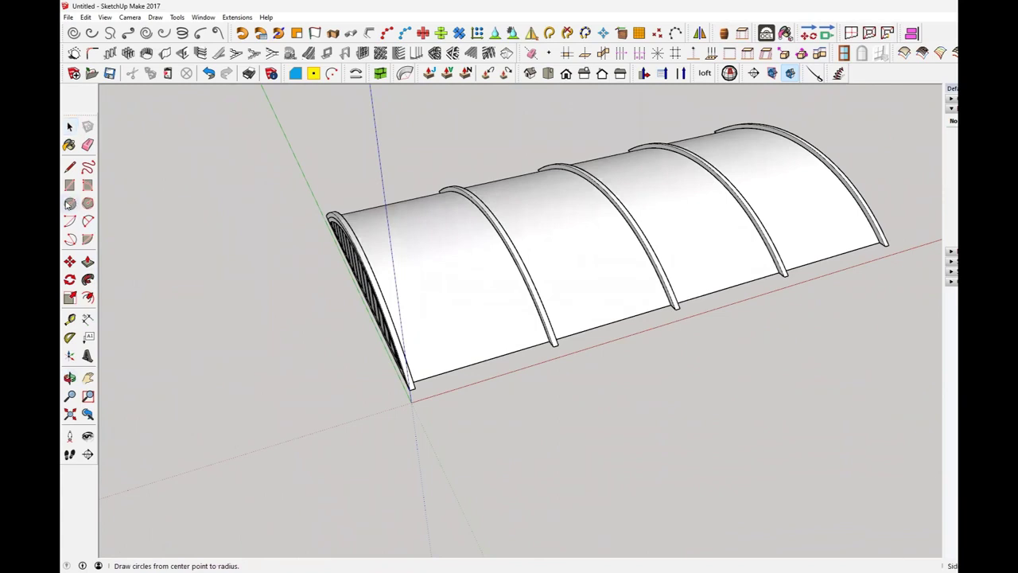
pyautogui.click(419, 237)
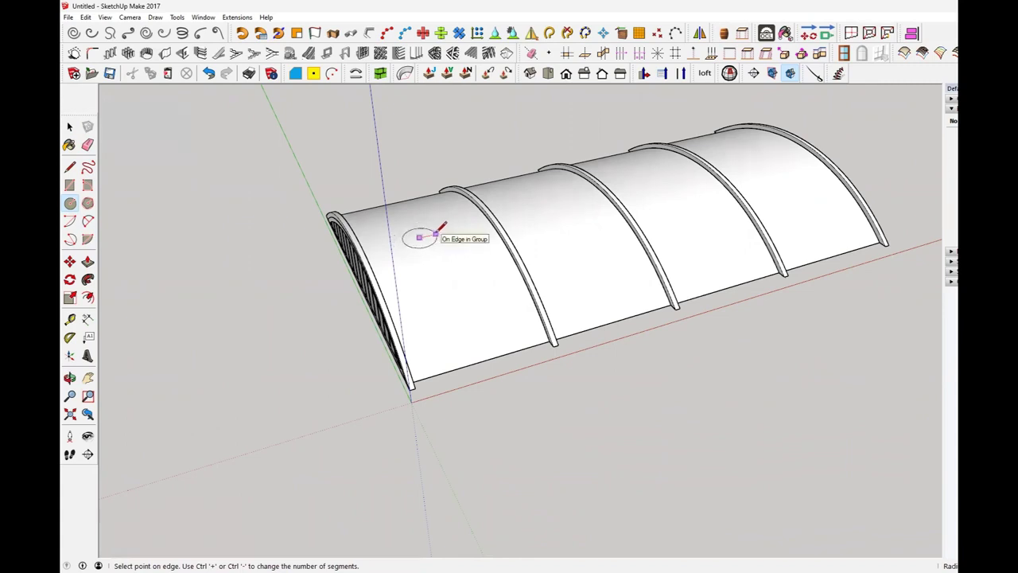
pyautogui.scroll(5, 436, 235)
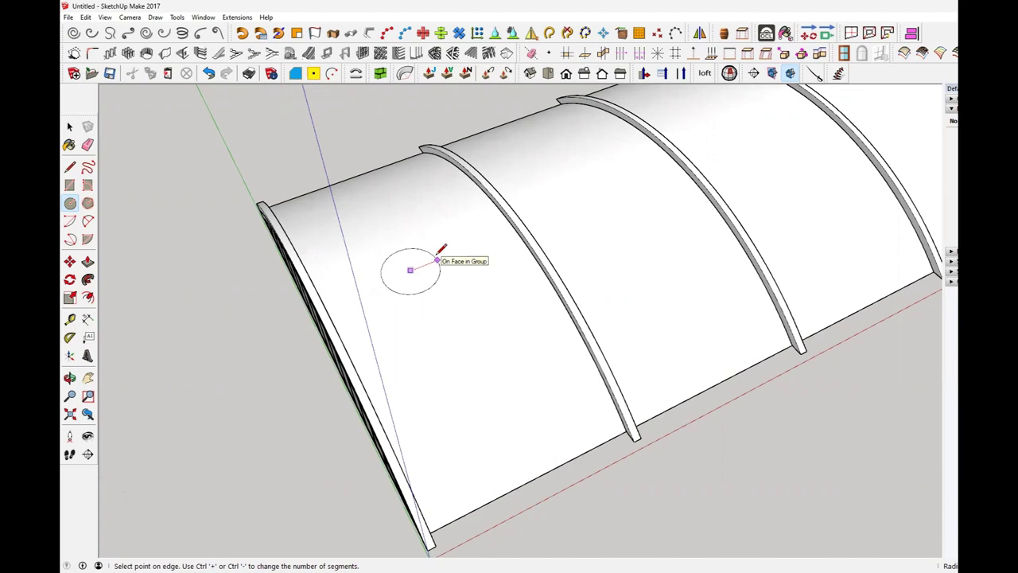
pyautogui.click(438, 260)
pyautogui.click(69, 128)
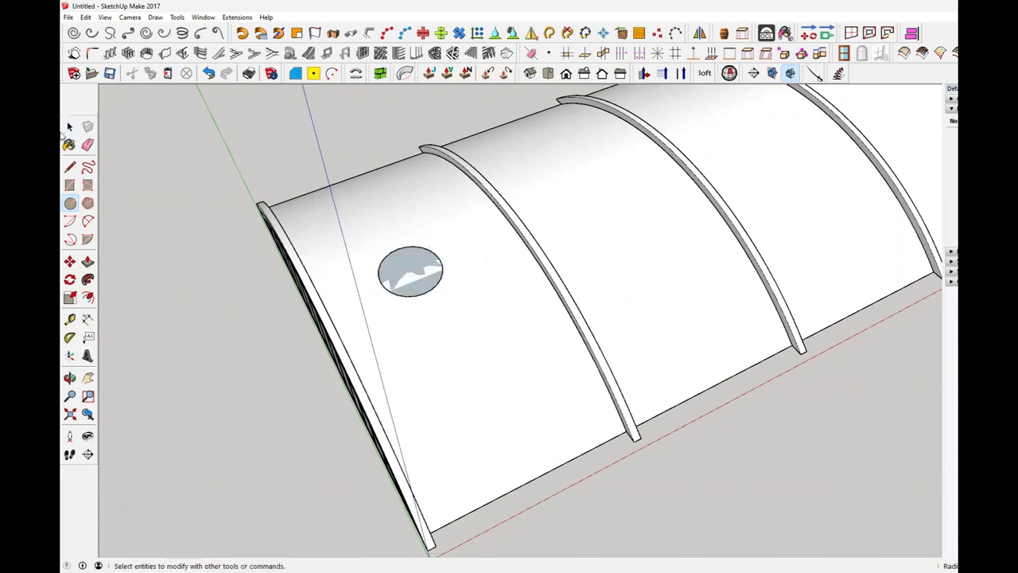
# Select the circle's edge and examine from several angles how the flat circle sits on the curved roof
pyautogui.moveTo(444, 337); pyautogui.dragTo(422, 247, button='middle')
pyautogui.scroll(-5, 422, 255)
pyautogui.moveTo(461, 330); pyautogui.dragTo(369, 282, button='middle')
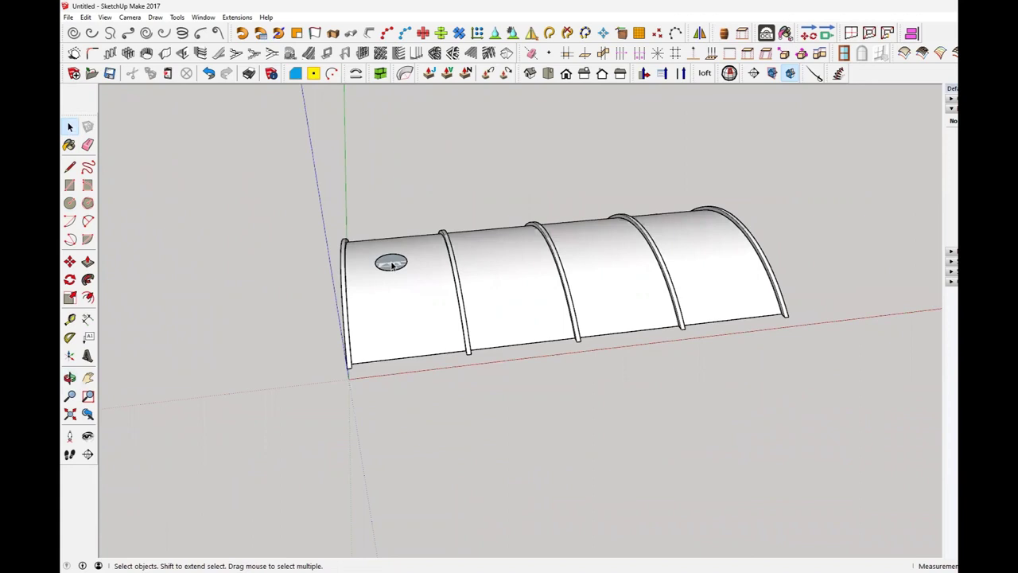
pyautogui.rightClick(393, 265)
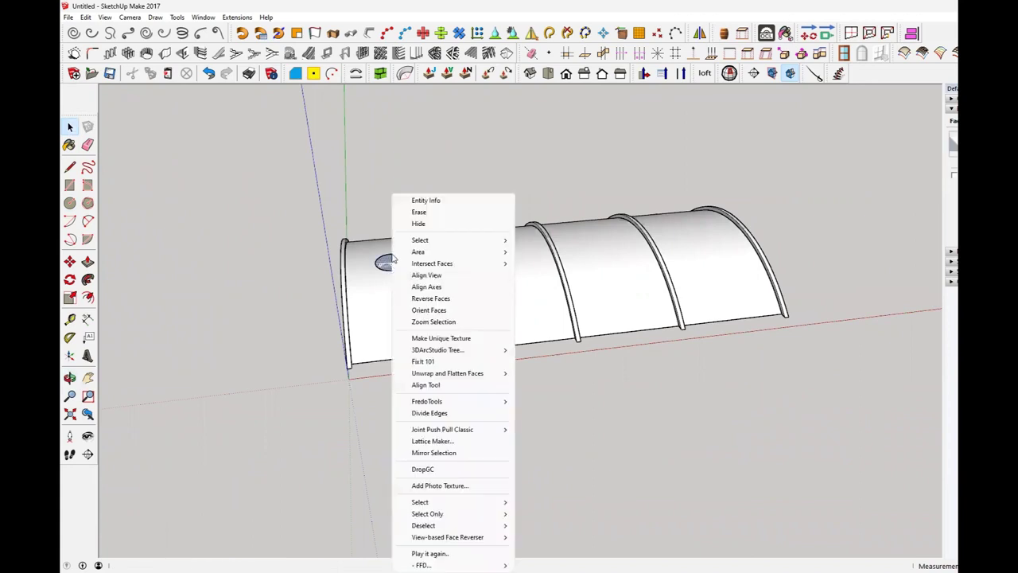
pyautogui.click(290, 260)
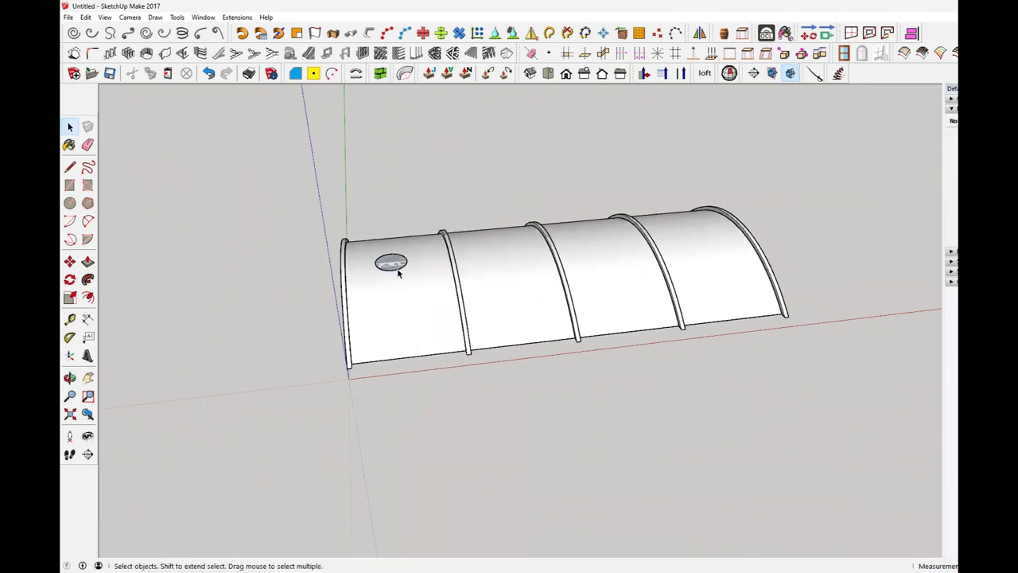
pyautogui.click(399, 273)
pyautogui.moveTo(401, 286); pyautogui.dragTo(398, 278, button='middle')
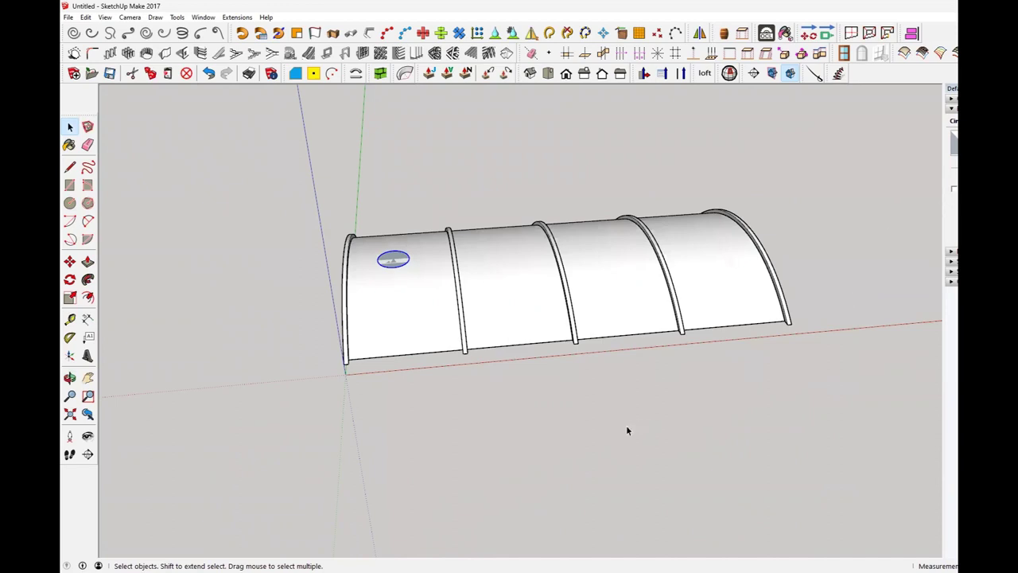
pyautogui.scroll(-2, 457, 379)
pyautogui.moveTo(456, 379); pyautogui.dragTo(356, 262, button='middle')
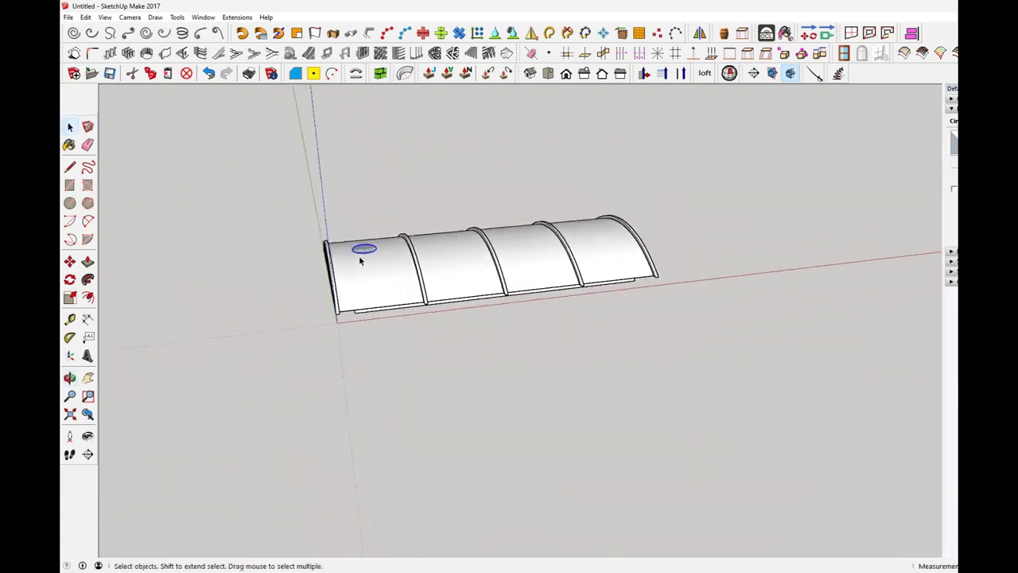
pyautogui.scroll(3, 360, 260)
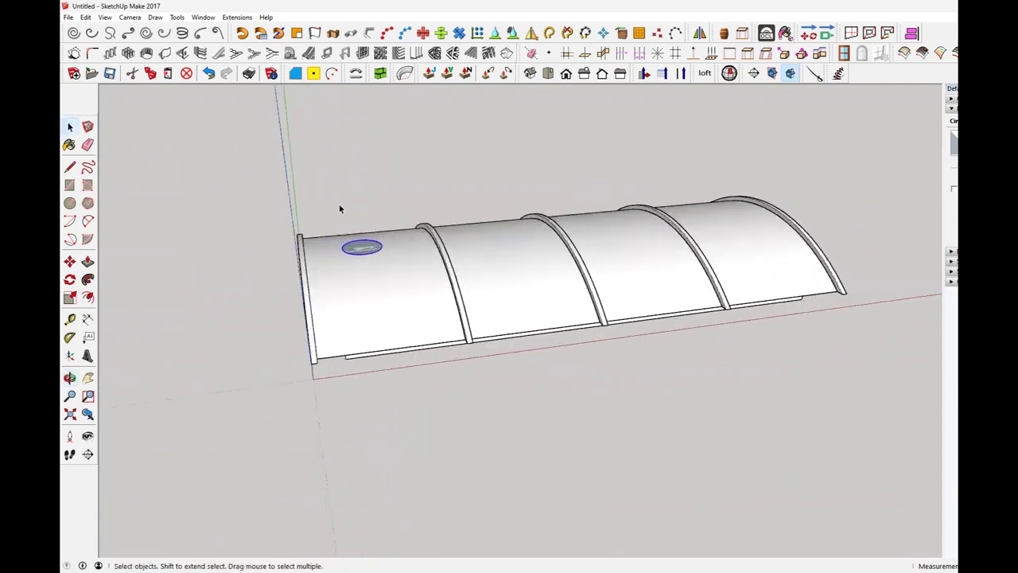
pyautogui.scroll(-3, 335, 296)
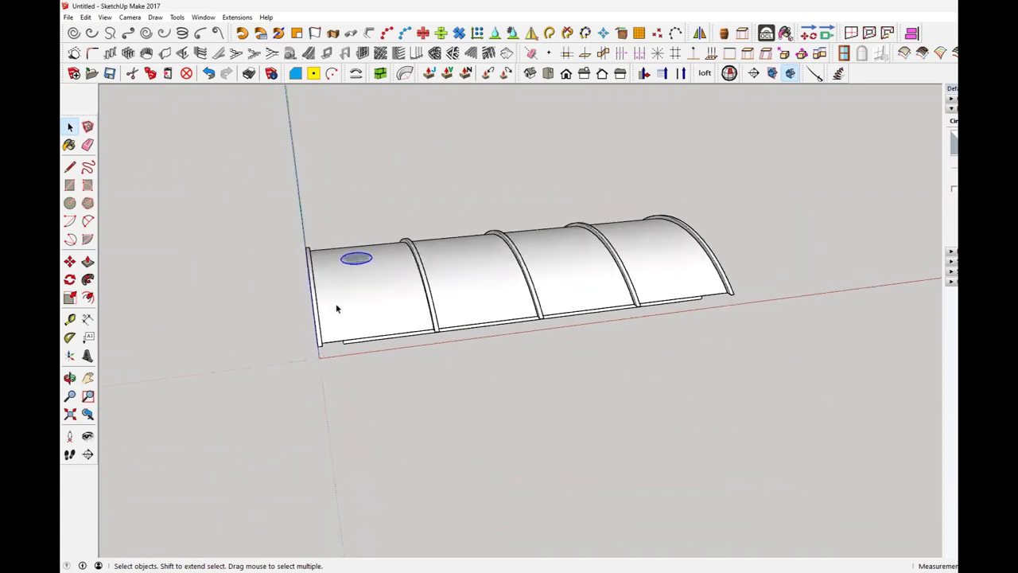
pyautogui.moveTo(337, 314); pyautogui.dragTo(330, 342, button='middle')
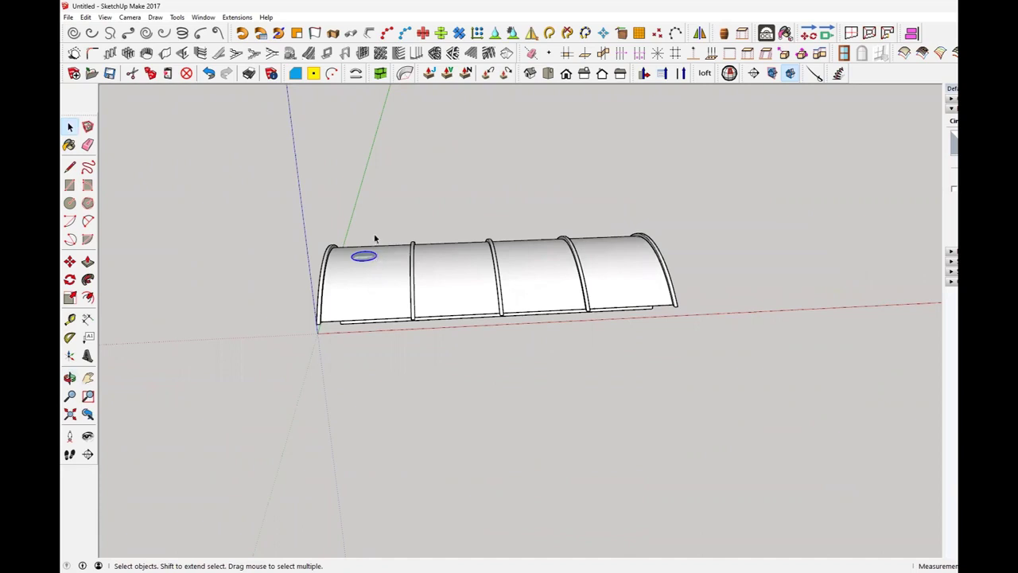
pyautogui.moveTo(362, 277); pyautogui.dragTo(586, 325, button='middle')
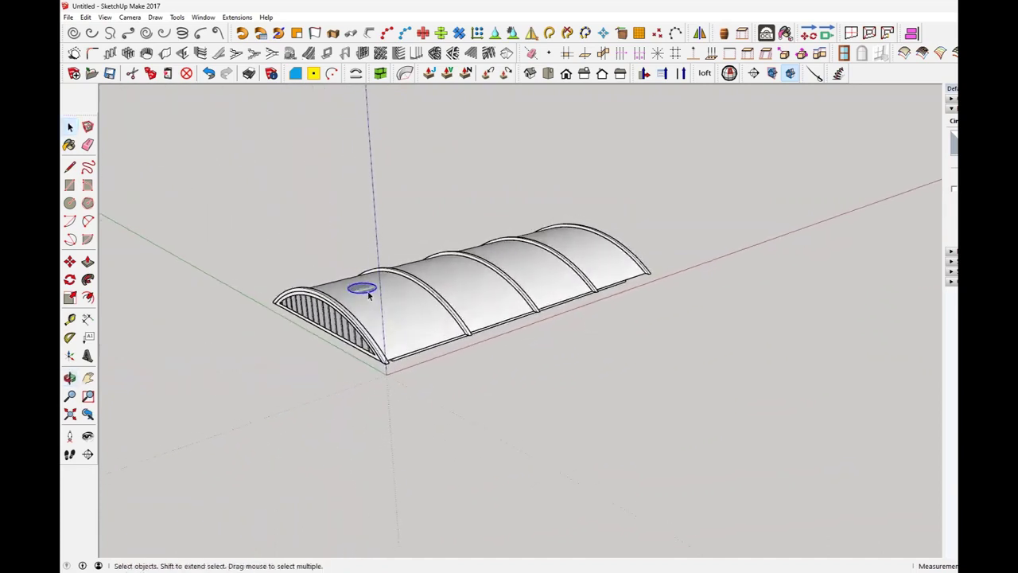
pyautogui.moveTo(372, 294); pyautogui.dragTo(358, 350, button='middle')
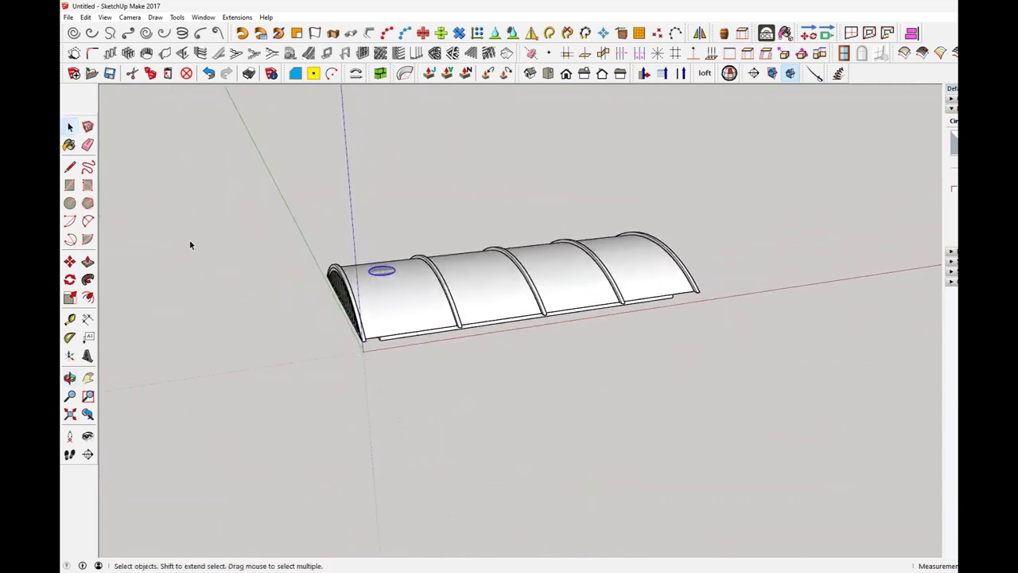
# Draw an upright rectangle in front of the roof, running parallel to the red axis
pyautogui.click(70, 185)
pyautogui.click(386, 397)
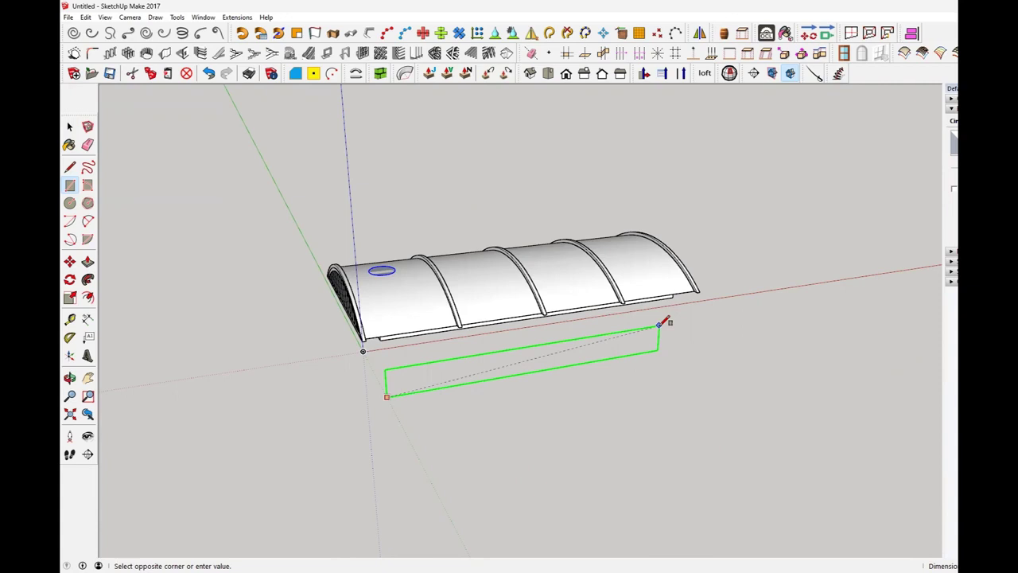
pyautogui.click(659, 325)
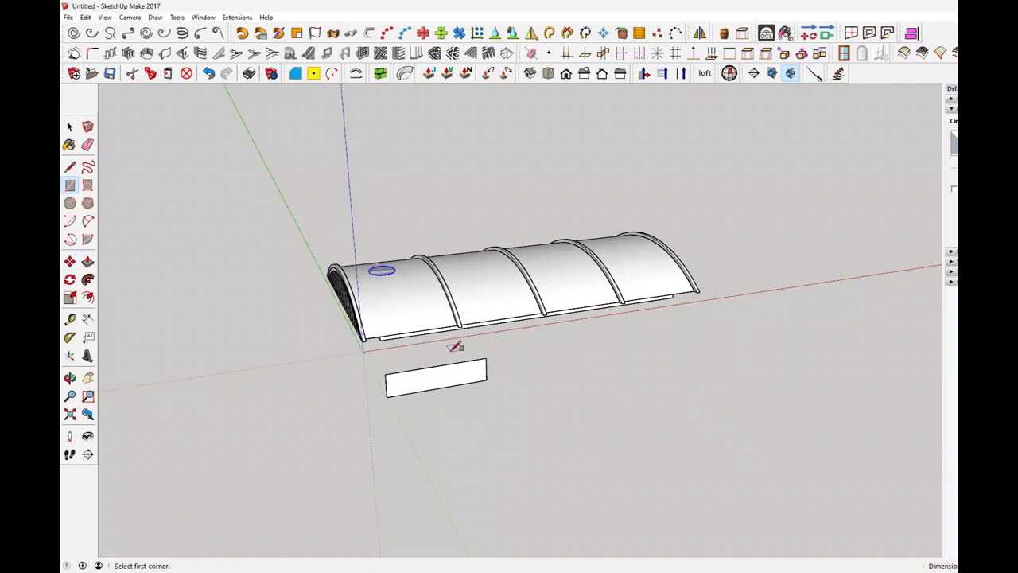
pyautogui.click(69, 127)
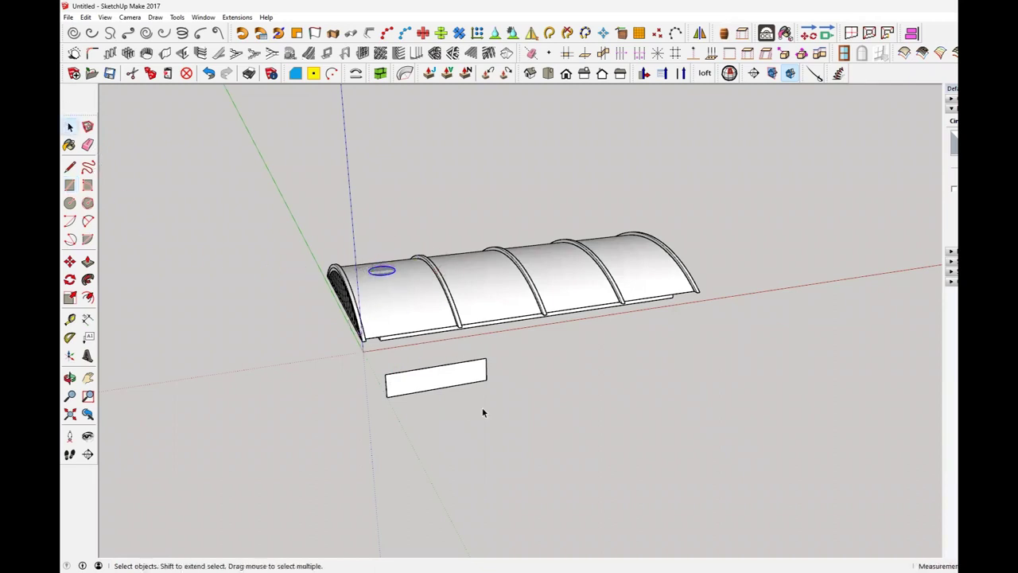
# Make the upright rectangle's face and edges into a group
pyautogui.scroll(3, 427, 358)
pyautogui.moveTo(398, 414)
pyautogui.keyDown('shift'); pyautogui.mouseDown(button='middle')
pyautogui.moveTo(439, 352)
pyautogui.moveTo(486, 359)
pyautogui.mouseUp(button='middle'); pyautogui.keyUp('shift')
pyautogui.click(494, 340)
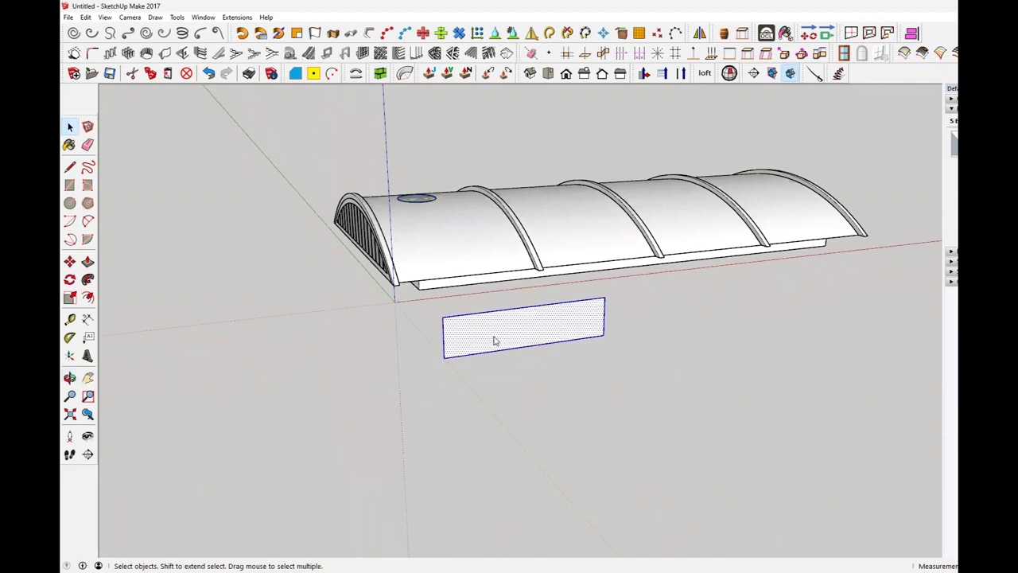
pyautogui.rightClick(494, 340)
pyautogui.click(527, 294)
# Draw a narrow upright rectangle at full height from the grouped rectangle's near vertical edge, perpendicular to its face
pyautogui.moveTo(527, 294); pyautogui.dragTo(616, 295, button='middle')
pyautogui.scroll(5, 450, 288)
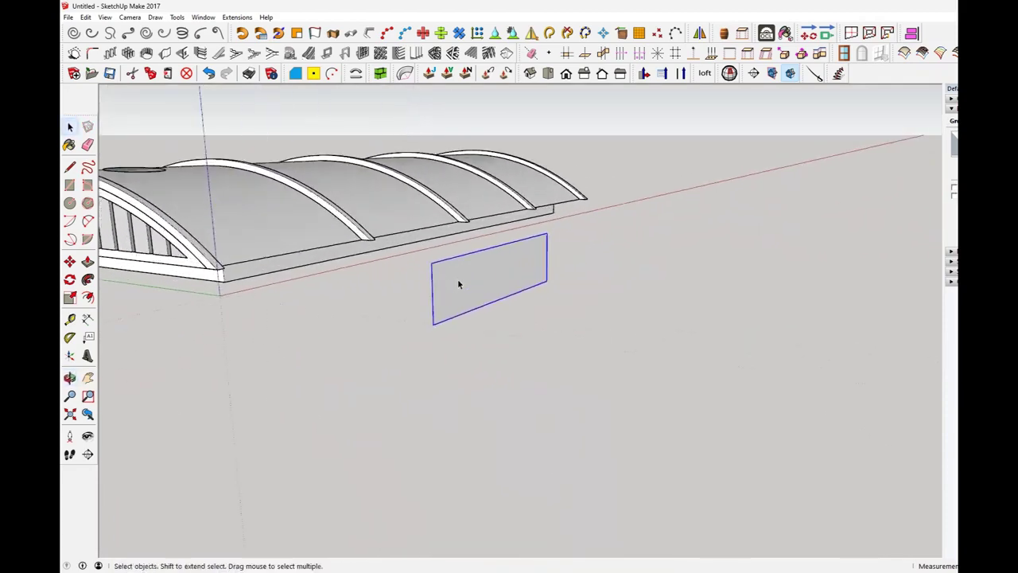
pyautogui.scroll(2, 456, 287)
pyautogui.moveTo(456, 289)
pyautogui.mouseDown(button='middle')
pyautogui.moveTo(518, 297)
pyautogui.moveTo(400, 276)
pyautogui.moveTo(430, 296)
pyautogui.mouseUp(button='middle')
pyautogui.click(70, 185)
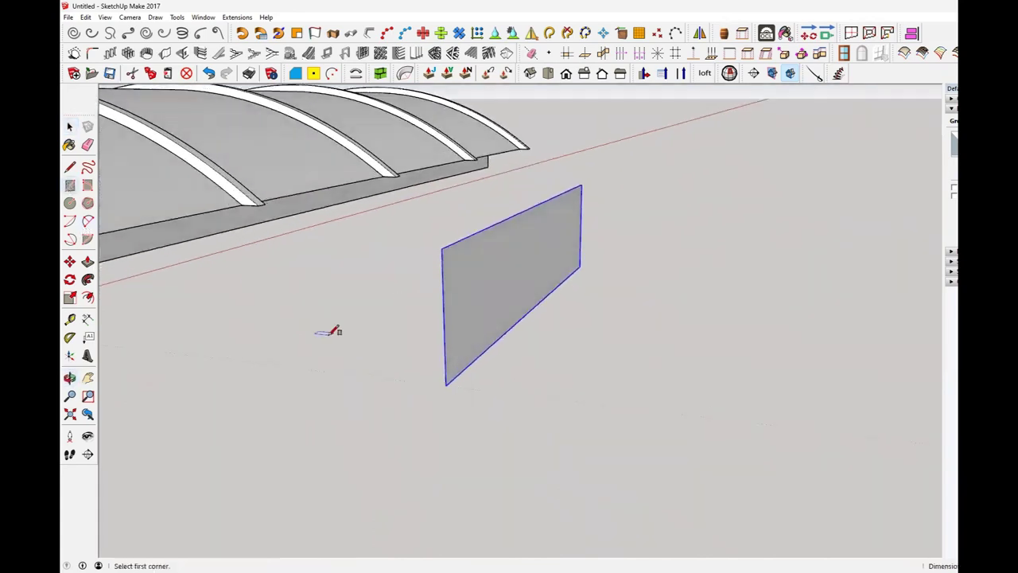
pyautogui.click(445, 385)
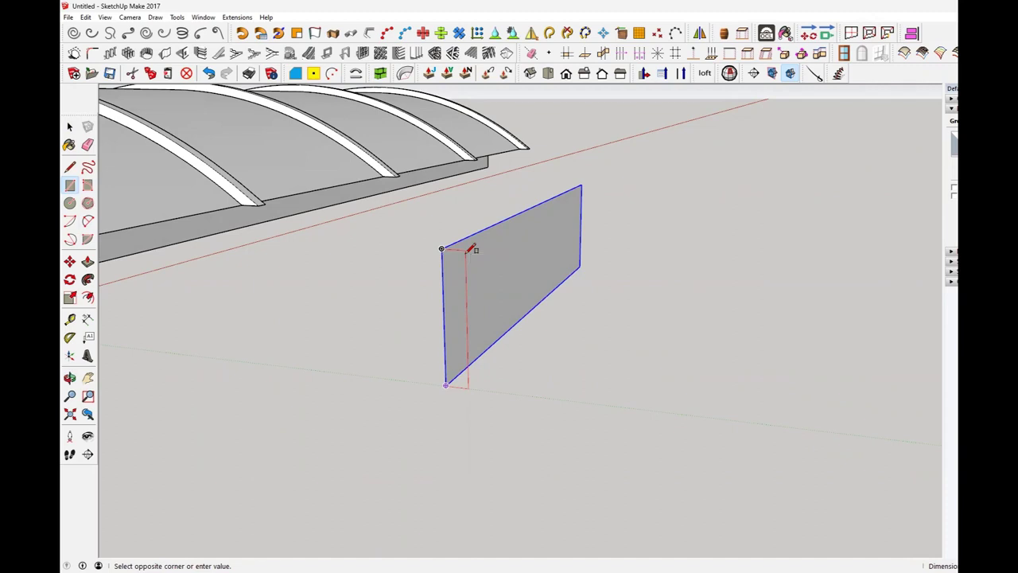
pyautogui.click(470, 249)
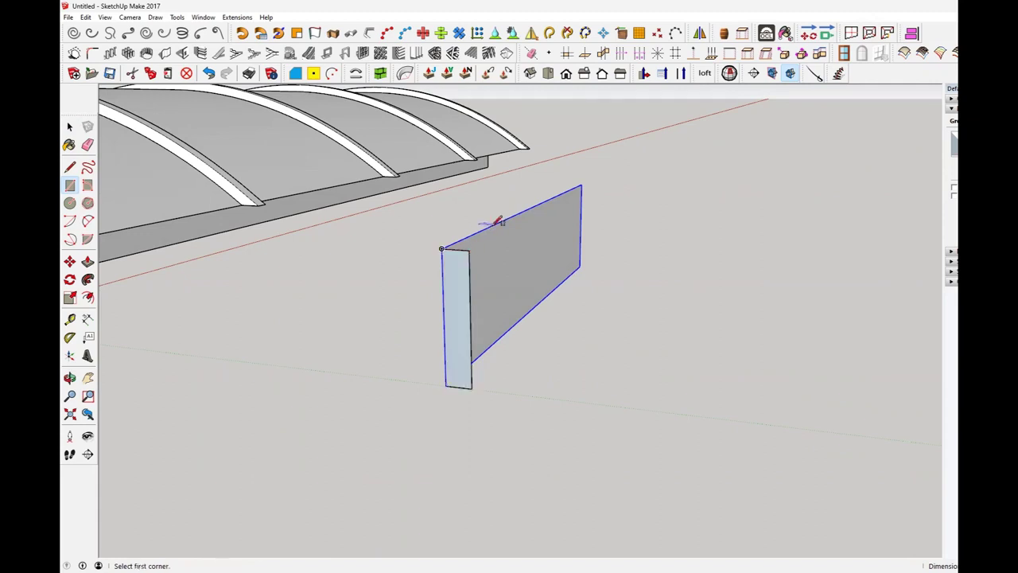
pyautogui.moveTo(490, 333)
pyautogui.mouseDown(button='middle')
pyautogui.moveTo(575, 355)
pyautogui.moveTo(483, 352)
pyautogui.mouseUp(button='middle')
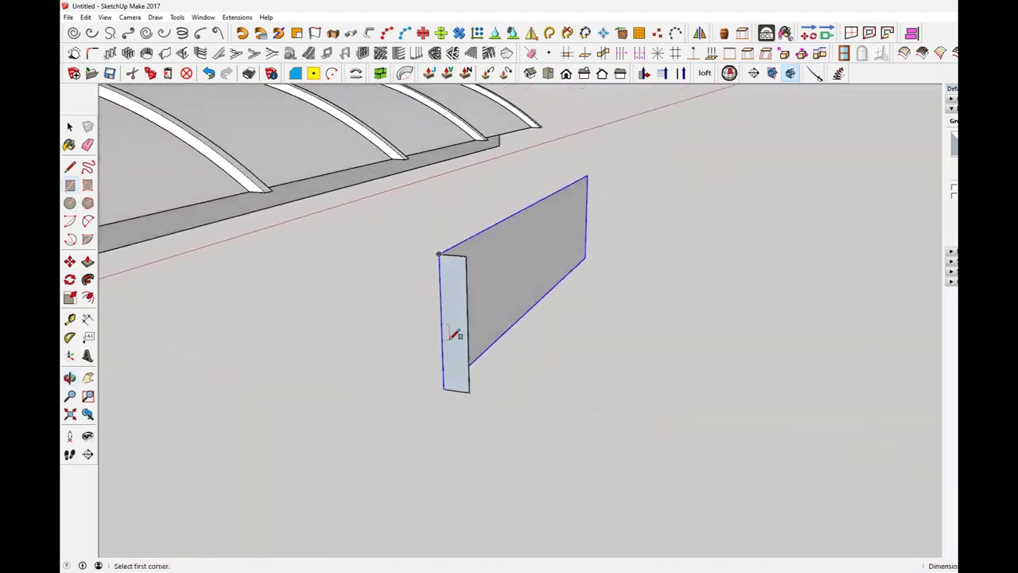
# Reverse the narrow rectangle's face and extrude it along the wall into a slim full-height post
pyautogui.rightClick(455, 336)
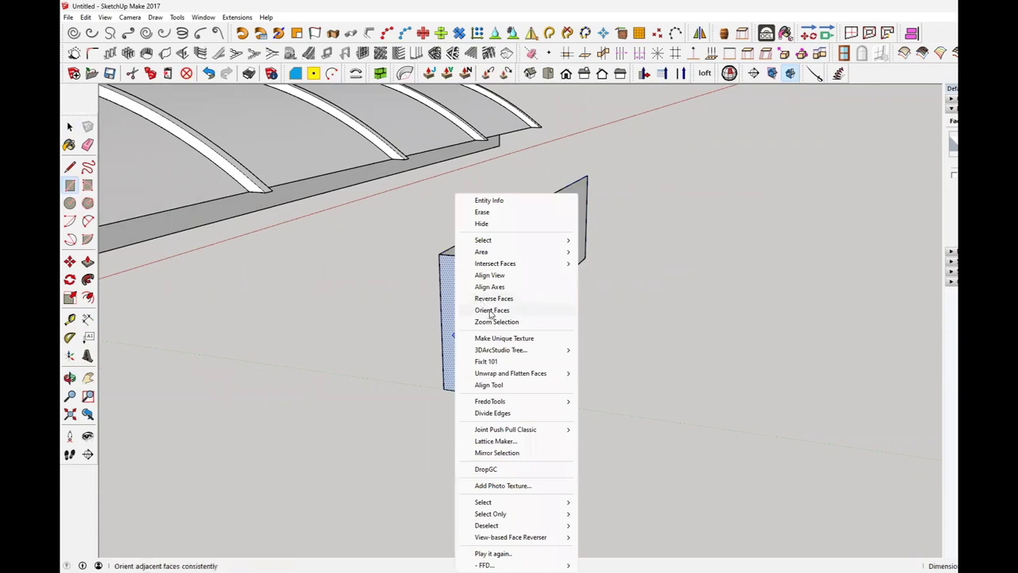
pyautogui.click(496, 299)
pyautogui.moveTo(445, 343); pyautogui.dragTo(423, 370, button='middle')
pyautogui.click(88, 262)
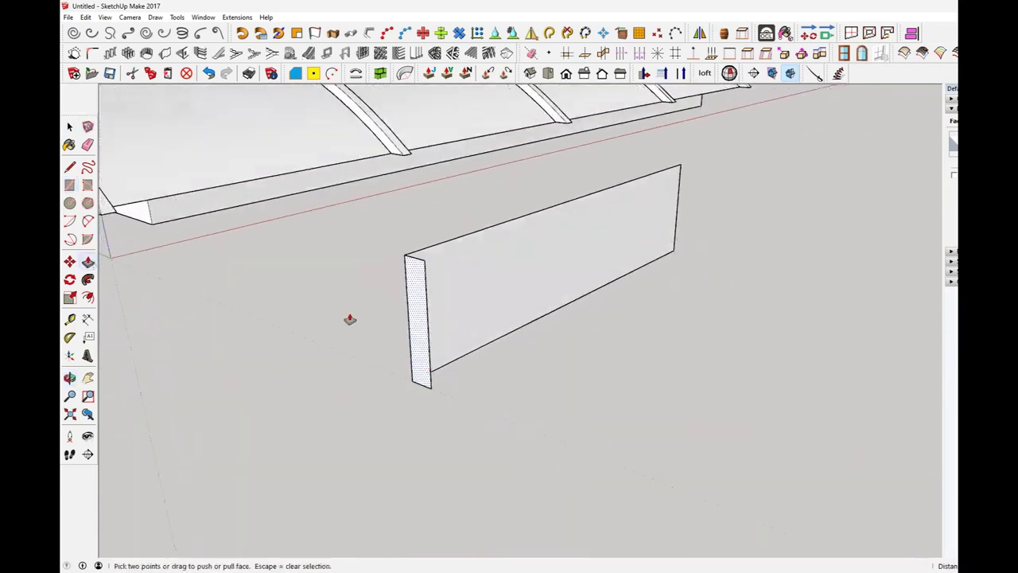
pyautogui.click(412, 314)
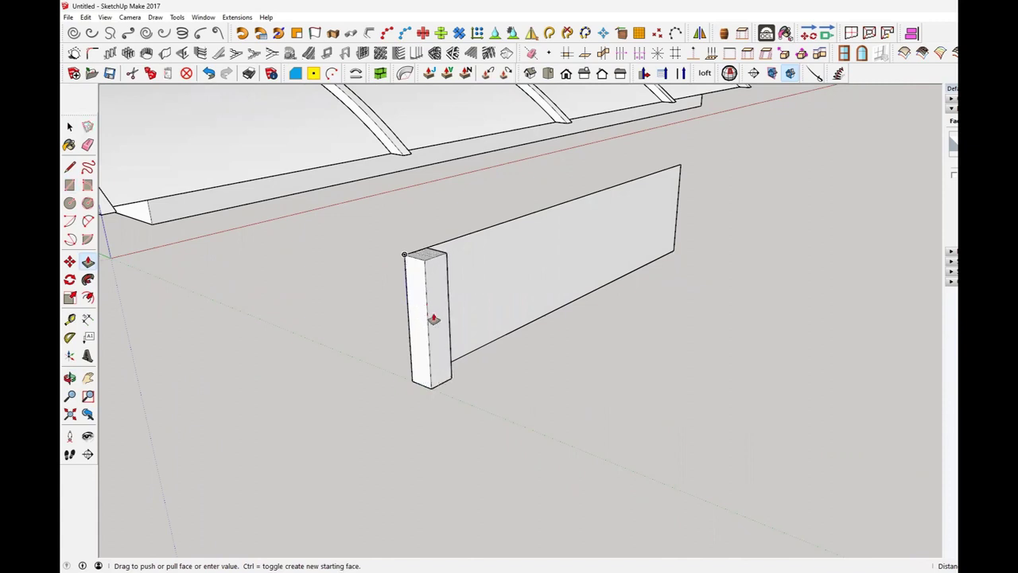
pyautogui.click(433, 319)
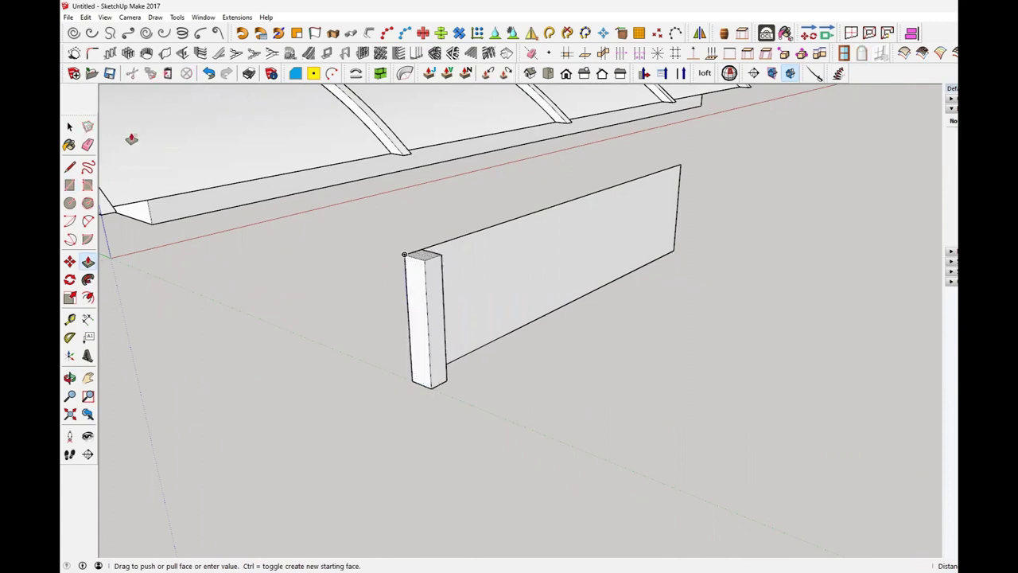
# Make all of the post's faces and edges into a group
pyautogui.click(70, 128)
pyautogui.click(74, 128)
pyautogui.moveTo(432, 310); pyautogui.dragTo(410, 308, button='middle')
pyautogui.moveTo(523, 353); pyautogui.dragTo(427, 348, button='middle')
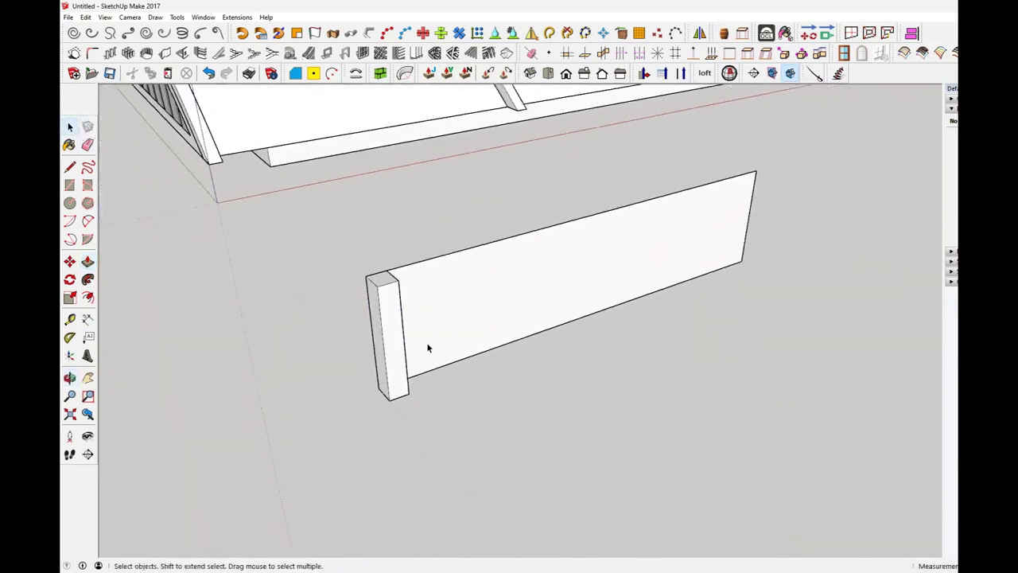
pyautogui.click(386, 340)
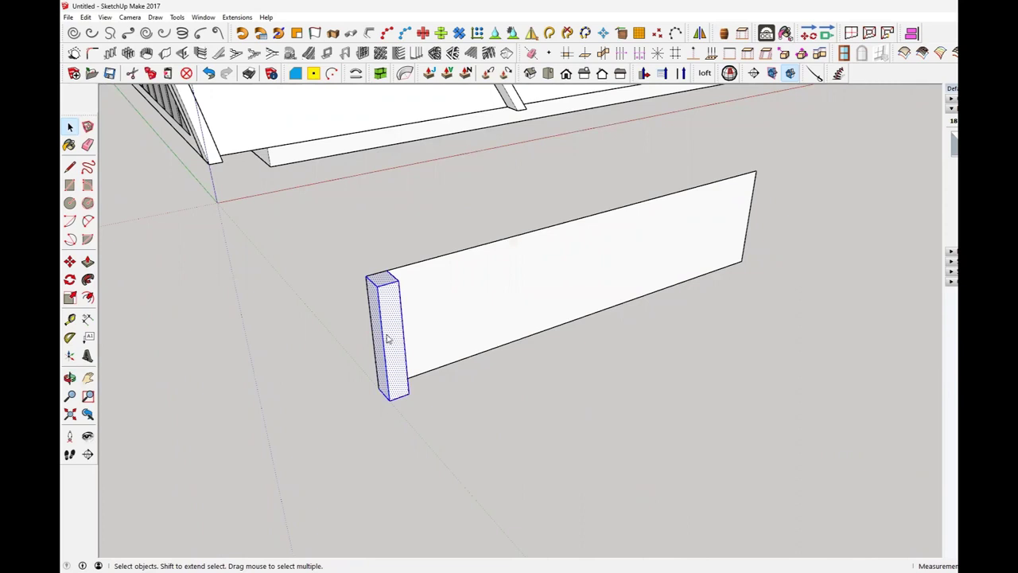
pyautogui.rightClick(387, 339)
pyautogui.click(427, 285)
pyautogui.moveTo(422, 342); pyautogui.dragTo(403, 421, button='middle')
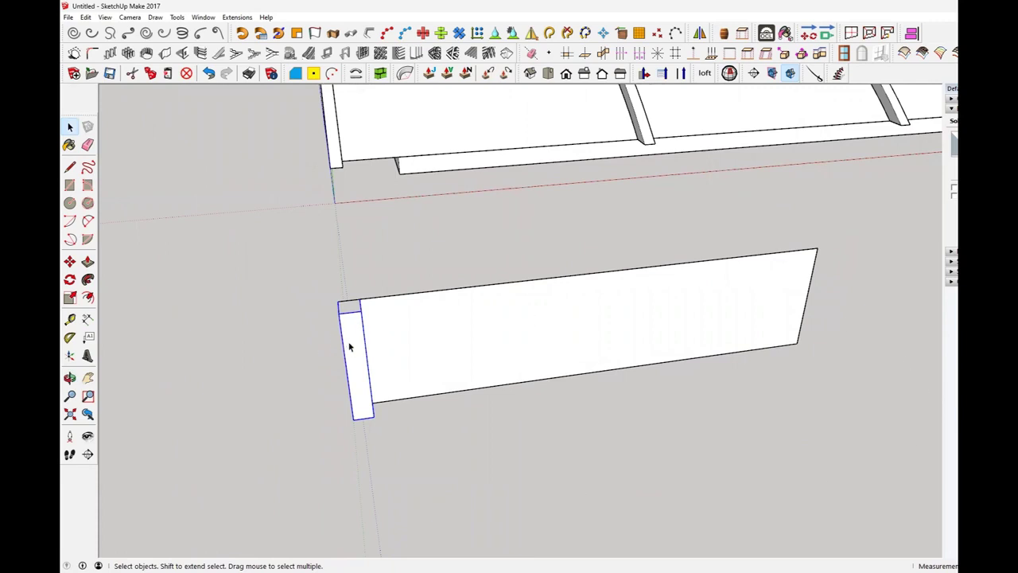
# Copy the post along the red axis to the wall's far top corner and divide the spacing by 4
pyautogui.click(69, 261)
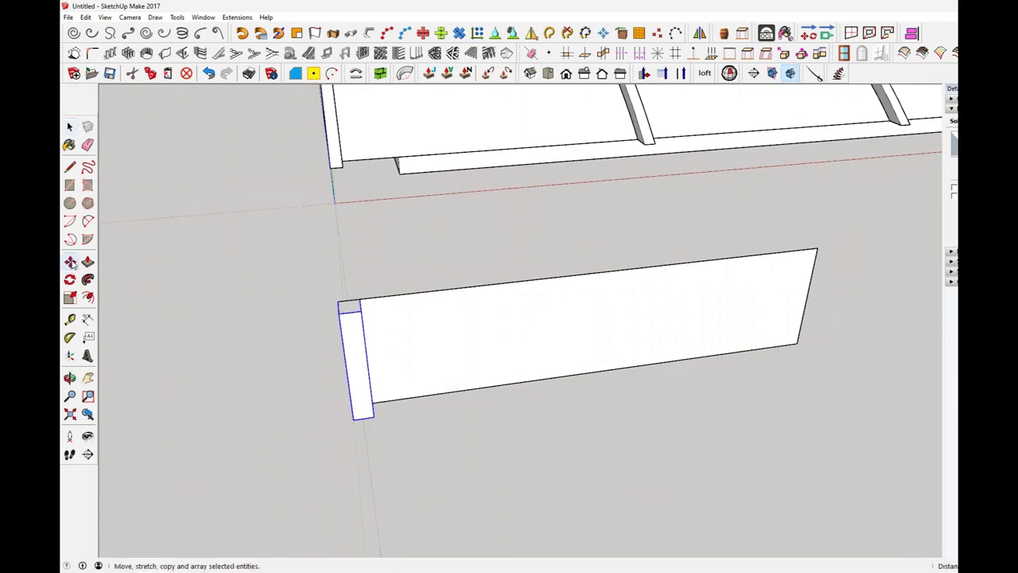
pyautogui.click(356, 303)
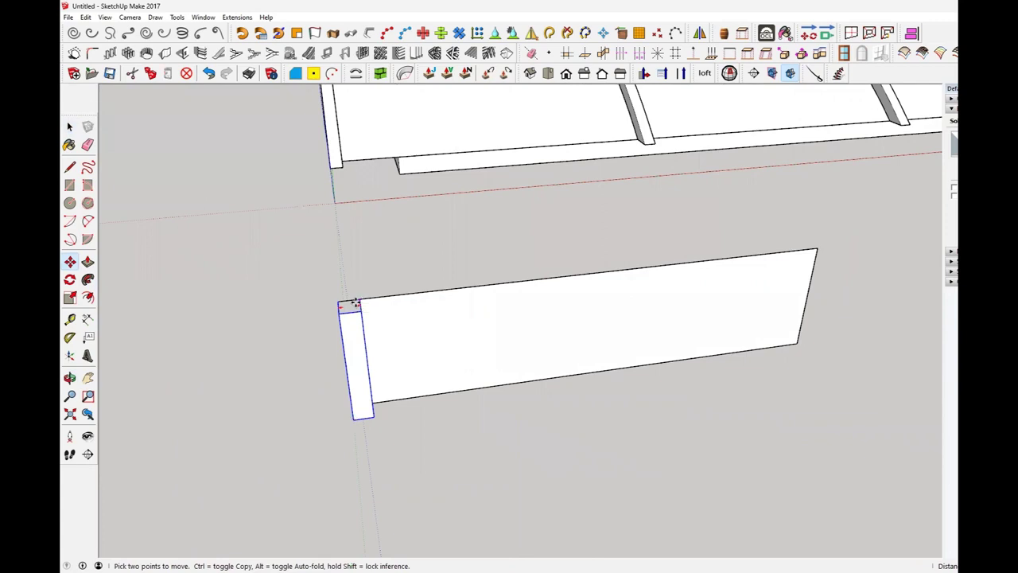
pyautogui.press('ctrl')
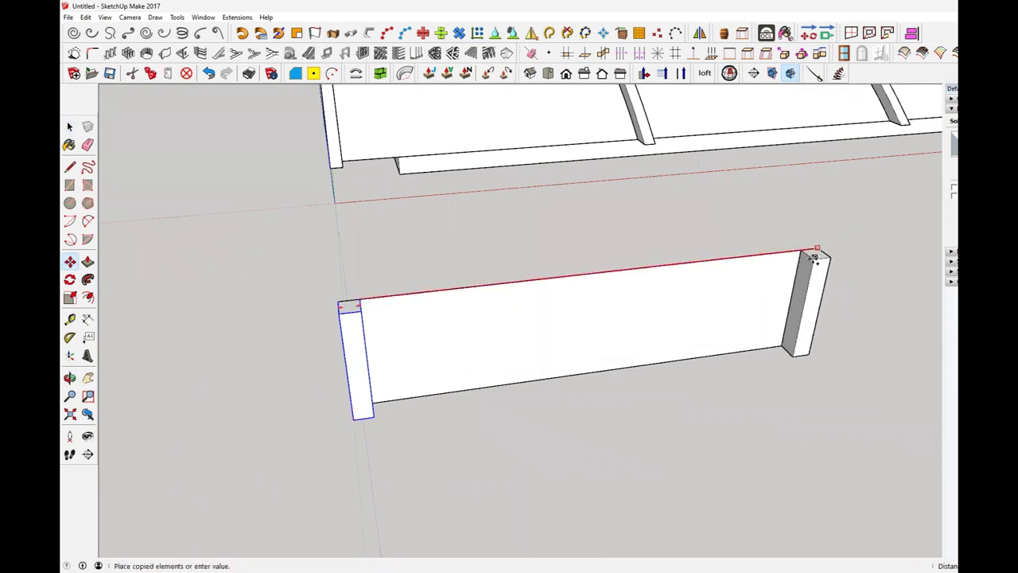
pyautogui.moveTo(812, 253); pyautogui.dragTo(894, 374, button='middle')
pyautogui.click(859, 364)
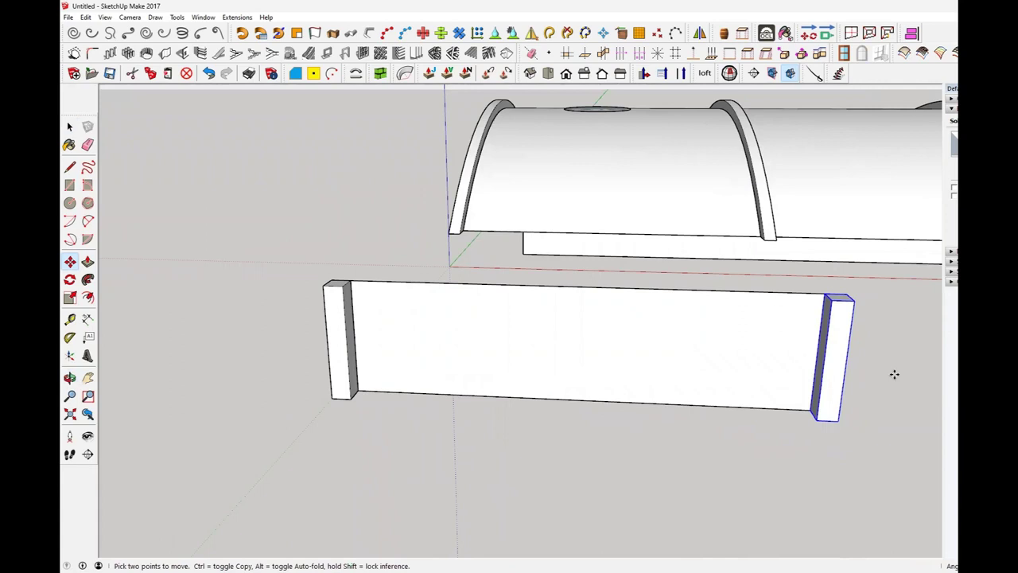
pyautogui.write('/4')
pyautogui.press('Return')
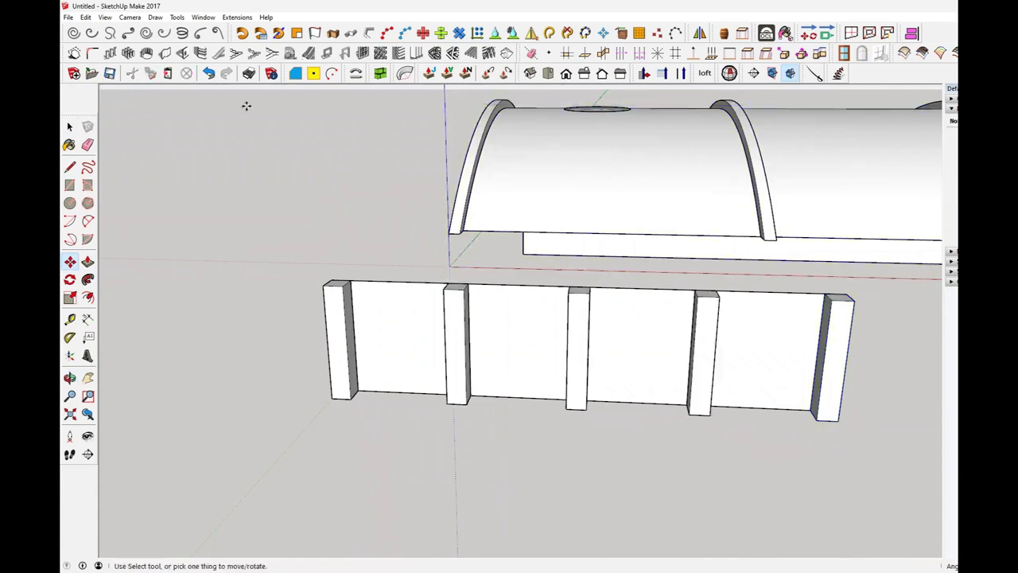
# Delete the copied post at the far end of the wall
pyautogui.press('space')
pyautogui.click(842, 373)
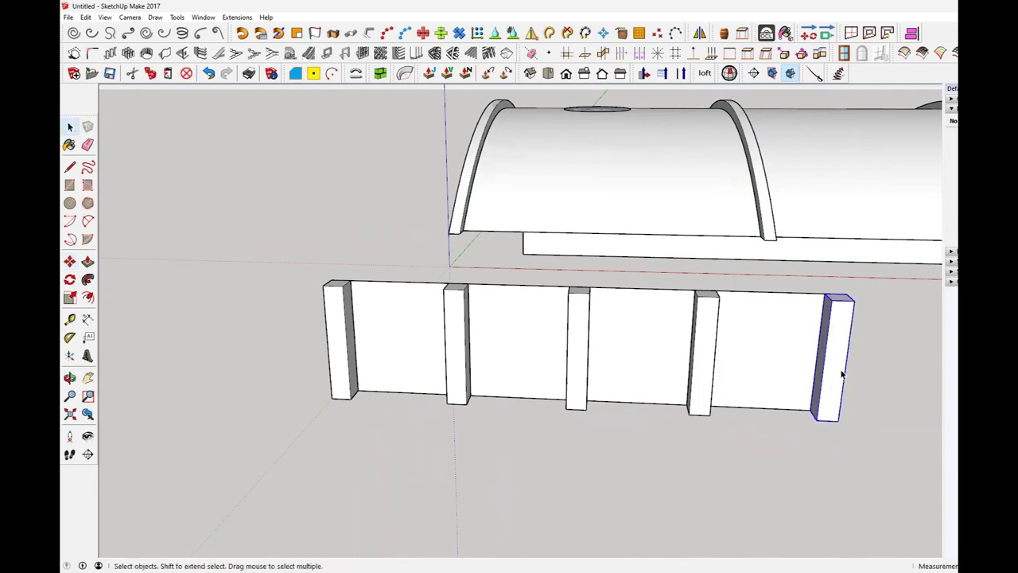
pyautogui.press('Delete')
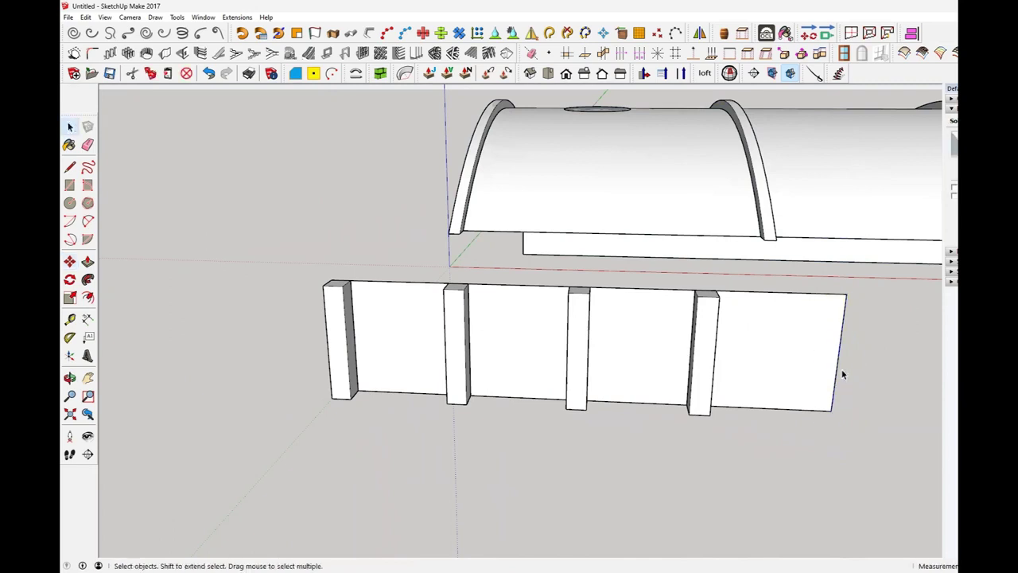
# Draw a roughly square rectangle across the full width of the first post's outer end face, starting at its upper corner
pyautogui.moveTo(848, 354); pyautogui.dragTo(441, 285, button='middle')
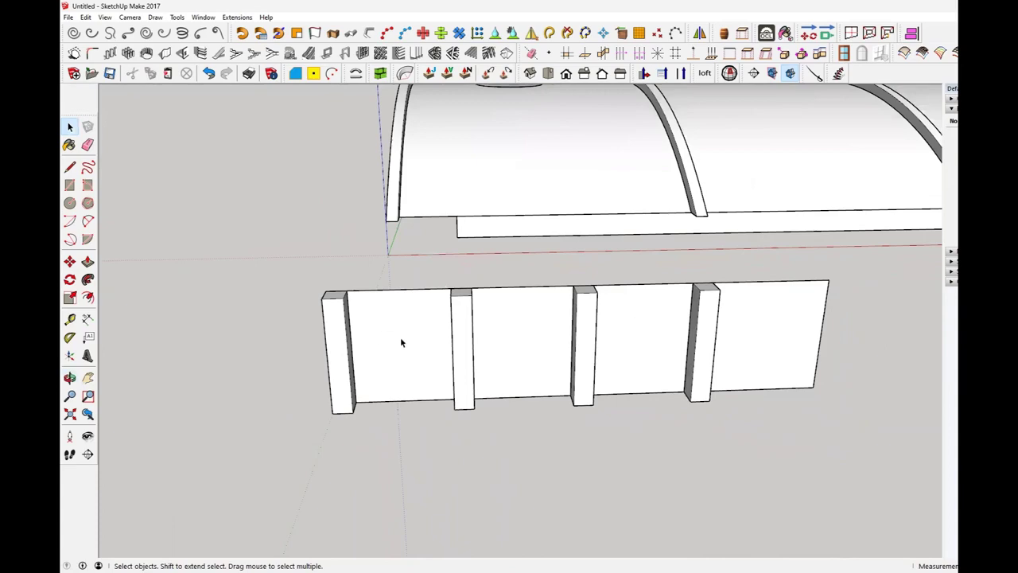
pyautogui.scroll(-3, 820, 356)
pyautogui.moveTo(680, 386); pyautogui.dragTo(766, 377, button='middle')
pyautogui.moveTo(621, 375); pyautogui.dragTo(525, 275, button='middle')
pyautogui.scroll(2, 515, 313)
pyautogui.moveTo(514, 313); pyautogui.dragTo(569, 302, button='middle')
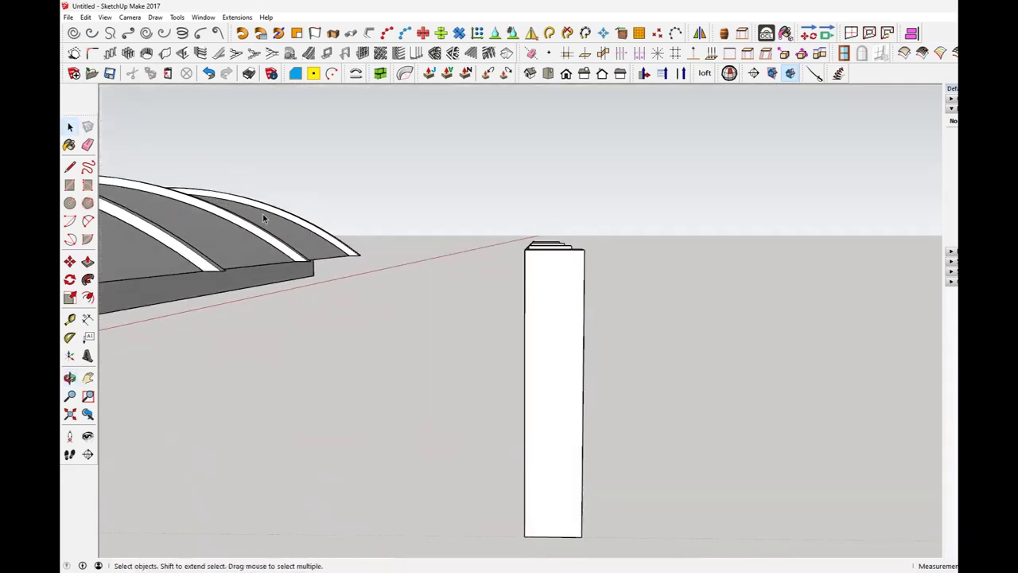
pyautogui.click(70, 184)
pyautogui.click(533, 248)
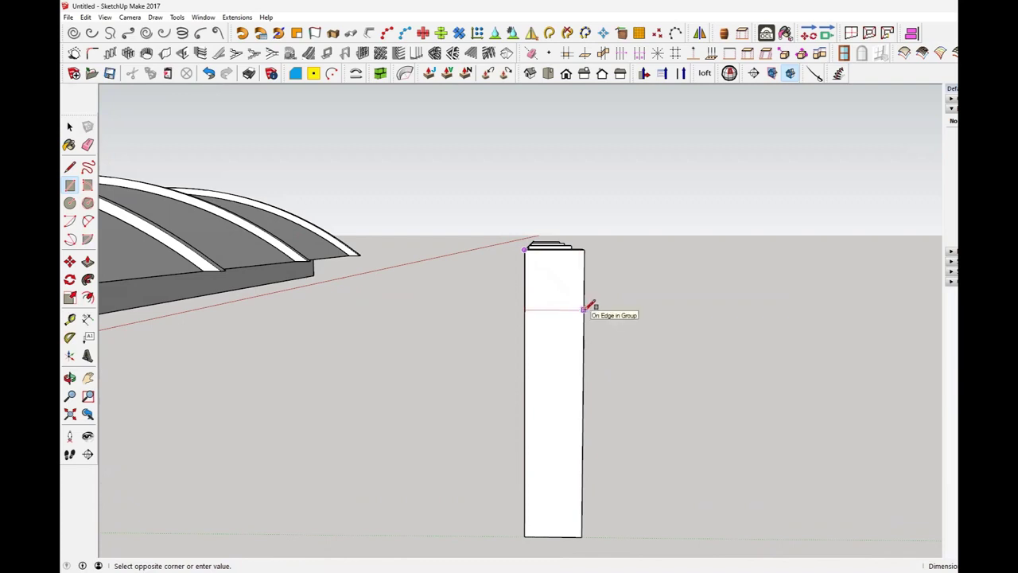
pyautogui.click(585, 309)
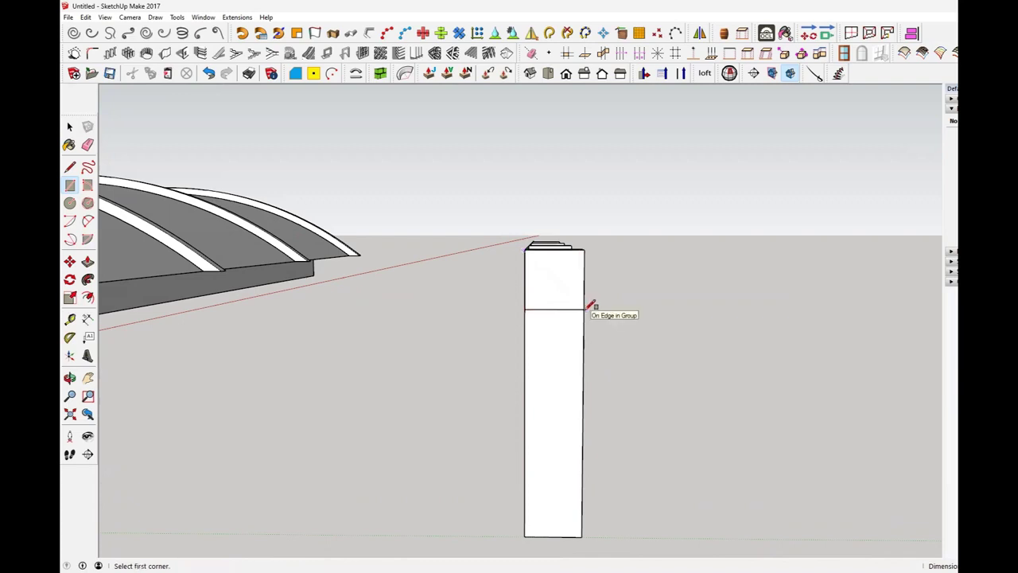
pyautogui.moveTo(593, 278); pyautogui.dragTo(557, 311, button='middle')
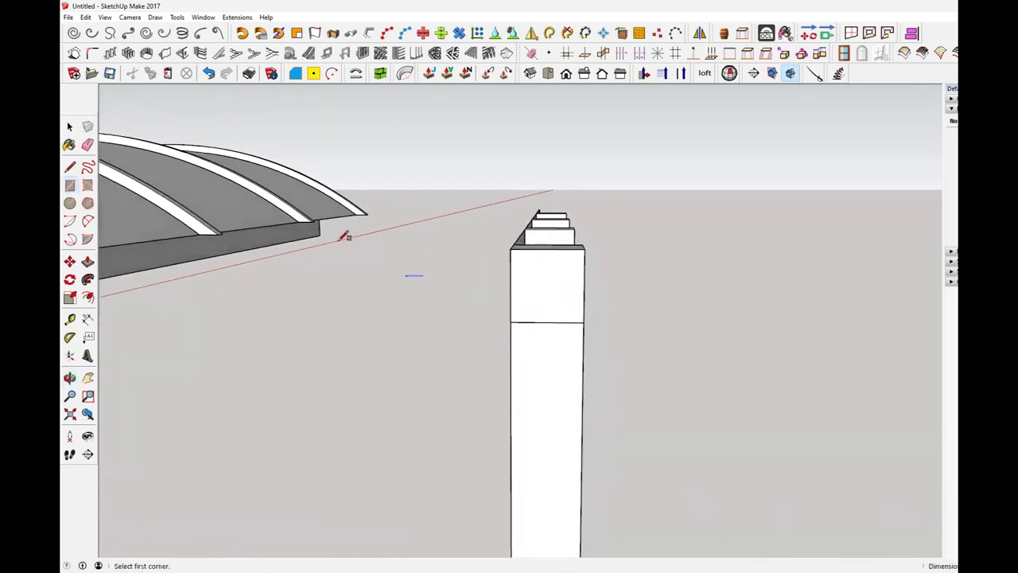
# Draw a diagonal line from the middle of the square's upper edge to the middle of its outer vertical edge
pyautogui.click(70, 167)
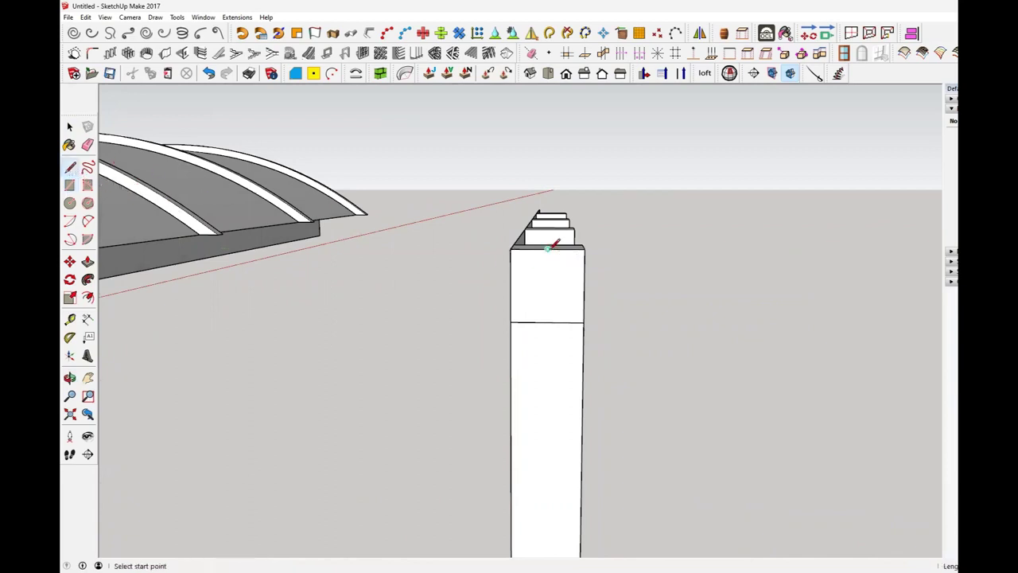
pyautogui.click(546, 249)
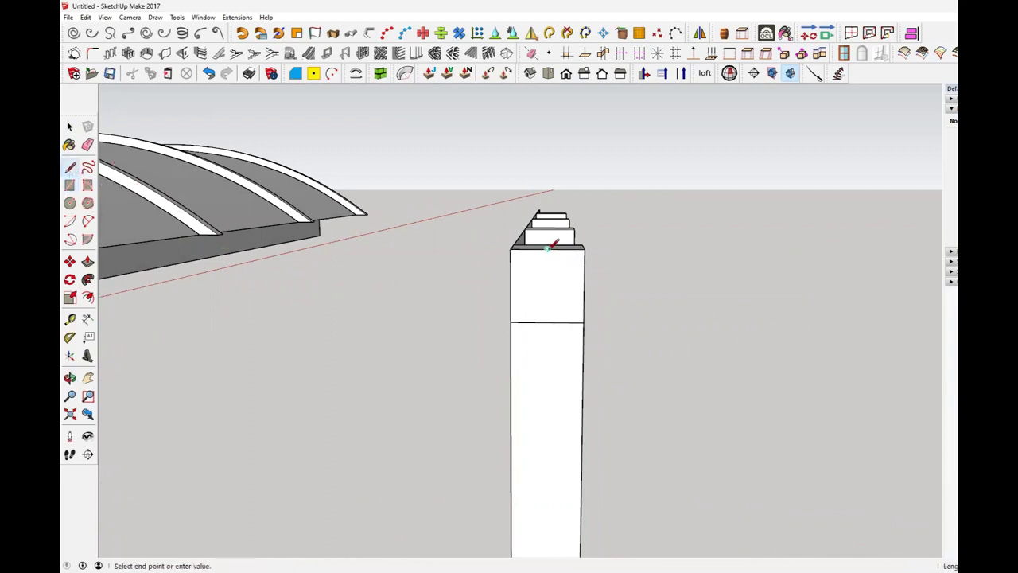
pyautogui.click(510, 285)
pyautogui.moveTo(573, 301); pyautogui.dragTo(582, 298, button='middle')
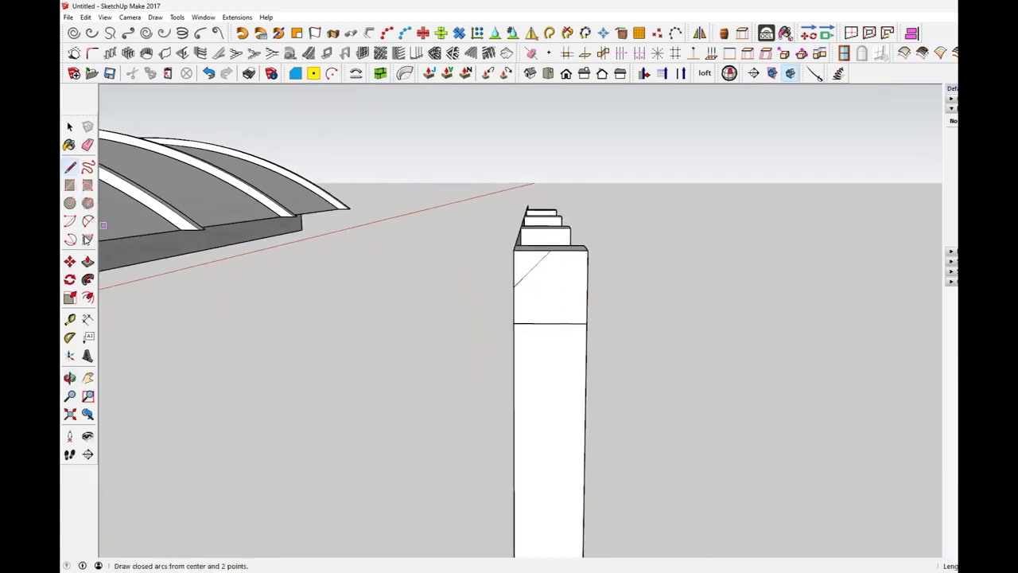
pyautogui.click(88, 221)
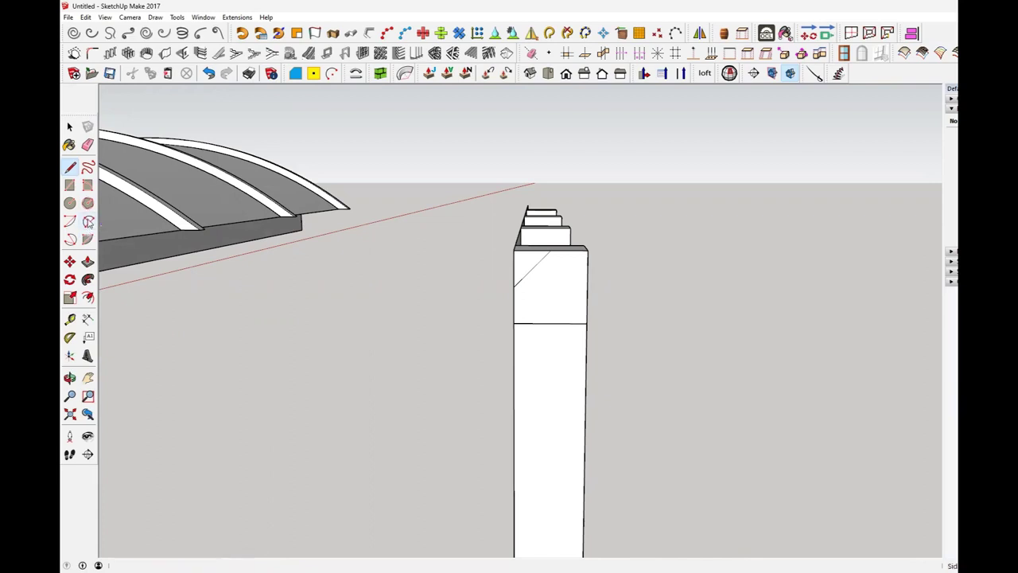
pyautogui.click(514, 286)
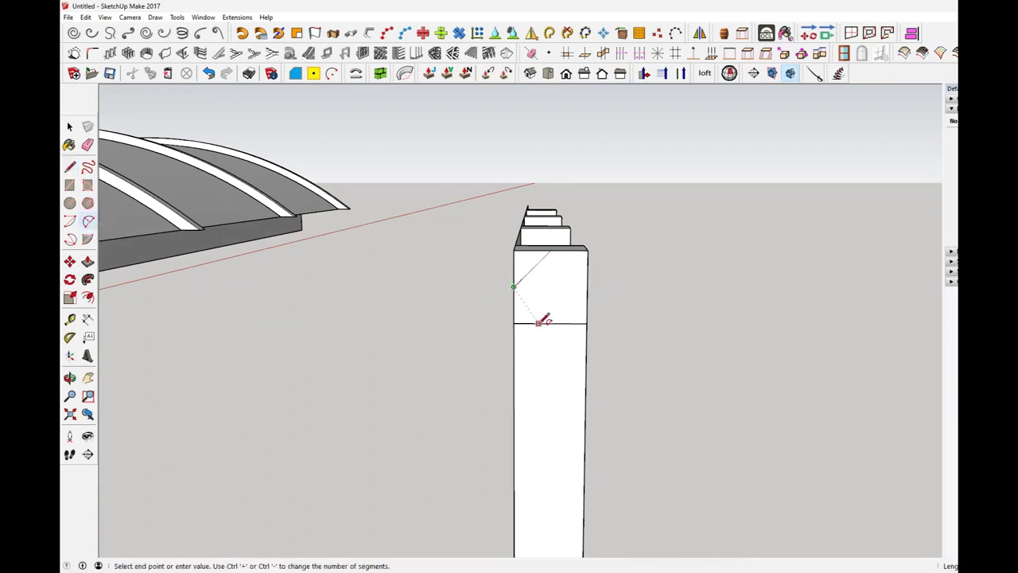
pyautogui.click(540, 322)
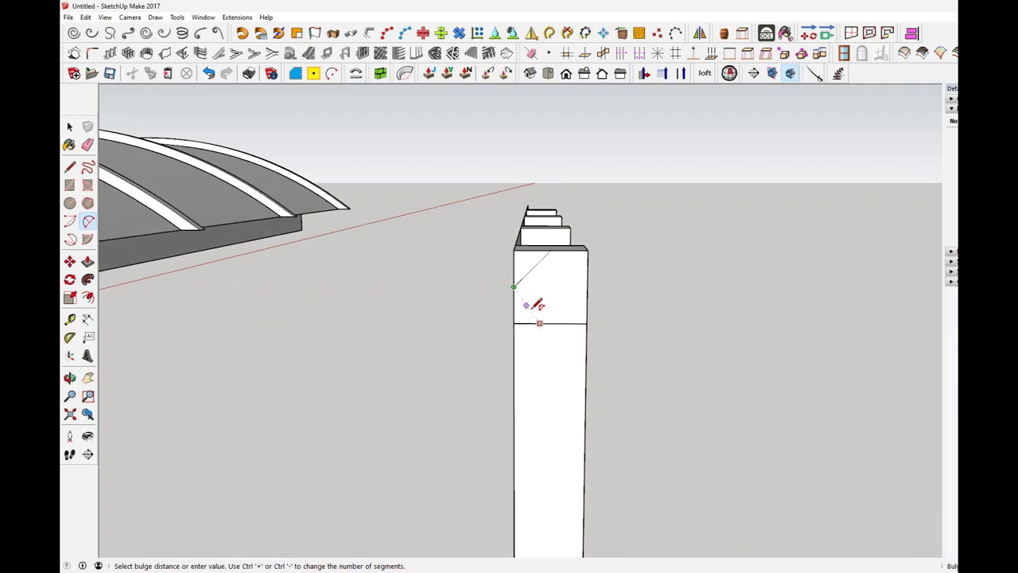
pyautogui.moveTo(538, 305); pyautogui.dragTo(567, 280, button='middle')
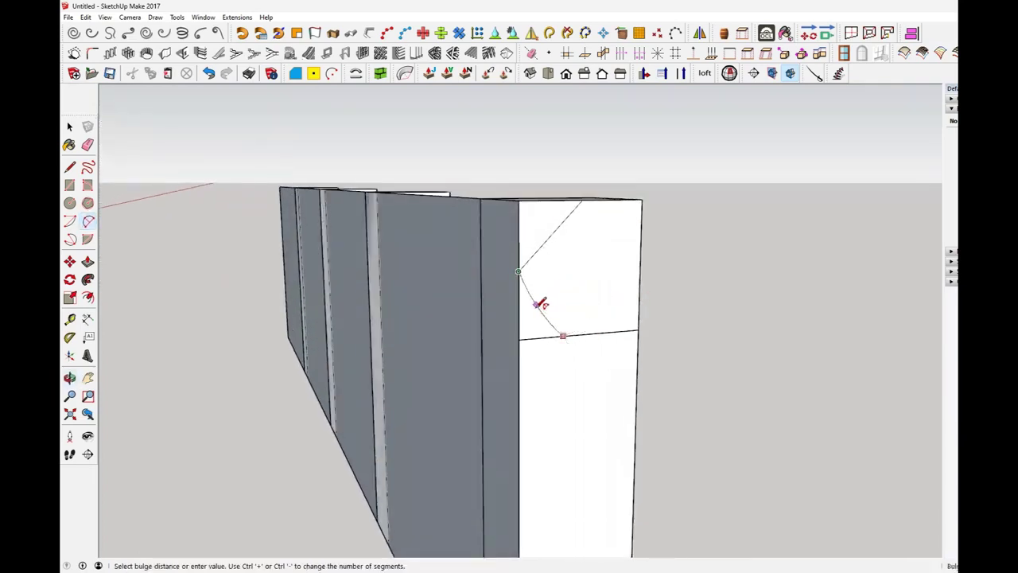
pyautogui.press('Escape')
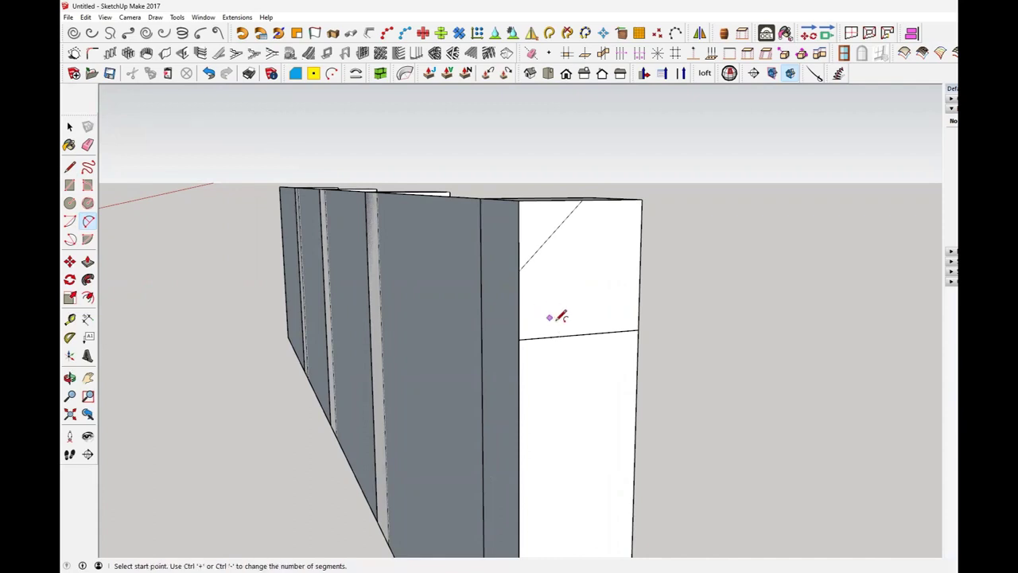
# Draw an arc from the diagonal's lower end to the middle of the square's lower edge, bulging toward the outer corner
pyautogui.click(518, 271)
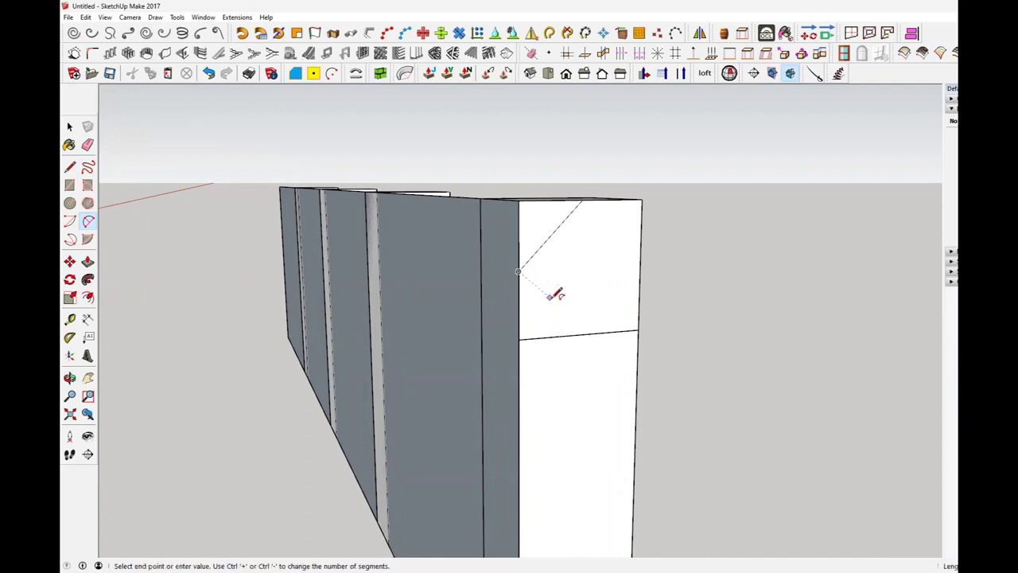
pyautogui.click(582, 333)
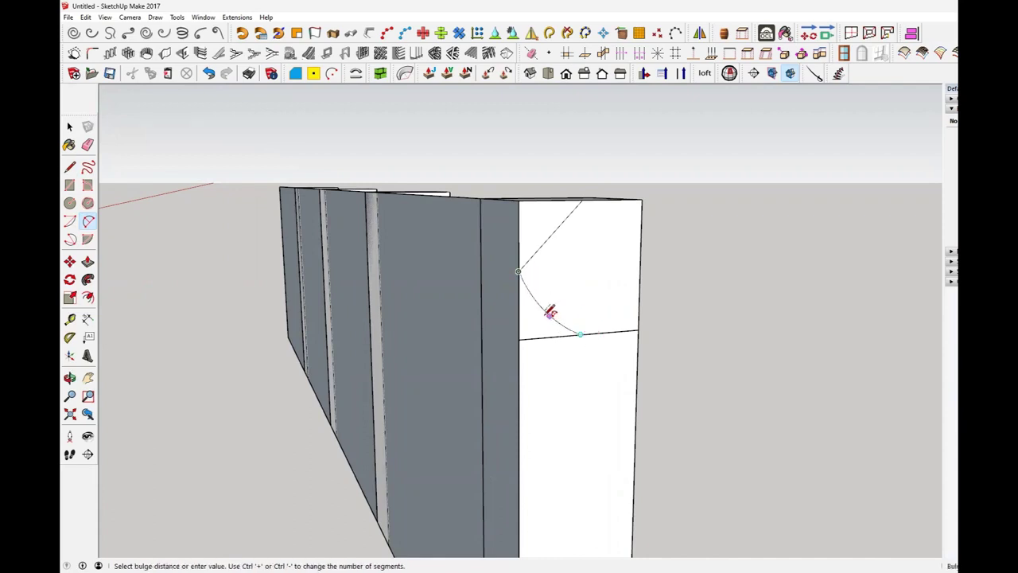
pyautogui.click(546, 315)
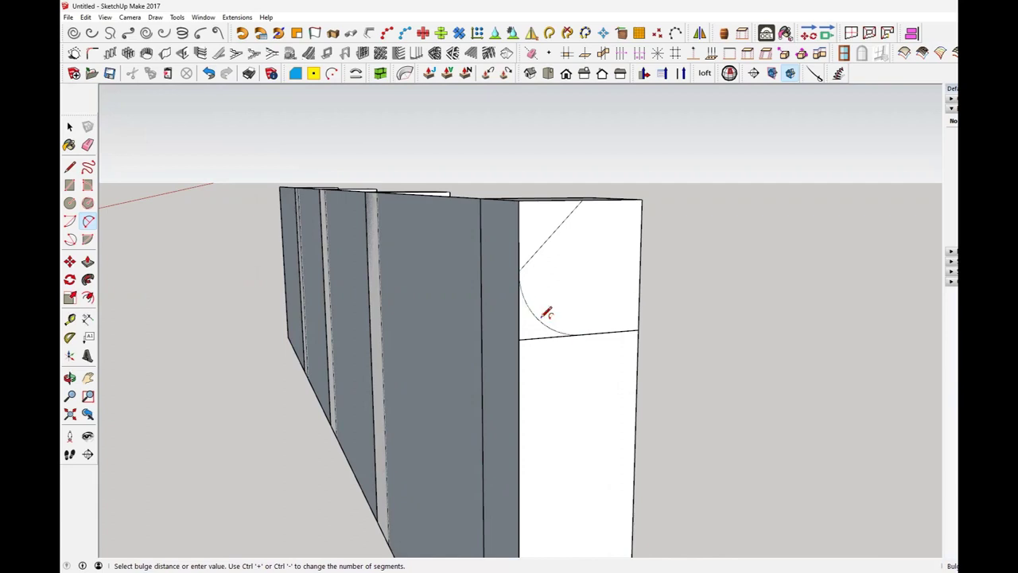
pyautogui.moveTo(580, 311); pyautogui.dragTo(466, 320, button='middle')
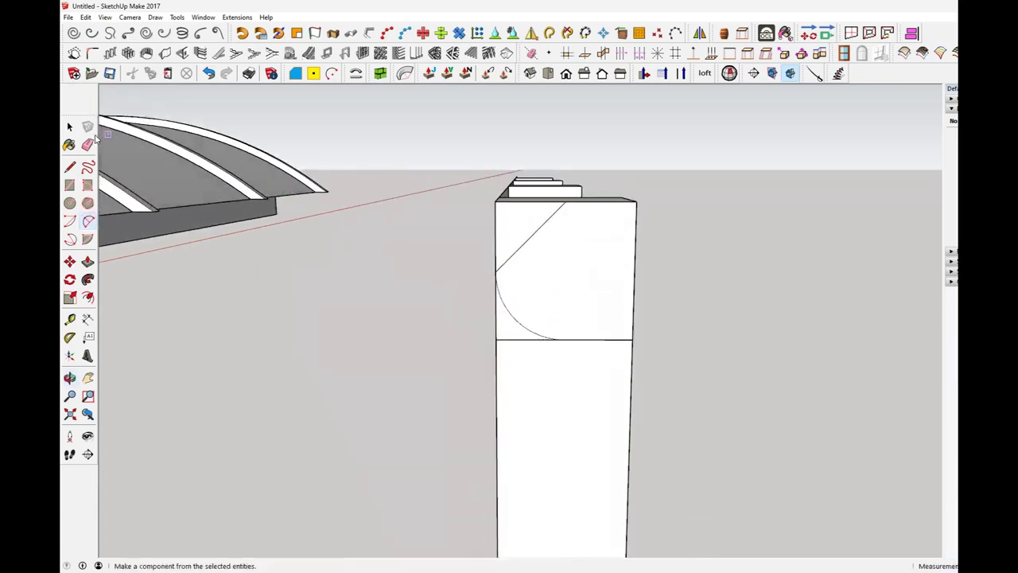
# Delete the corner faces and edges outside the diagonal and the arc, and select the remaining profile face
pyautogui.click(70, 127)
pyautogui.moveTo(541, 318); pyautogui.dragTo(518, 228, button='middle')
pyautogui.click(513, 237)
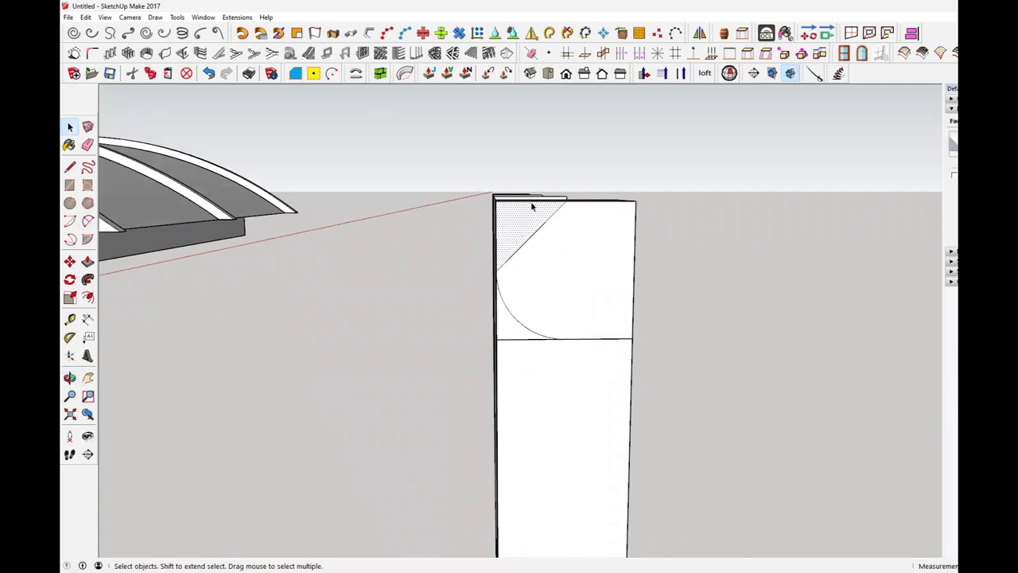
pyautogui.click(495, 239)
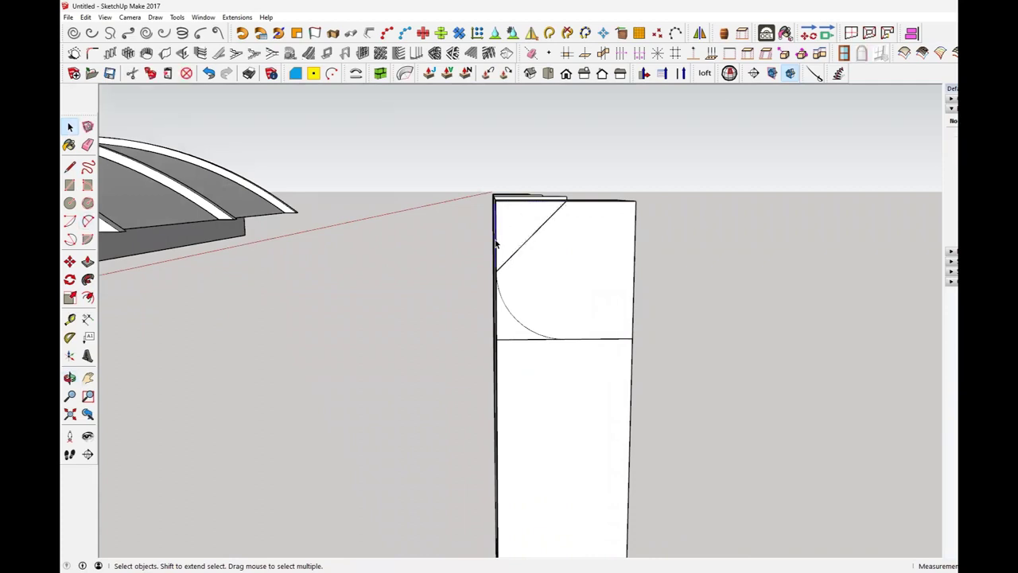
pyautogui.click(494, 296)
pyautogui.click(497, 301)
pyautogui.click(505, 338)
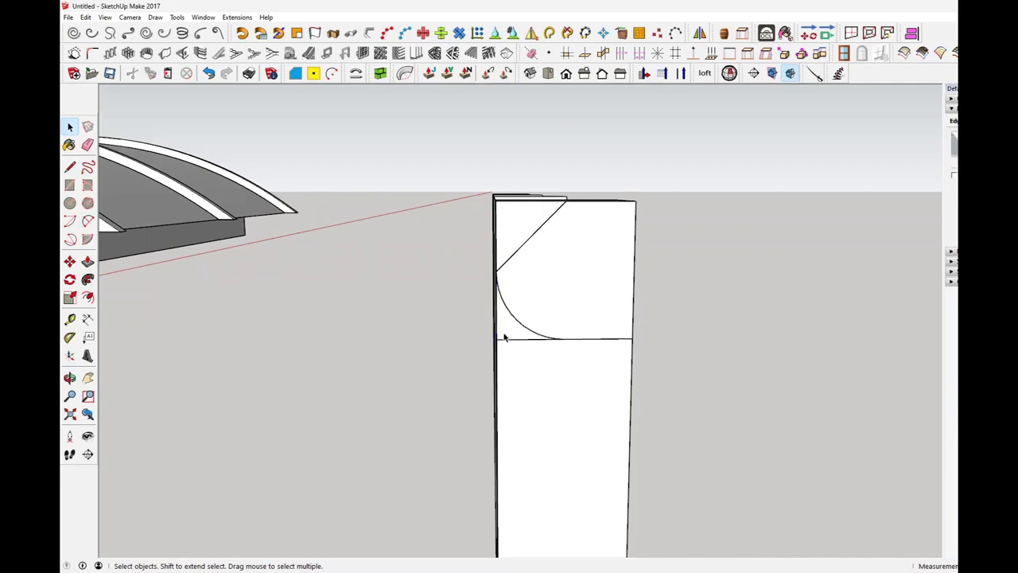
pyautogui.click(548, 307)
pyautogui.moveTo(602, 295); pyautogui.dragTo(447, 349, button='middle')
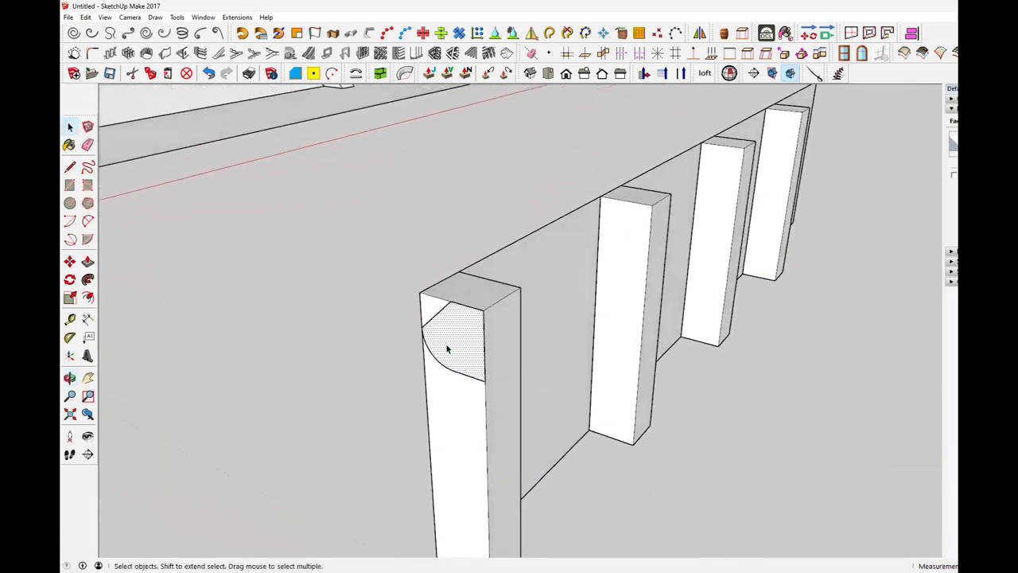
# Extrude the profile face along the whole row of posts, ending slightly past the wall's far end
pyautogui.click(87, 262)
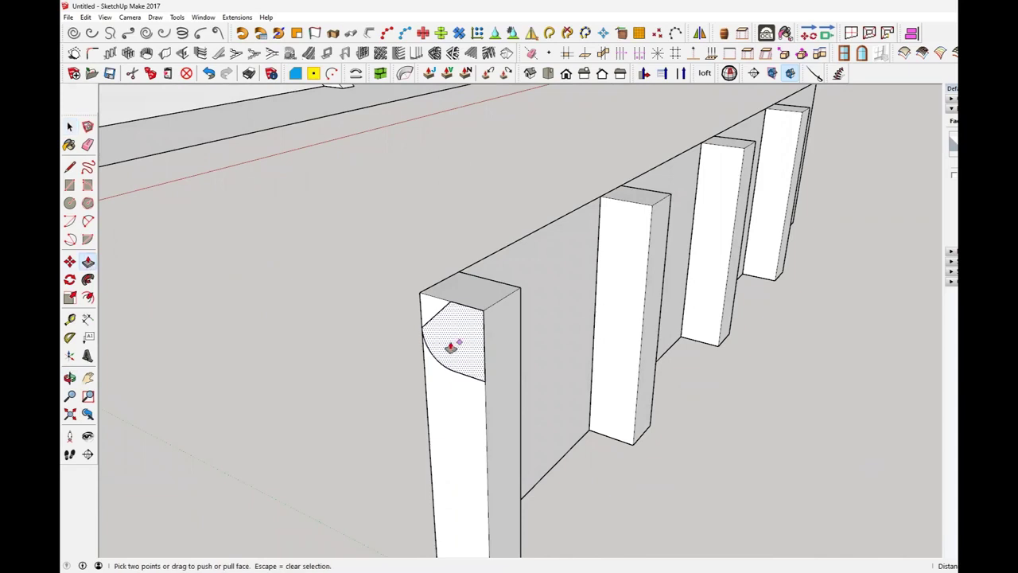
pyautogui.moveTo(459, 342); pyautogui.dragTo(684, 260)
pyautogui.moveTo(684, 261); pyautogui.dragTo(575, 266, button='middle')
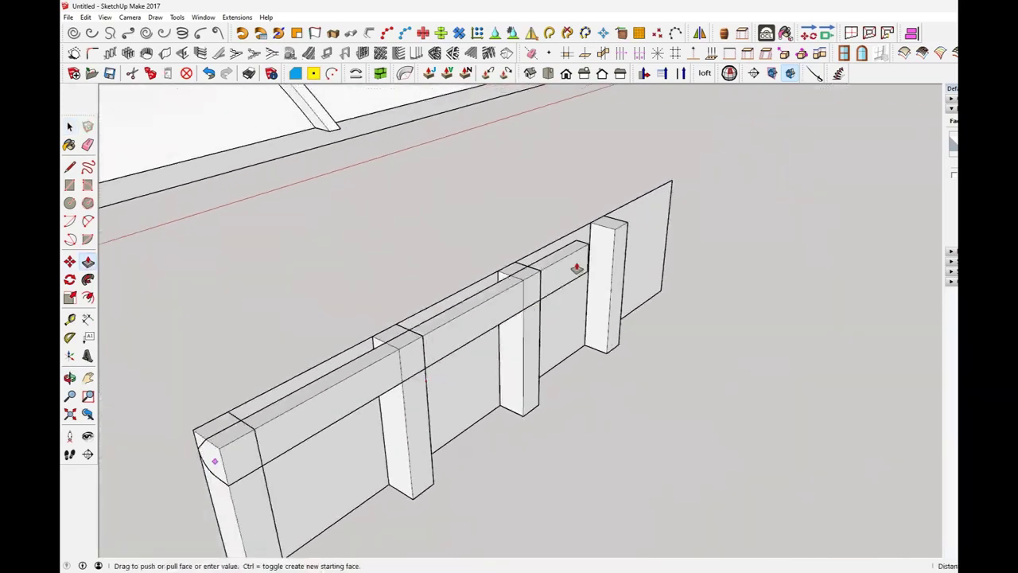
pyautogui.moveTo(643, 191); pyautogui.dragTo(667, 189)
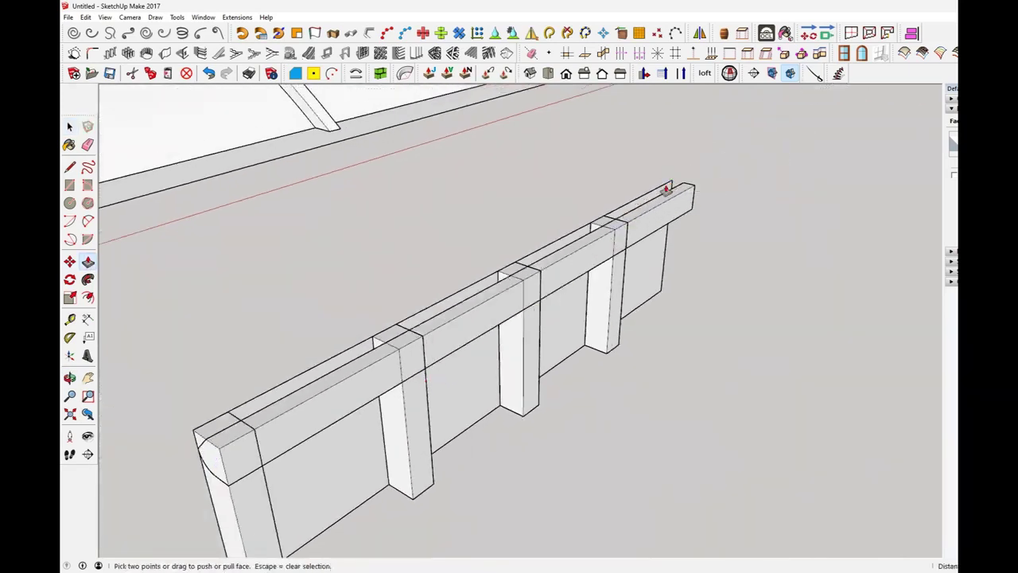
# Select the entire extruded rail with all its connected geometry and make it a group
pyautogui.click(69, 126)
pyautogui.moveTo(316, 396); pyautogui.dragTo(493, 342, button='middle')
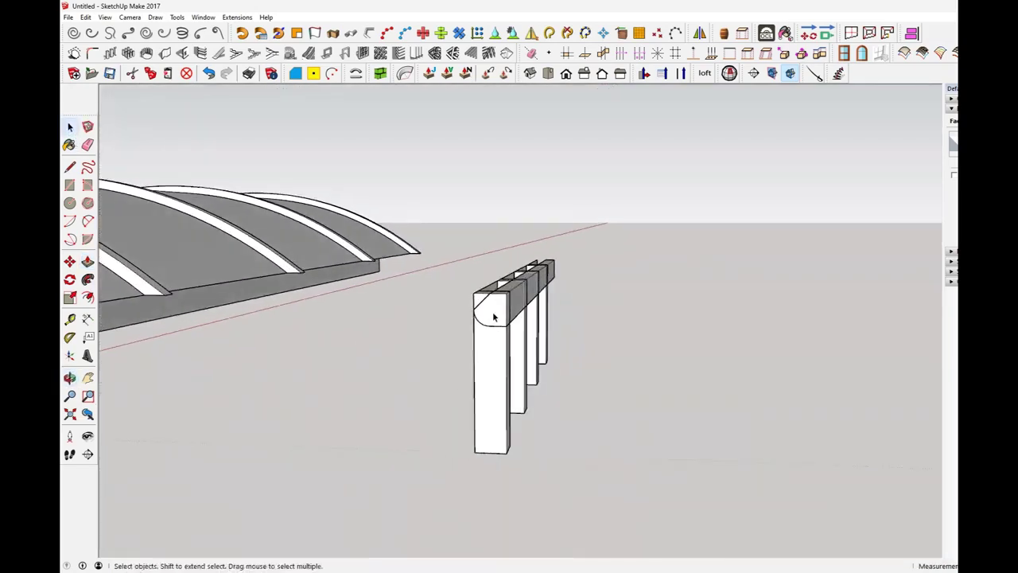
pyautogui.click(493, 317)
pyautogui.rightClick(494, 317)
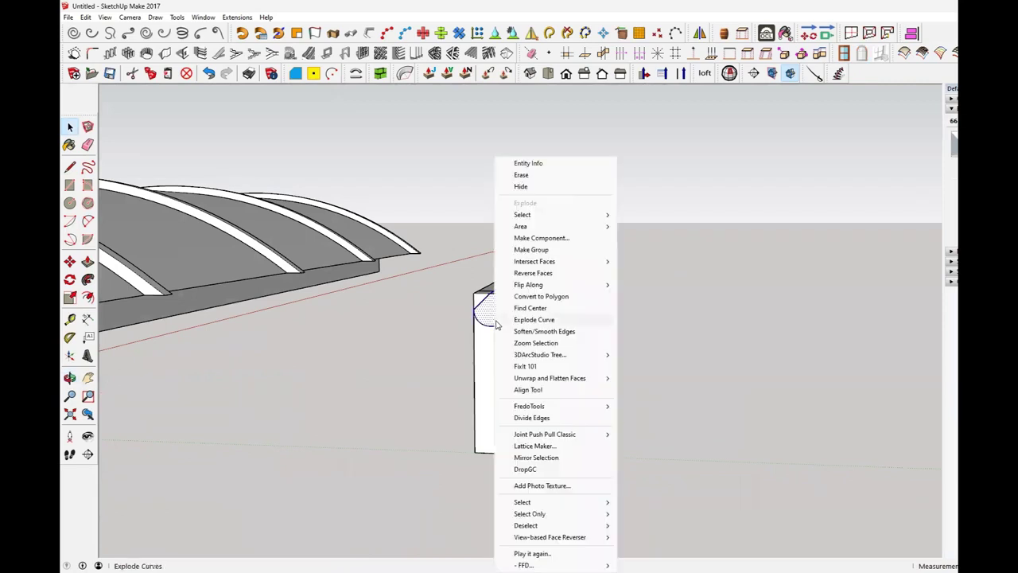
pyautogui.click(538, 250)
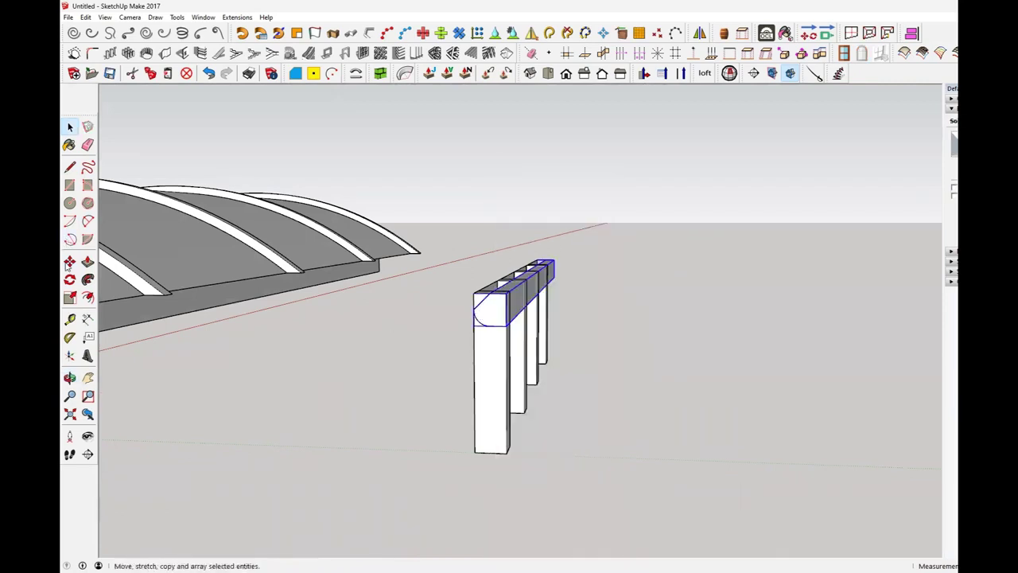
# Move the rail group down so it sits a little below the tops of the posts
pyautogui.click(70, 261)
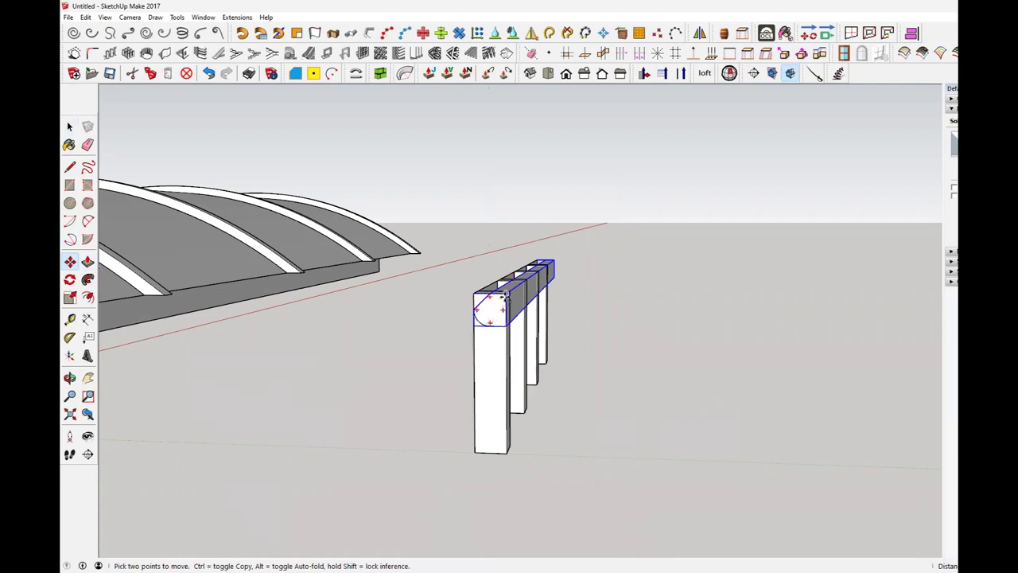
pyautogui.moveTo(505, 311); pyautogui.dragTo(507, 288)
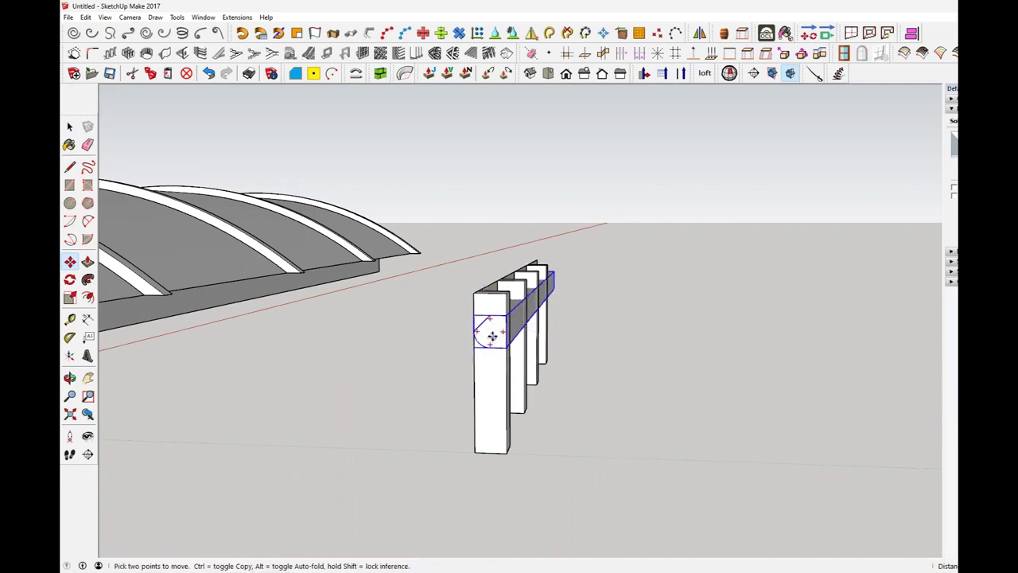
pyautogui.press('F4')
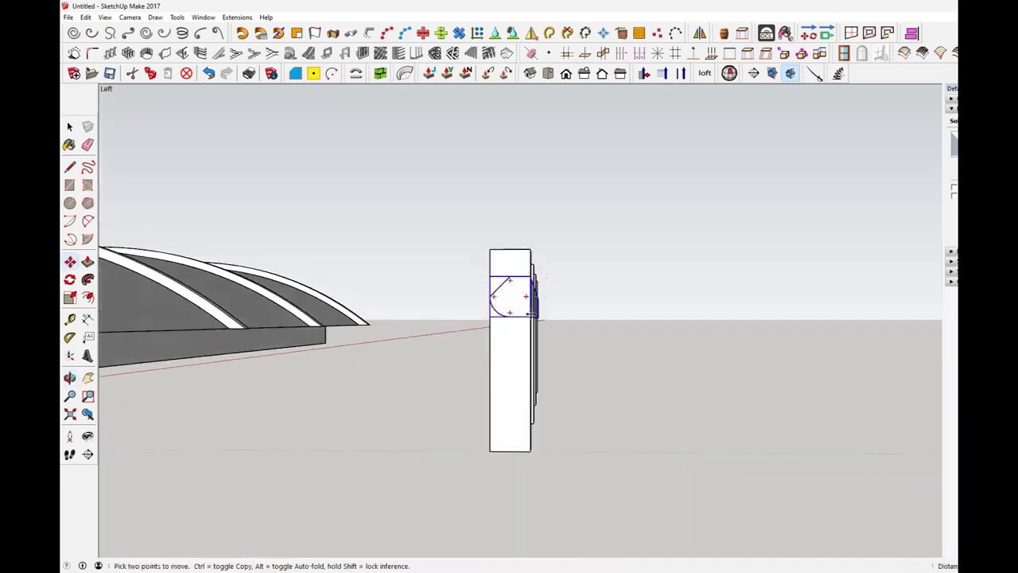
pyautogui.press('ctrl')
pyautogui.click(530, 313)
pyautogui.click(531, 314)
# Place a guide parallel to the first post's bottom edge, raised by about the gap between the rail and post top
pyautogui.click(69, 318)
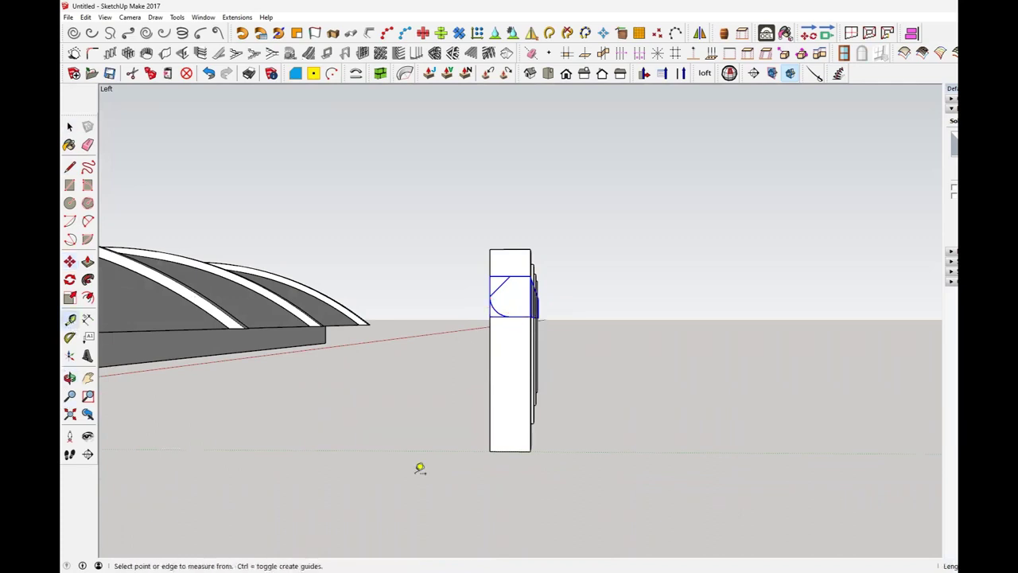
pyautogui.click(527, 449)
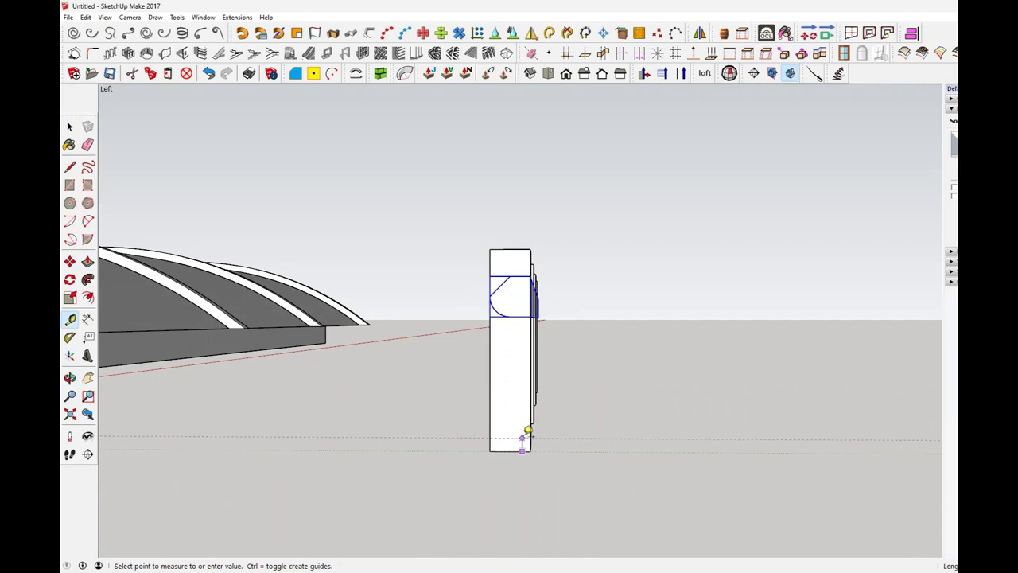
pyautogui.click(528, 428)
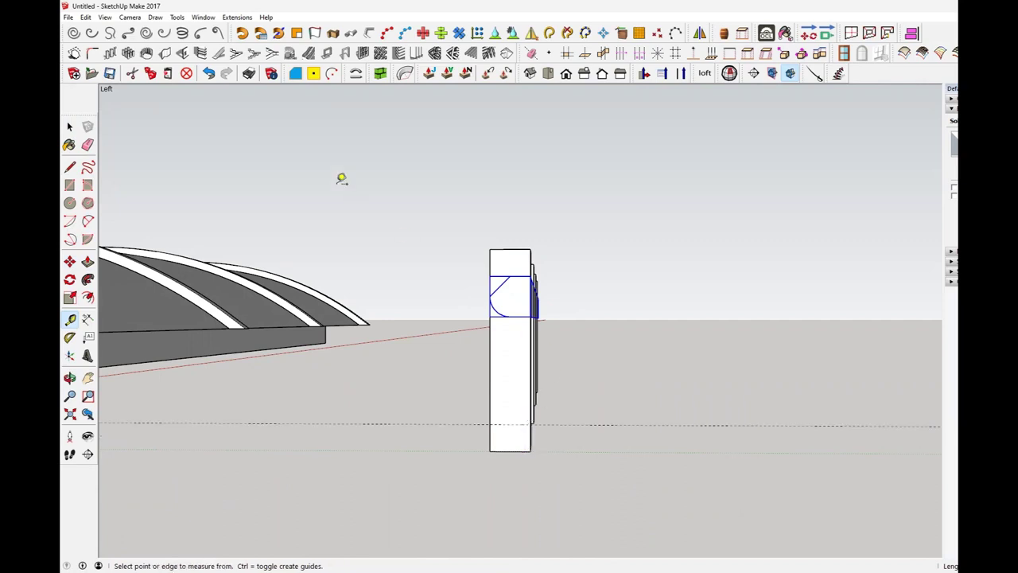
pyautogui.click(69, 128)
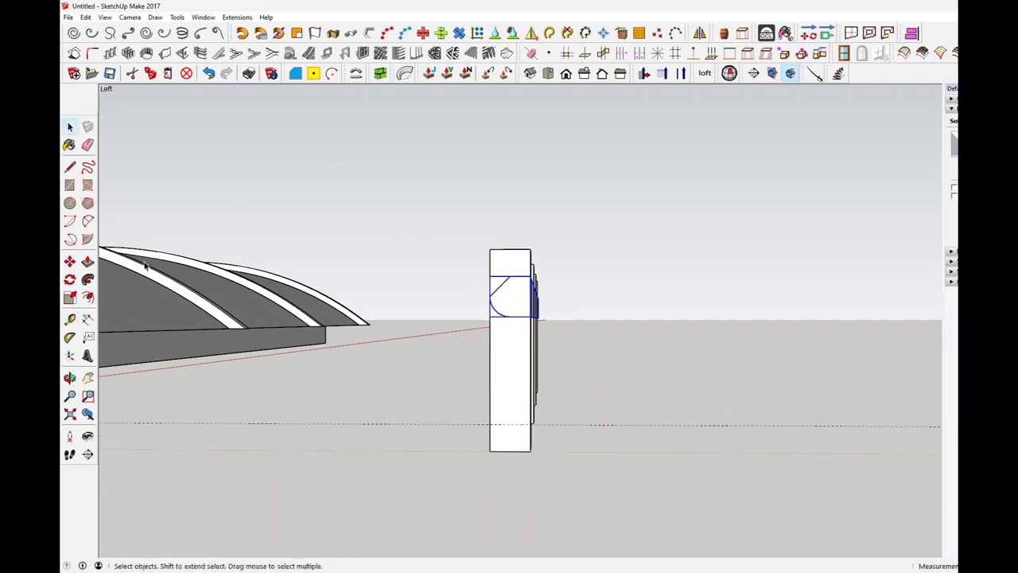
# Copy the rail down so its lower corner meets the guide, and divide the distance with /2 for a middle rail
pyautogui.click(69, 261)
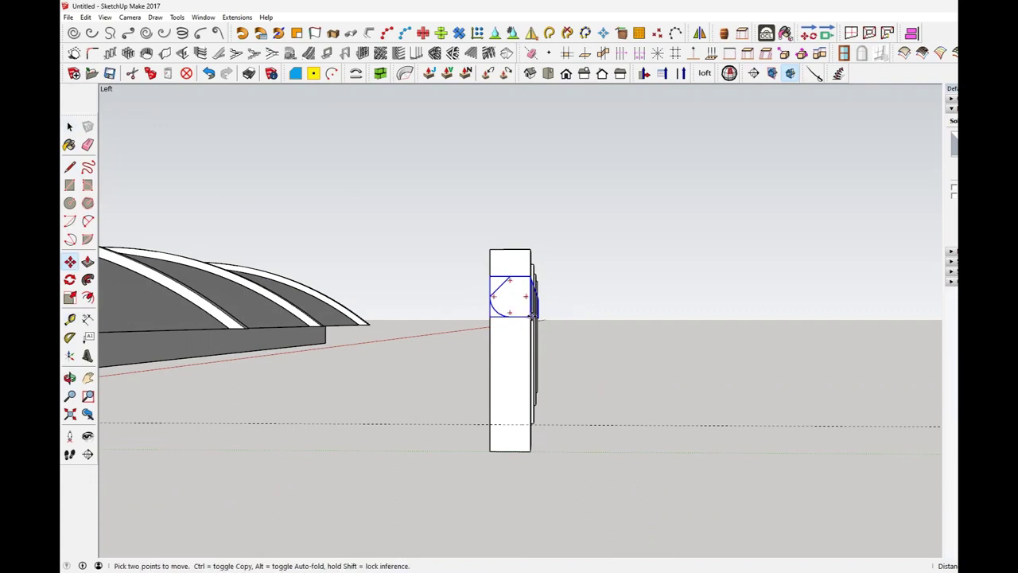
pyautogui.press('ctrl')
pyautogui.click(531, 316)
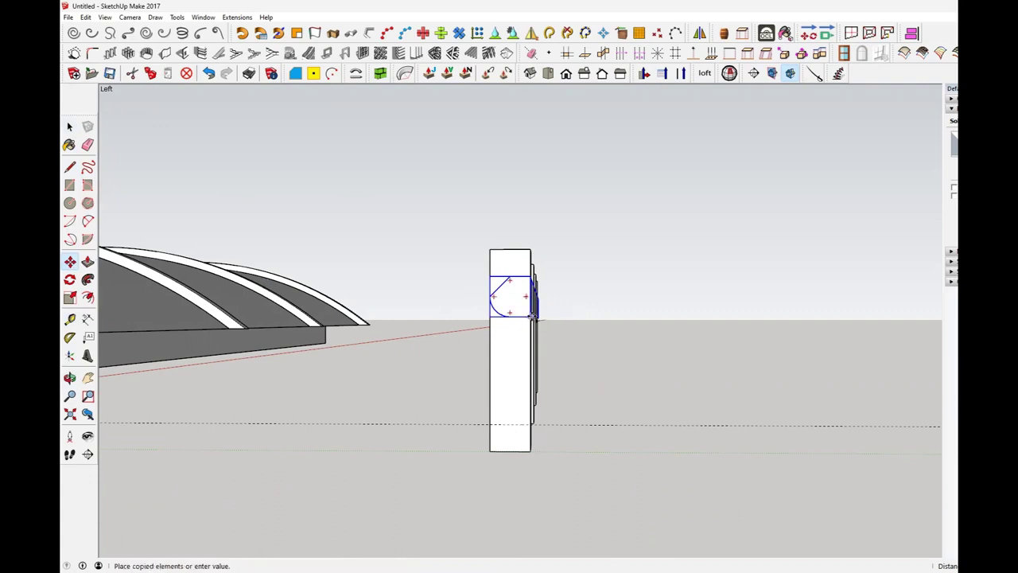
pyautogui.click(532, 424)
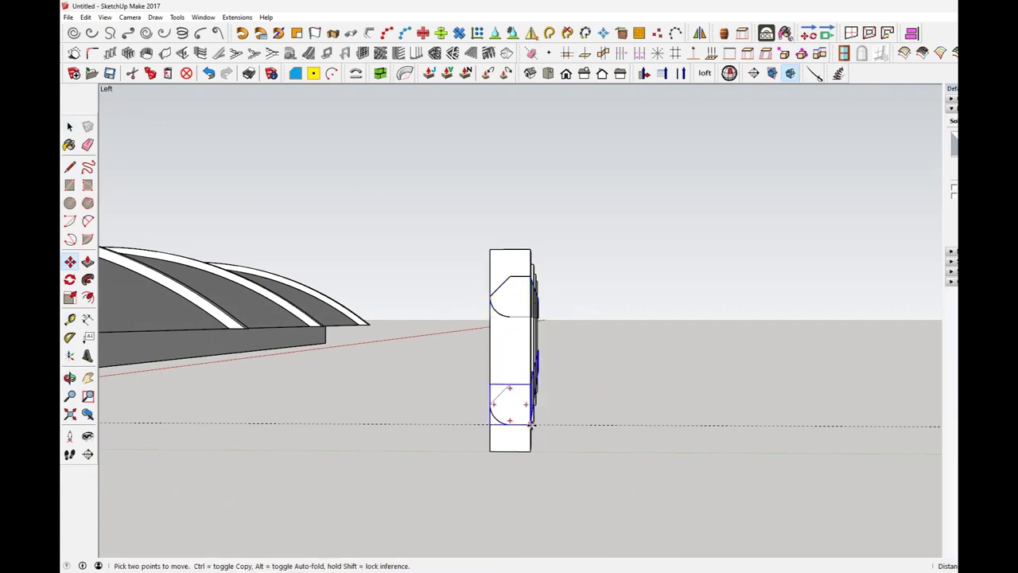
pyautogui.write('/2')
pyautogui.press('Return')
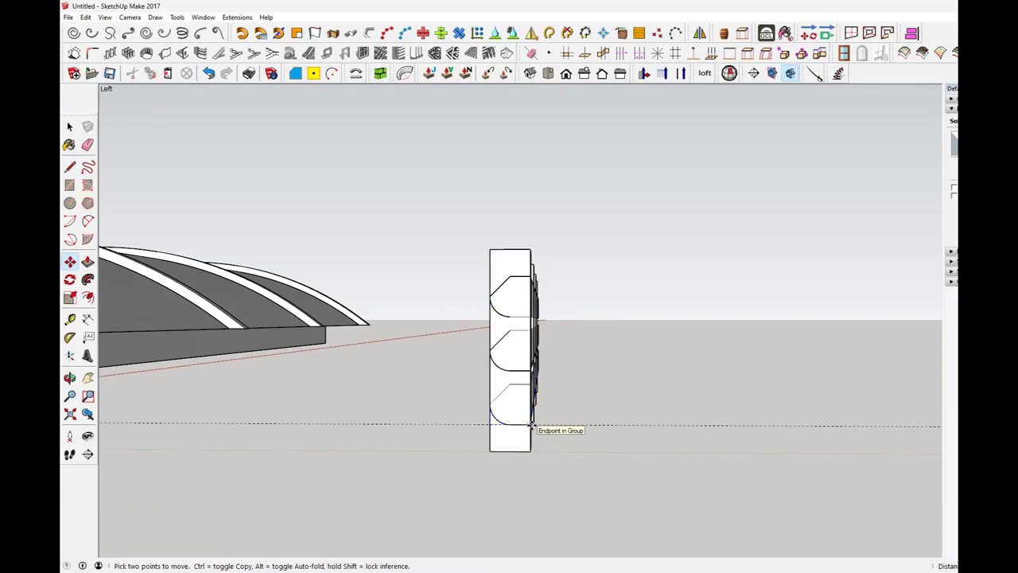
# Draw a small flat rectangle on the first post's end face, starting at its upper corner away from the wall
pyautogui.moveTo(531, 425); pyautogui.dragTo(773, 437, button='middle')
pyautogui.moveTo(689, 422); pyautogui.dragTo(664, 409, button='middle')
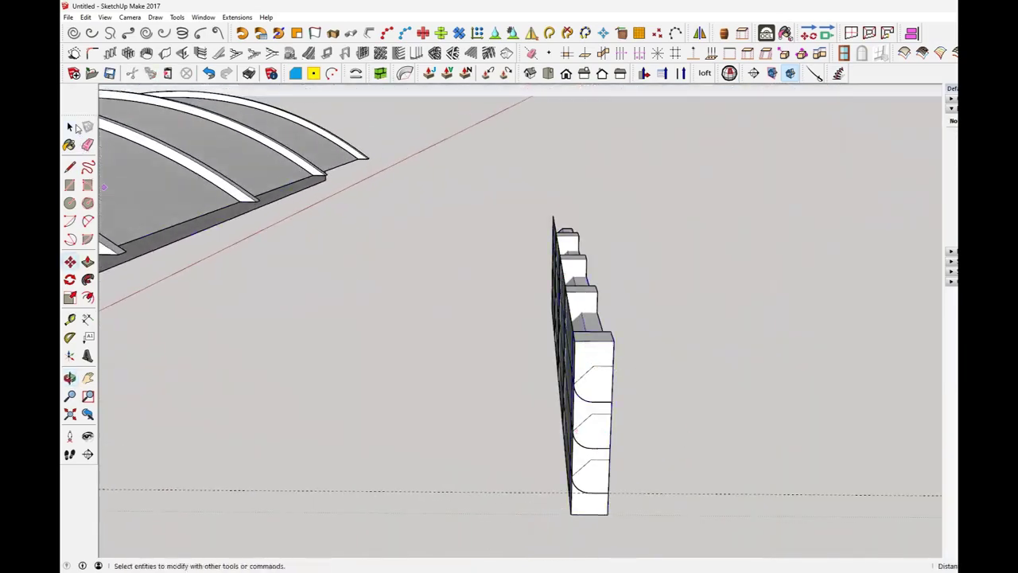
pyautogui.click(69, 128)
pyautogui.moveTo(478, 358); pyautogui.dragTo(579, 370, button='middle')
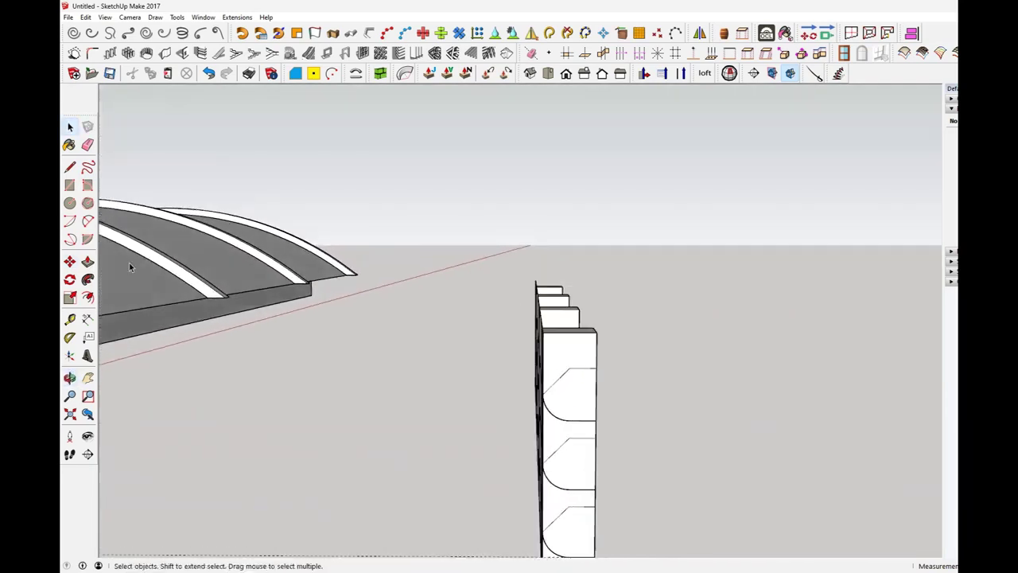
pyautogui.click(70, 184)
pyautogui.click(590, 318)
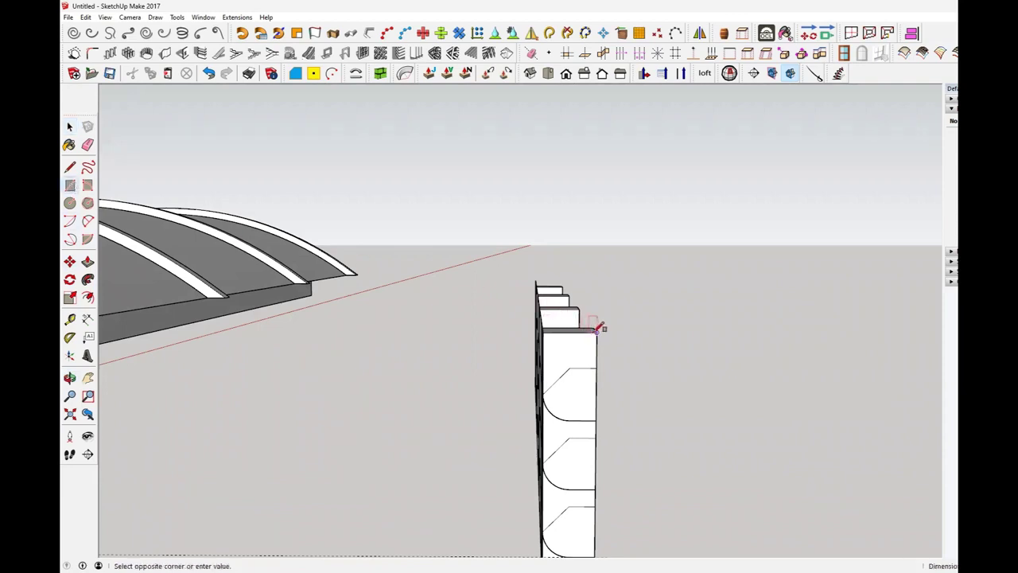
pyautogui.click(560, 344)
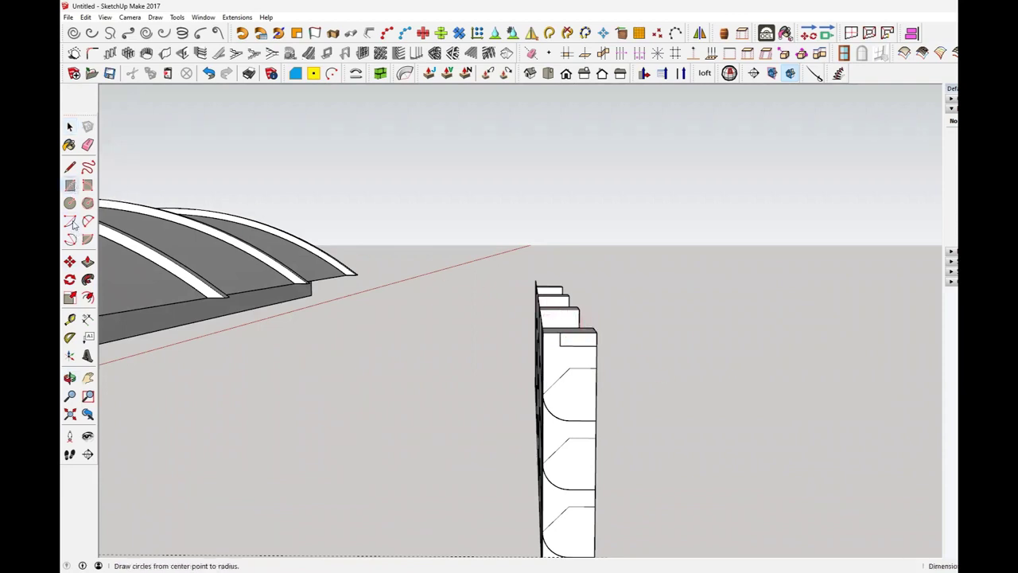
# Scale the small rectangle upward above the post and sideways past the wall to form a large end face
pyautogui.click(69, 127)
pyautogui.click(587, 342)
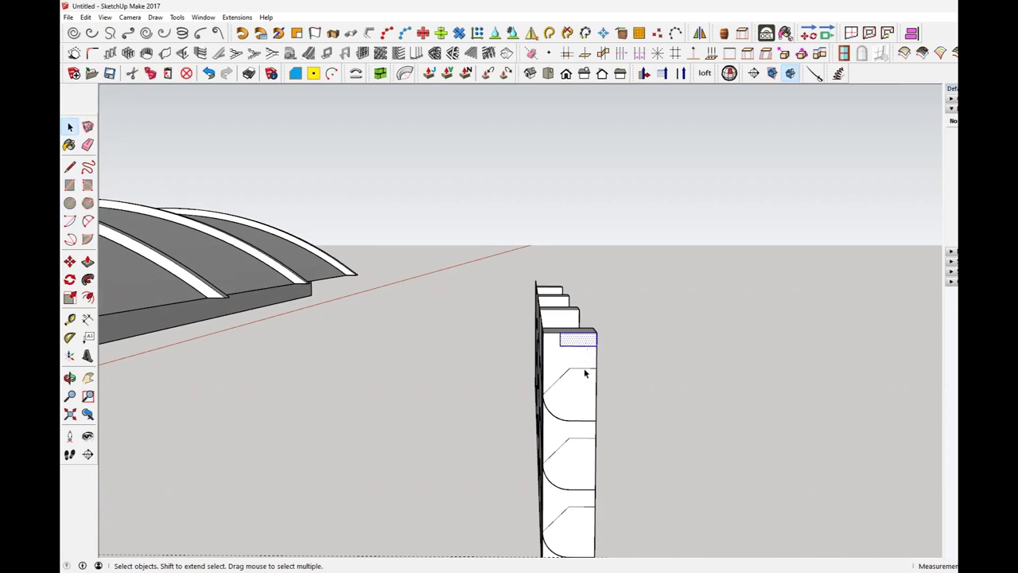
pyautogui.click(70, 298)
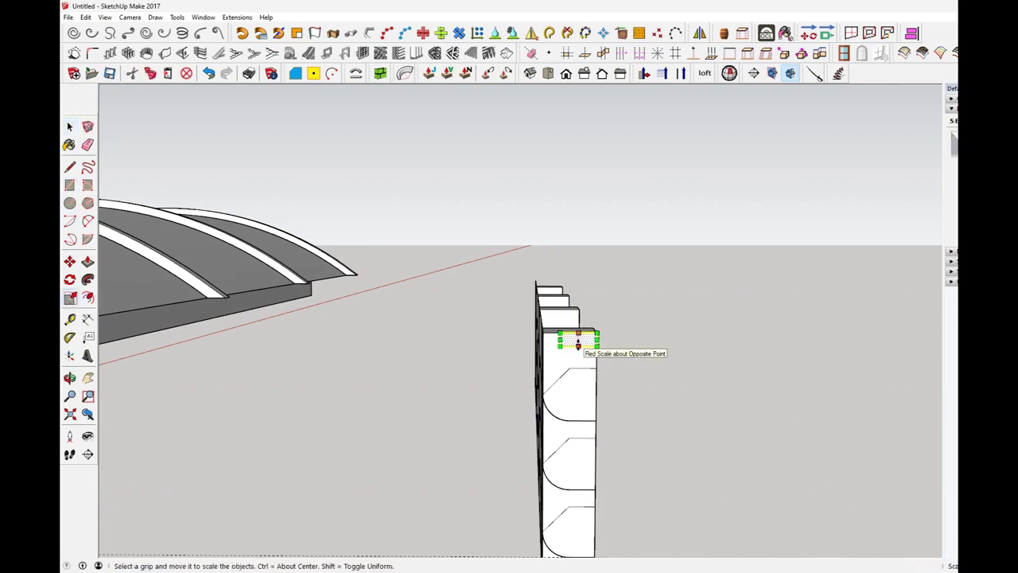
pyautogui.moveTo(579, 333); pyautogui.dragTo(590, 260)
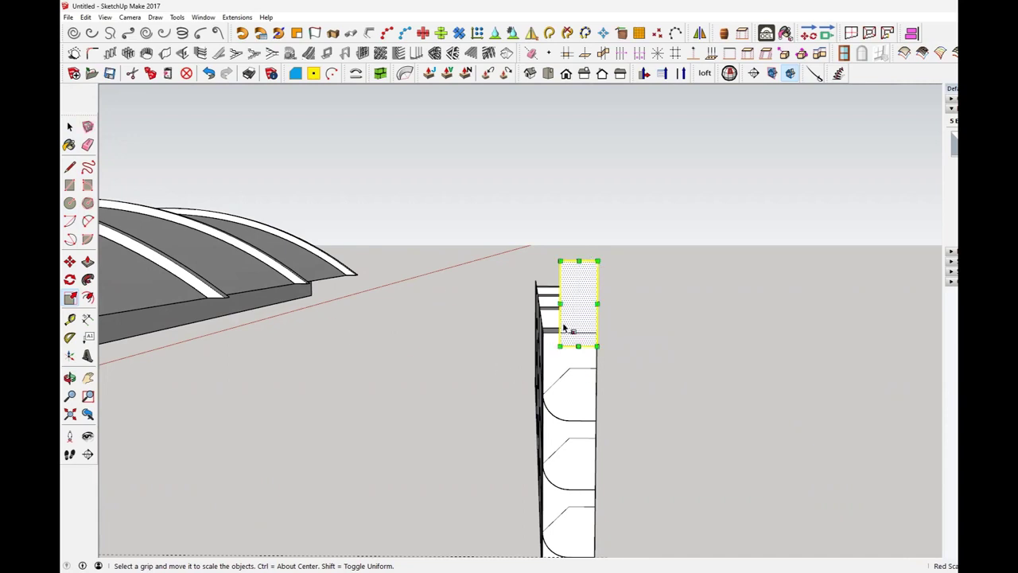
pyautogui.moveTo(557, 303); pyautogui.dragTo(487, 301)
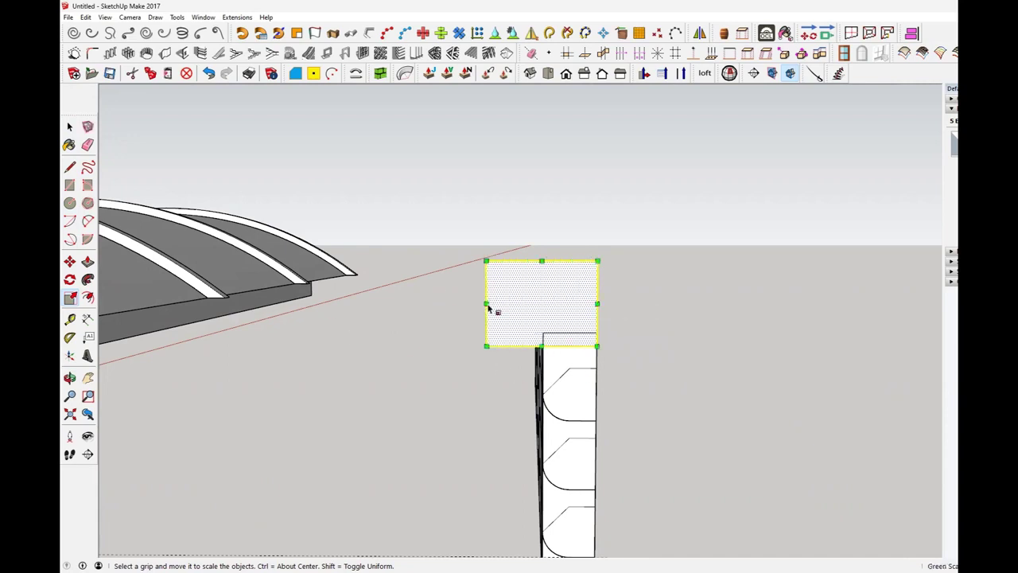
# Move the enlarged rectangle up so its lower corner rests on the first post's upper outer corner
pyautogui.moveTo(664, 375); pyautogui.dragTo(657, 396, button='middle')
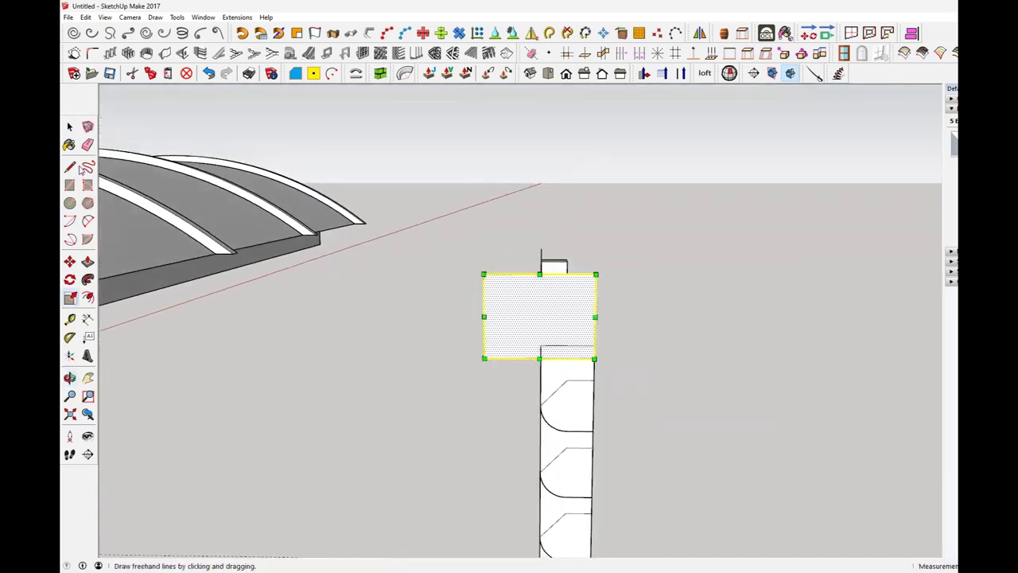
pyautogui.click(70, 261)
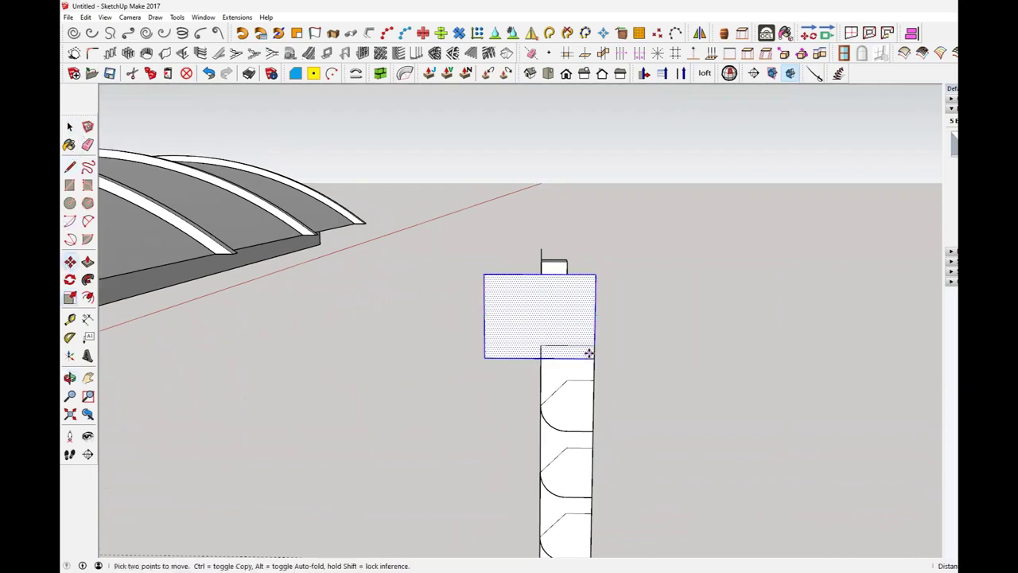
pyautogui.click(595, 358)
pyautogui.click(592, 344)
# Draw two tangent arcs from the midpoint of the rectangle's overhanging side to the midpoints of its upper and lower edges
pyautogui.moveTo(557, 325); pyautogui.dragTo(573, 313, button='middle')
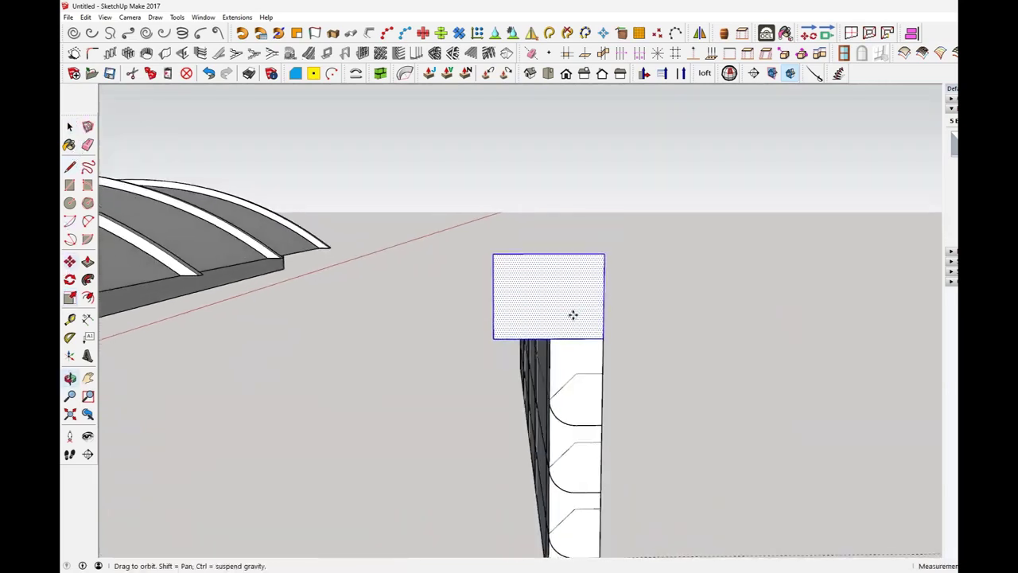
pyautogui.click(87, 220)
pyautogui.click(550, 253)
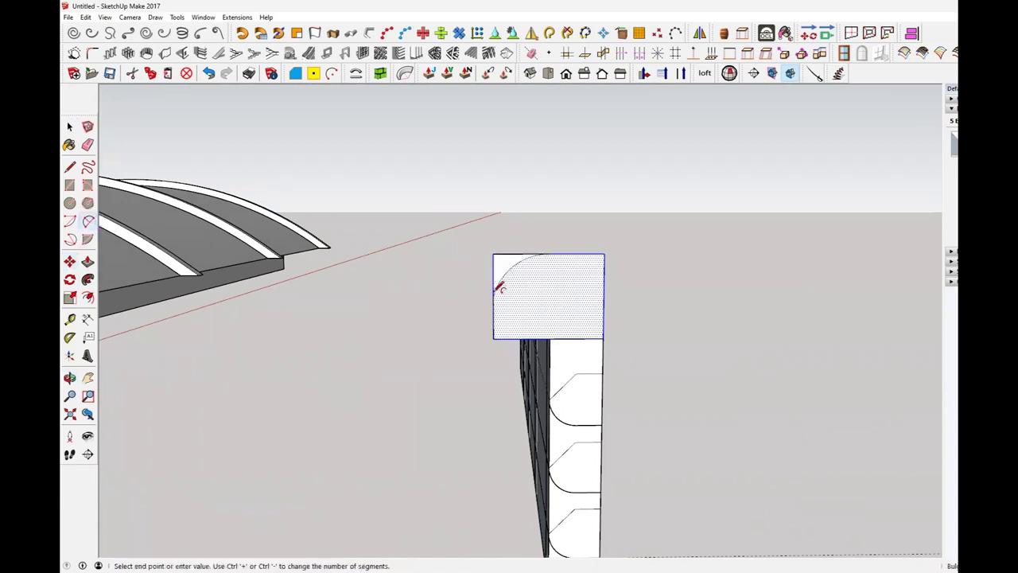
pyautogui.click(495, 288)
pyautogui.click(494, 296)
pyautogui.click(550, 337)
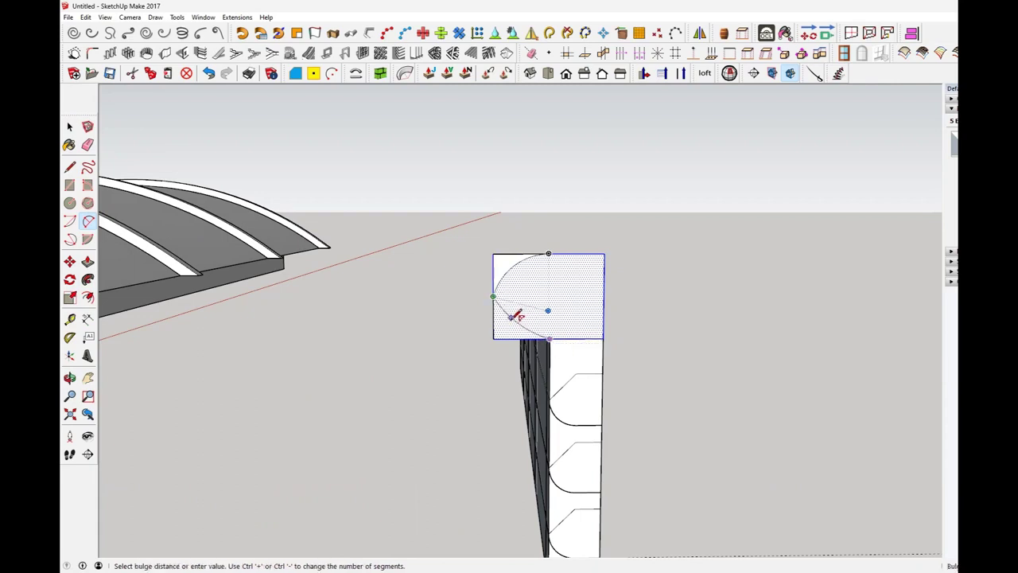
pyautogui.click(521, 316)
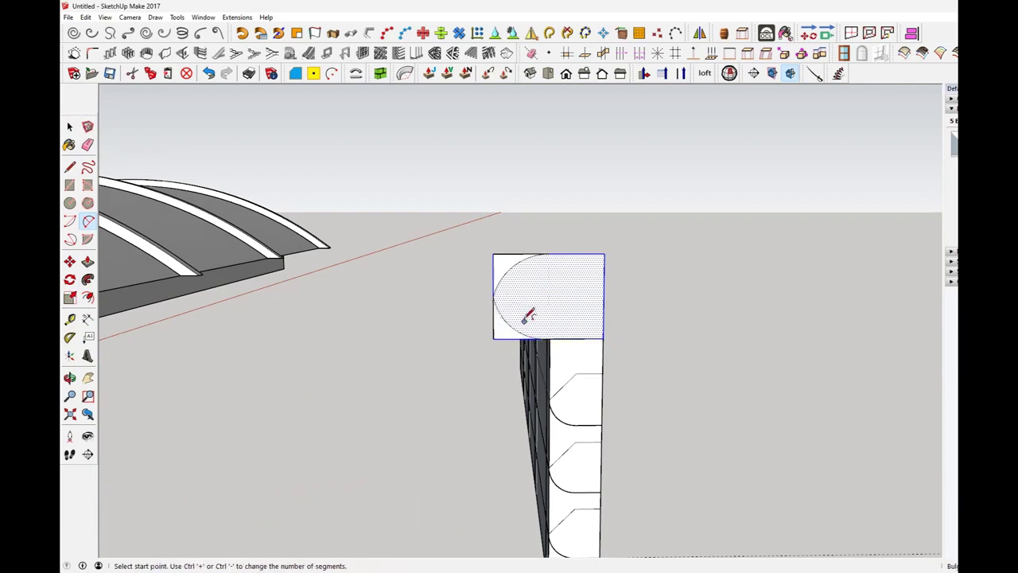
# Erase the rectangle's corner edges outside the two arcs, leaving a face with a rounded overhanging side
pyautogui.moveTo(527, 314)
pyautogui.mouseDown(button='middle')
pyautogui.moveTo(528, 336)
pyautogui.moveTo(460, 296)
pyautogui.moveTo(577, 324)
pyautogui.moveTo(509, 295)
pyautogui.mouseUp(button='middle')
pyautogui.scroll(2, 511, 295)
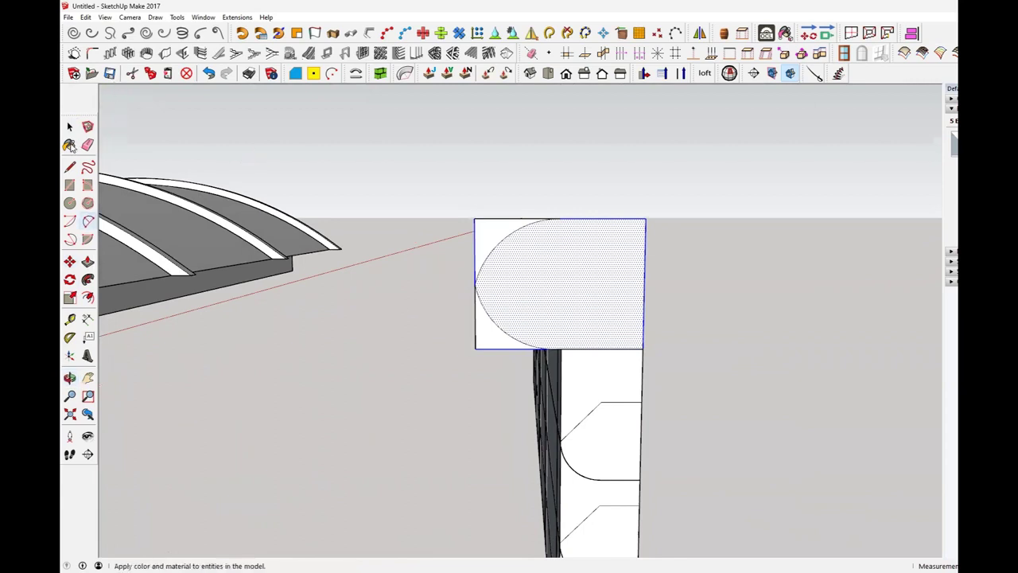
pyautogui.click(88, 145)
pyautogui.moveTo(473, 222); pyautogui.dragTo(494, 205)
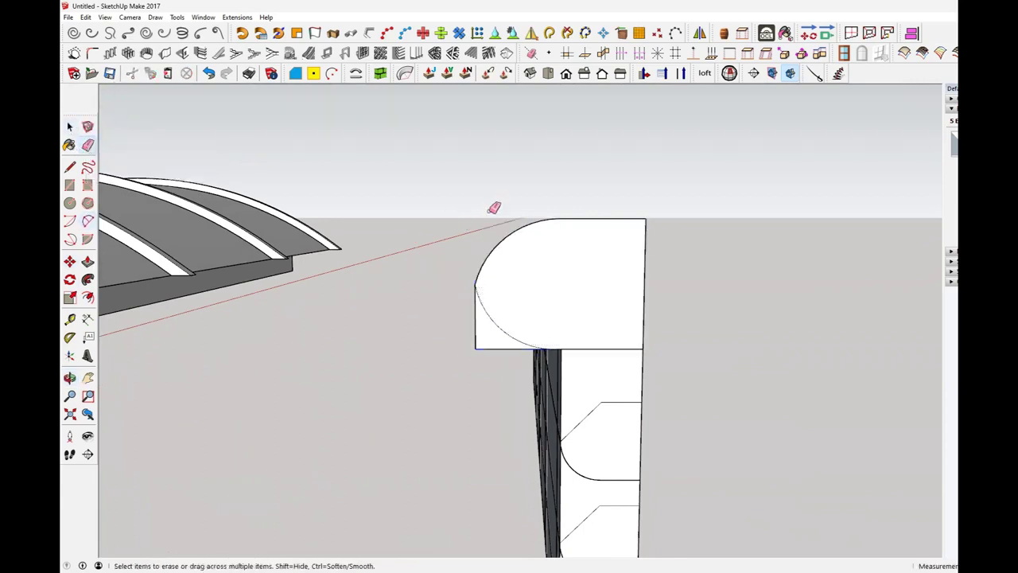
pyautogui.moveTo(500, 345); pyautogui.dragTo(503, 347)
pyautogui.scroll(-3, 589, 349)
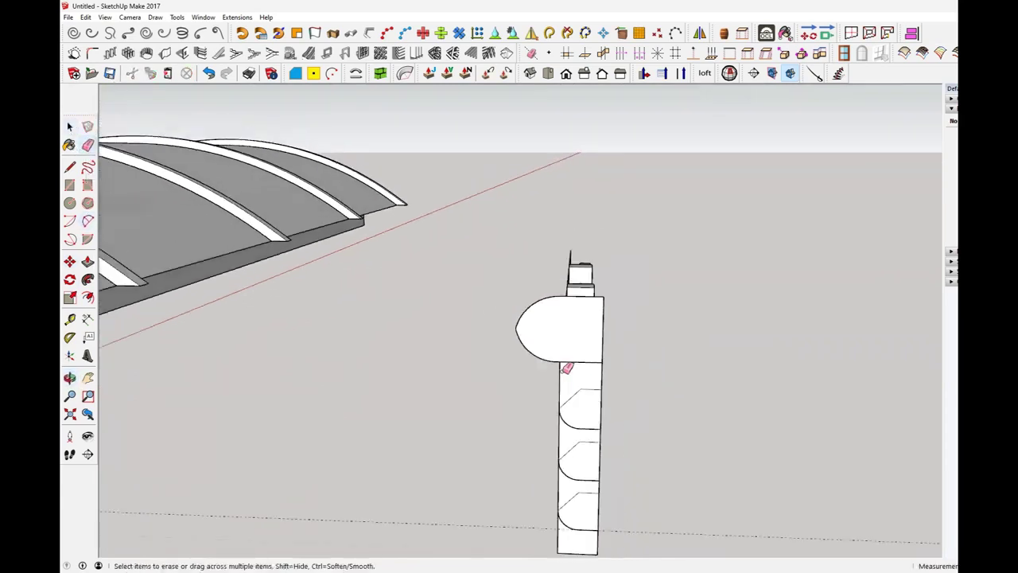
# Extrude the rounded end face above the first post along the wall's full length to the far end of the rails
pyautogui.click(70, 126)
pyautogui.moveTo(509, 350)
pyautogui.mouseDown(button='middle')
pyautogui.moveTo(416, 344)
pyautogui.moveTo(316, 368)
pyautogui.mouseUp(button='middle')
pyautogui.click(444, 334)
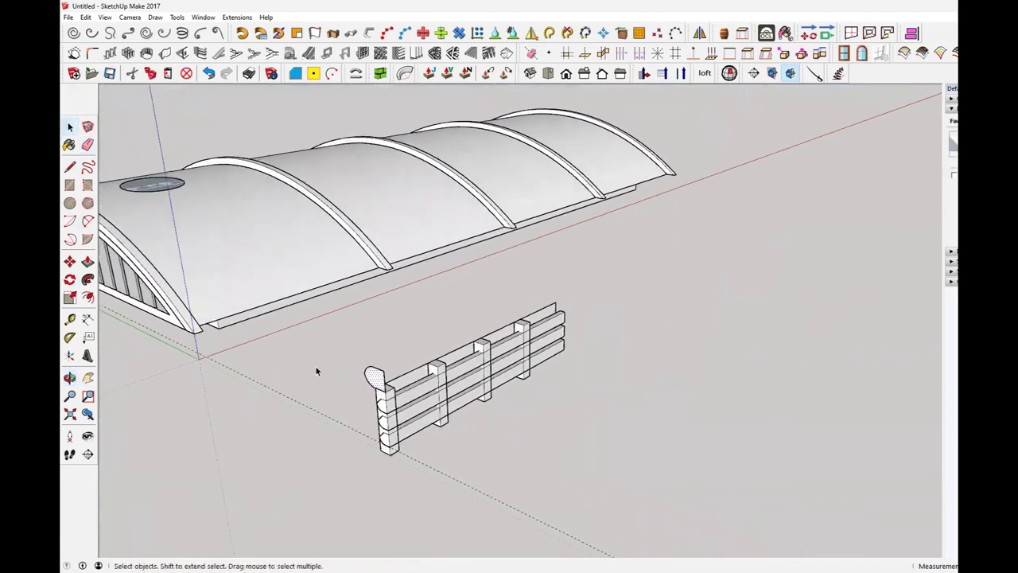
pyautogui.click(87, 262)
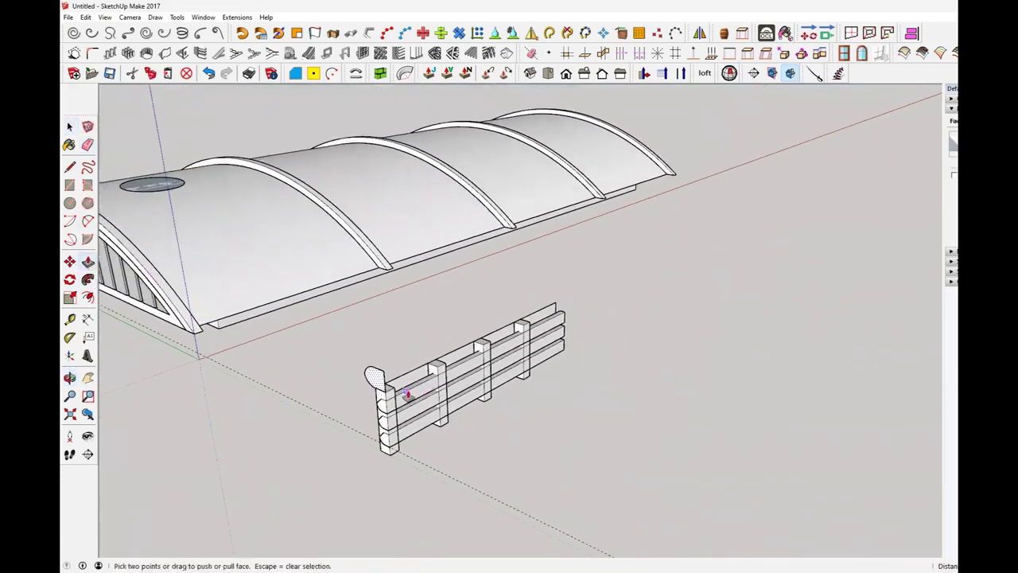
pyautogui.moveTo(396, 378); pyautogui.dragTo(398, 425, button='middle')
pyautogui.hotkey('ctrl', 'z')
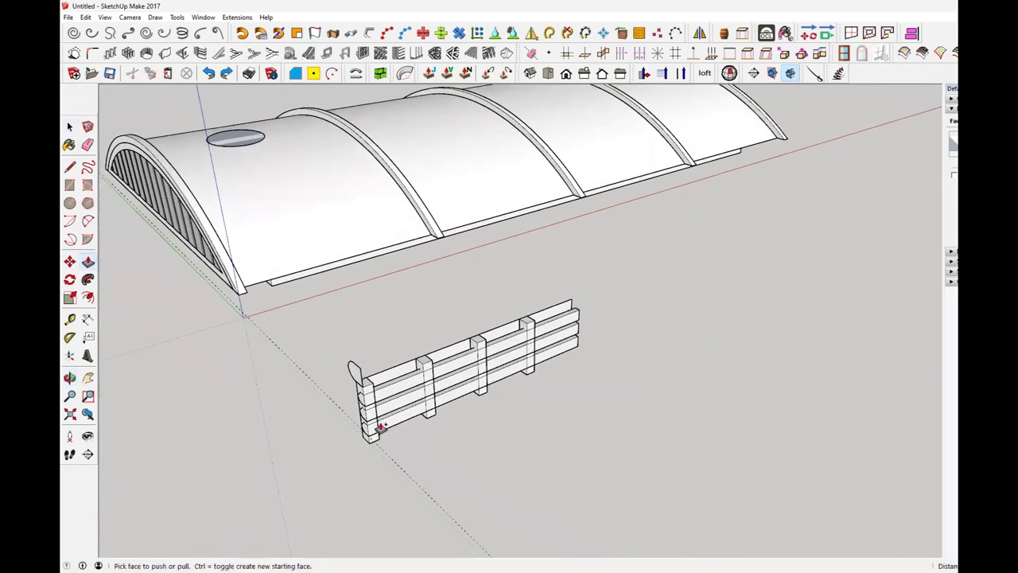
pyautogui.click(350, 371)
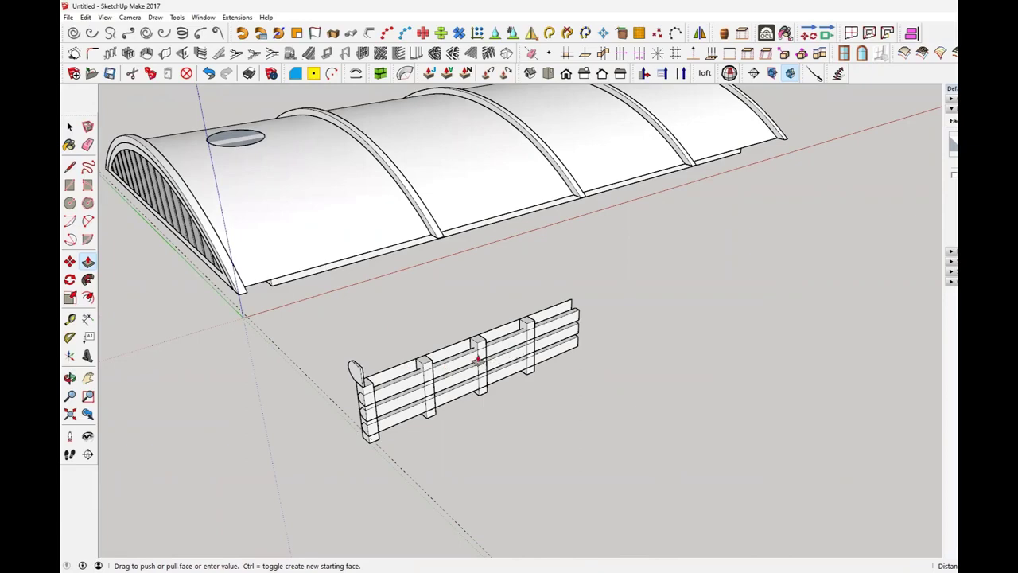
pyautogui.moveTo(478, 360); pyautogui.dragTo(575, 357, button='middle')
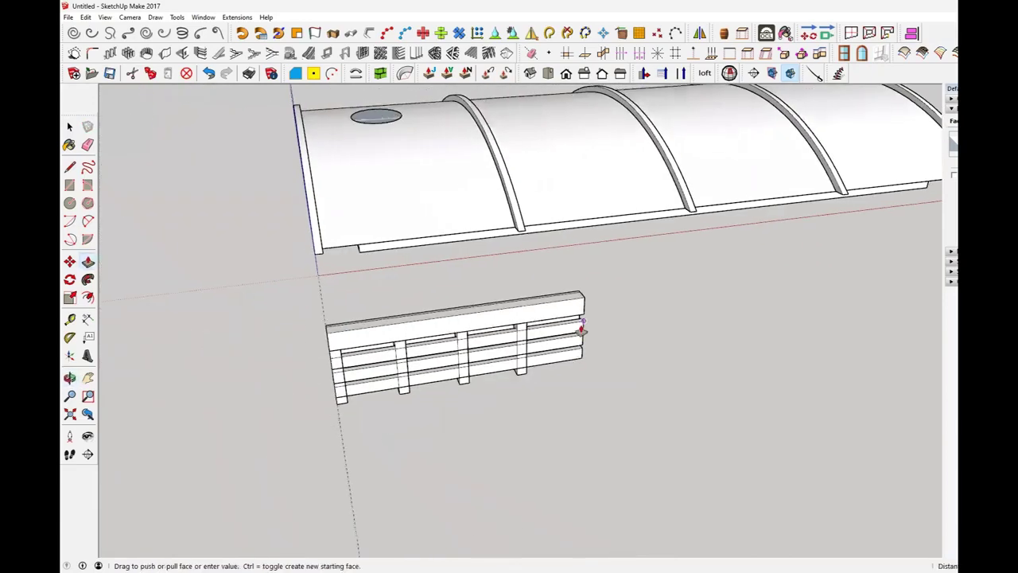
pyautogui.click(582, 328)
pyautogui.moveTo(494, 395); pyautogui.dragTo(718, 373, button='middle')
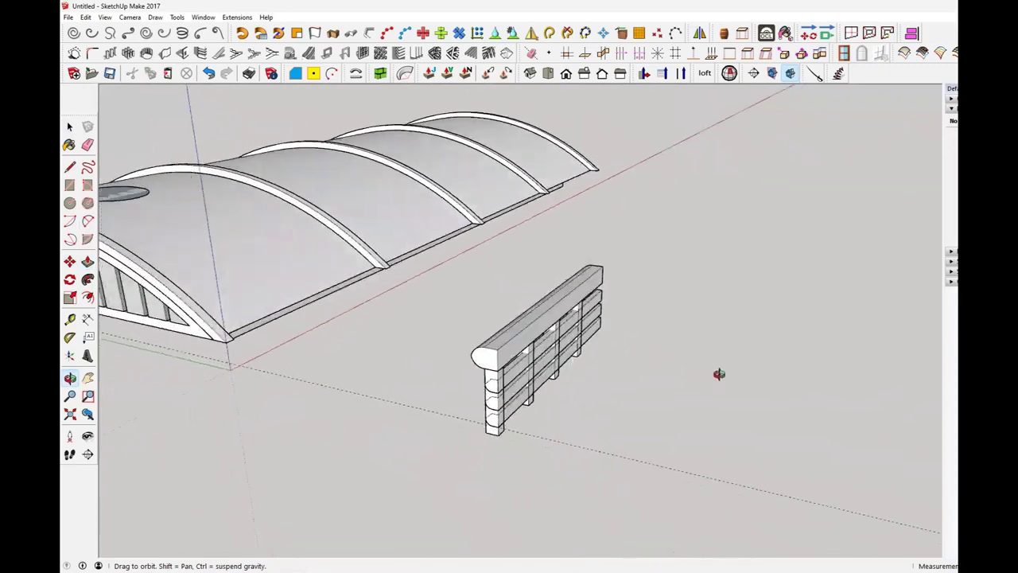
# Delete the flat backing panel group behind the posts and rails
pyautogui.scroll(4, 540, 395)
pyautogui.press('space')
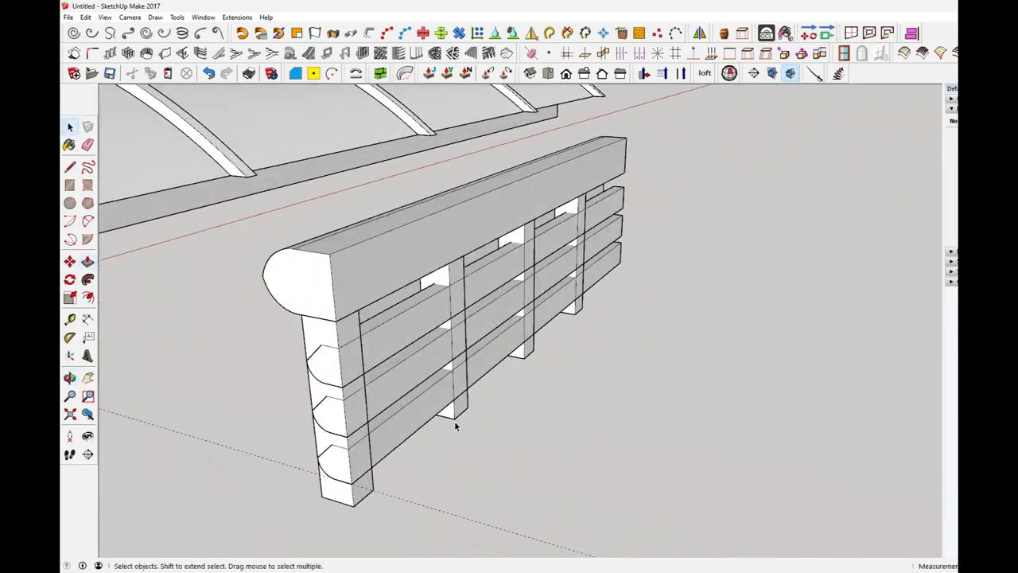
pyautogui.moveTo(456, 428); pyautogui.dragTo(721, 329, button='middle')
pyautogui.click(715, 319)
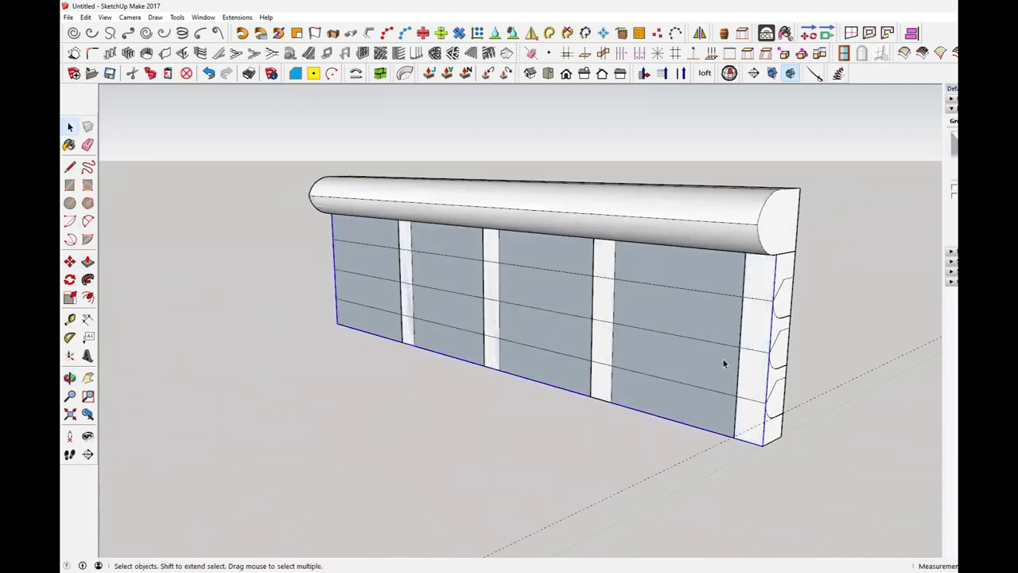
pyautogui.press('Delete')
pyautogui.moveTo(849, 413); pyautogui.dragTo(485, 406, button='middle')
pyautogui.press('space')
pyautogui.moveTo(312, 518); pyautogui.dragTo(218, 257, button='middle')
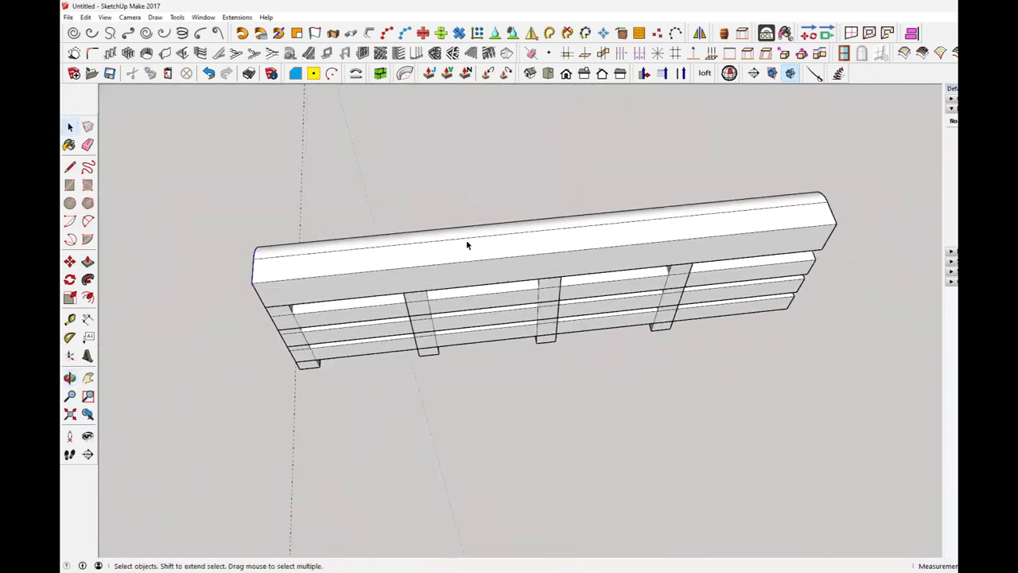
pyautogui.moveTo(162, 153); pyautogui.dragTo(899, 432)
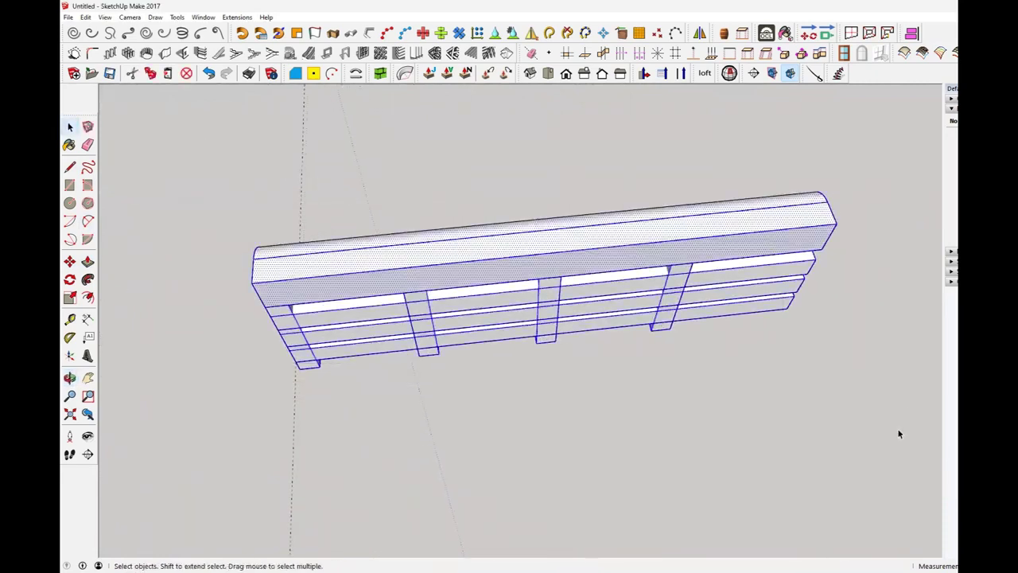
pyautogui.rightClick(602, 252)
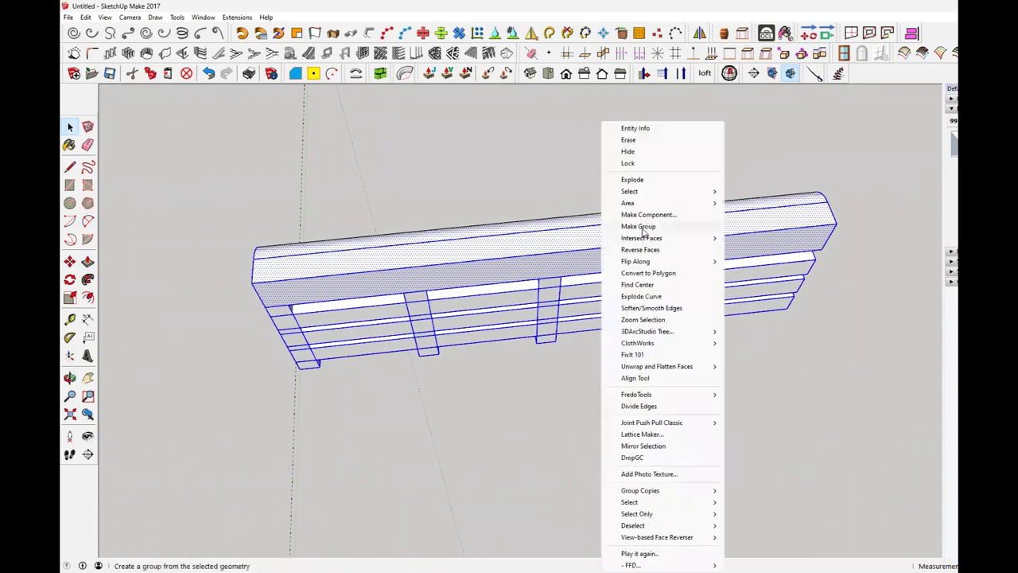
pyautogui.click(609, 273)
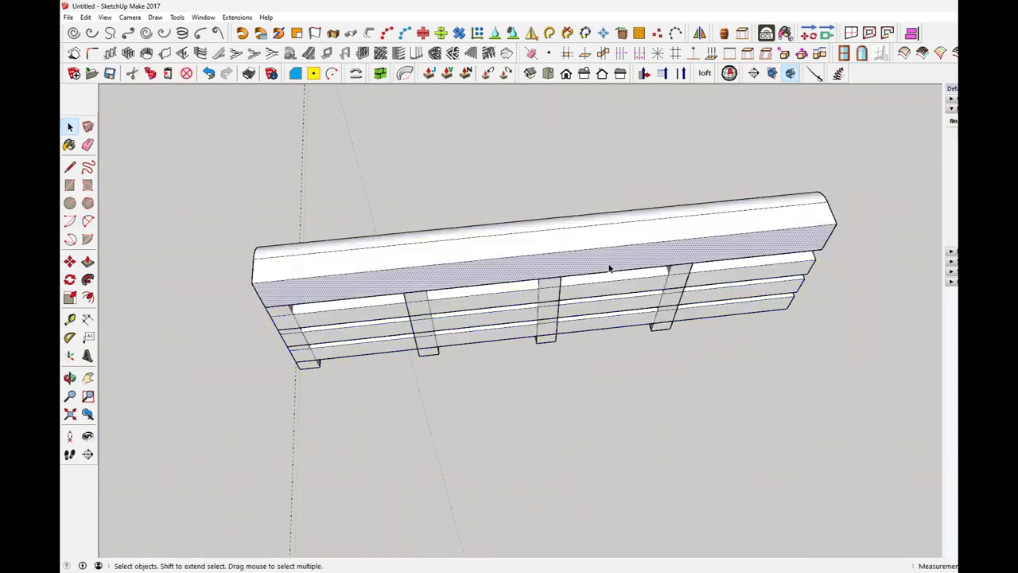
# Group all geometry of the rounded top profile, and combine it with the posts and rails in one overall group
pyautogui.tripleClick(610, 267)
pyautogui.rightClick(609, 267)
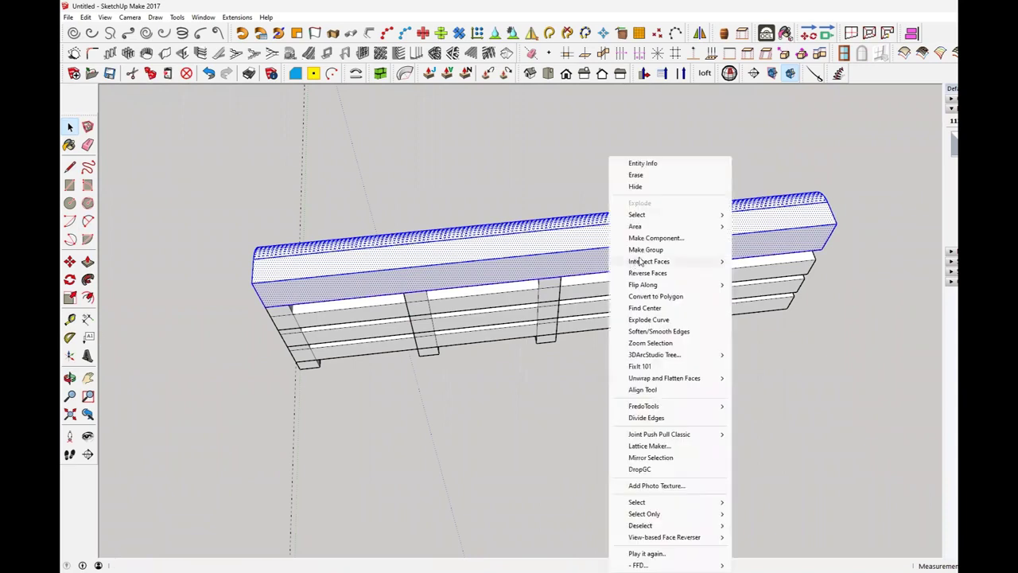
pyautogui.click(645, 255)
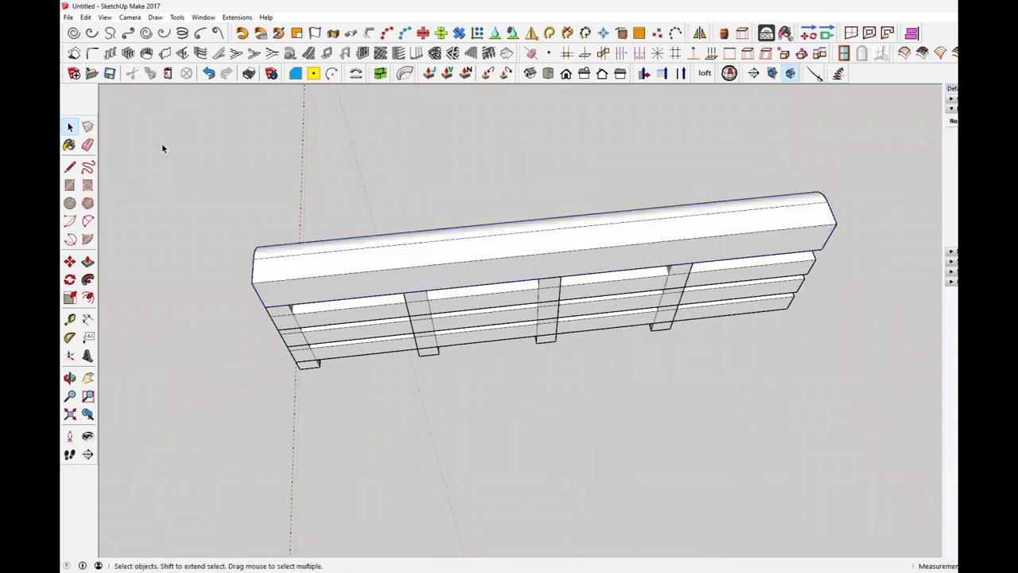
pyautogui.moveTo(162, 143); pyautogui.dragTo(866, 416)
pyautogui.rightClick(641, 263)
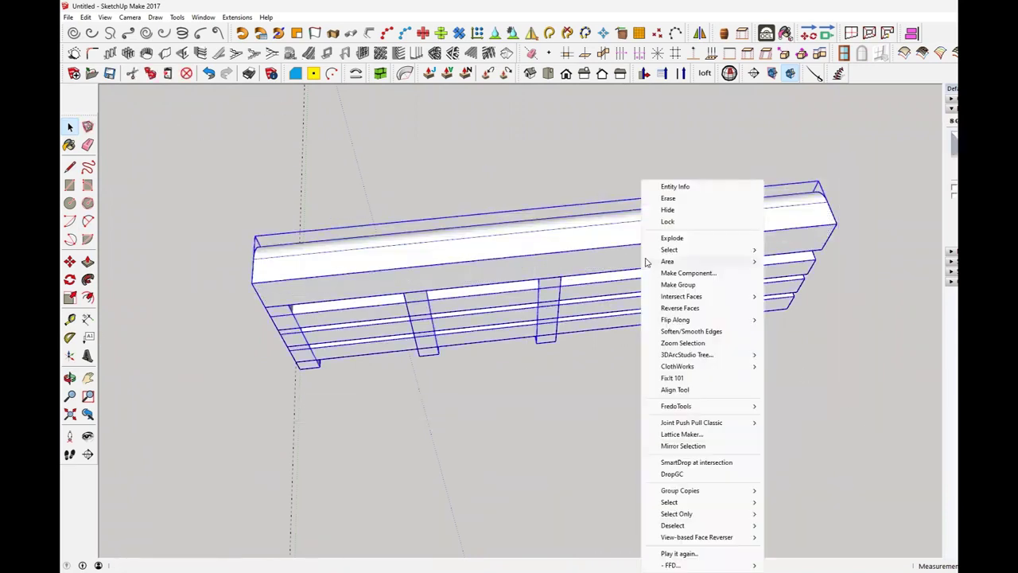
pyautogui.click(690, 284)
# Bend the complete wall group by 360 degrees into a closed ring, with the rounded profile facing outward
pyautogui.moveTo(691, 287); pyautogui.dragTo(720, 191, button='middle')
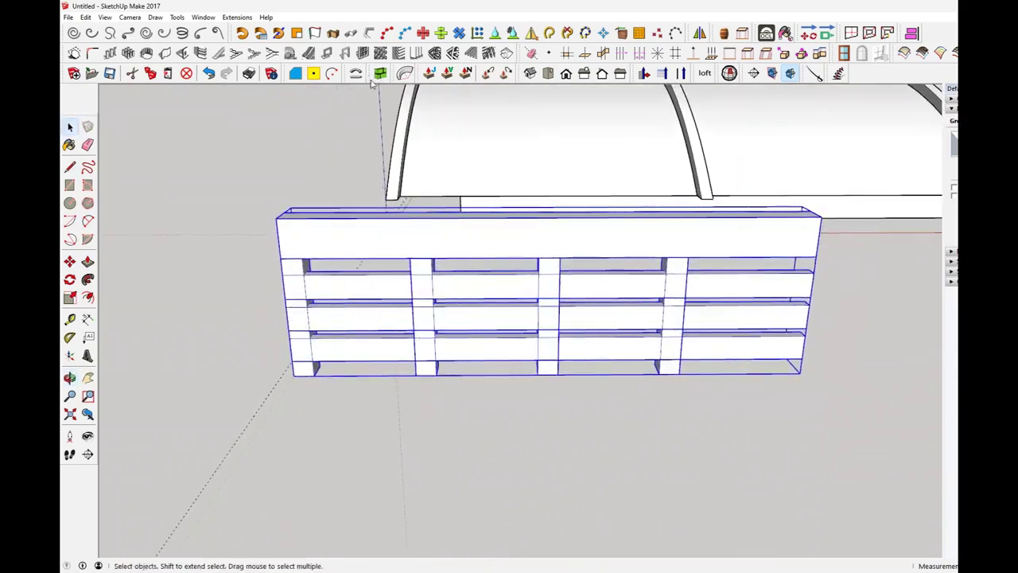
pyautogui.click(405, 74)
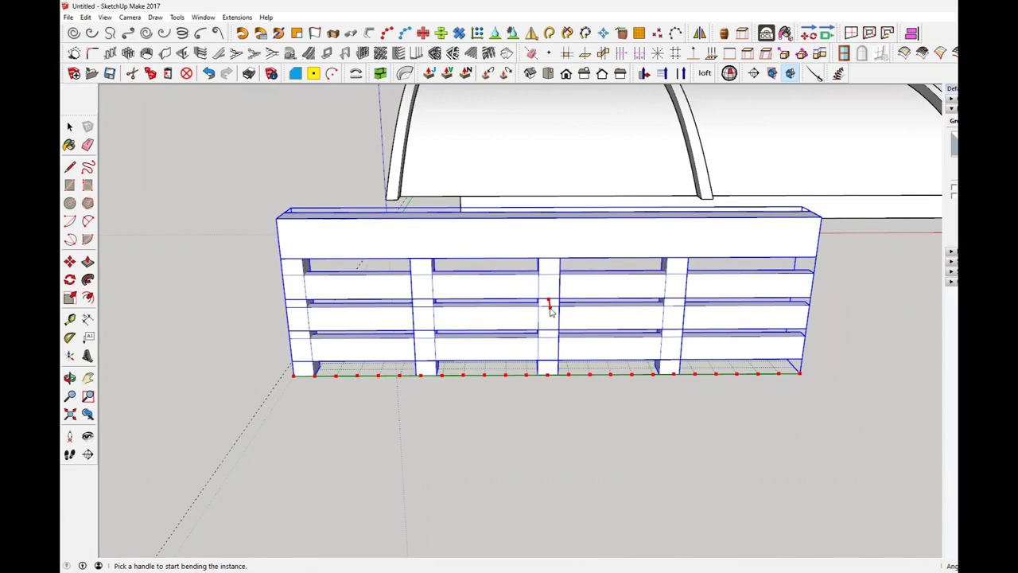
pyautogui.moveTo(549, 311); pyautogui.dragTo(559, 342, button='middle')
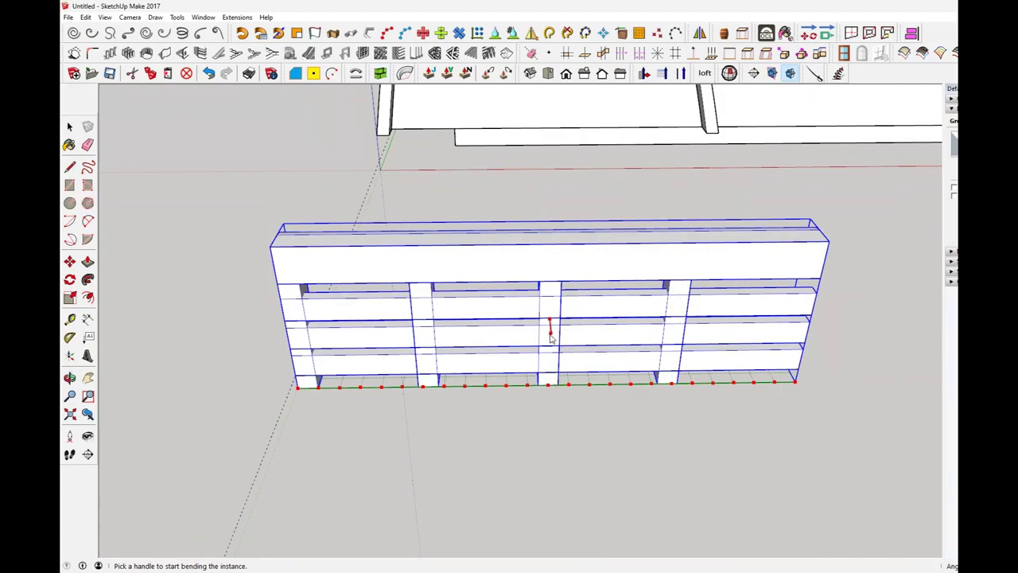
pyautogui.moveTo(551, 337); pyautogui.dragTo(562, 458)
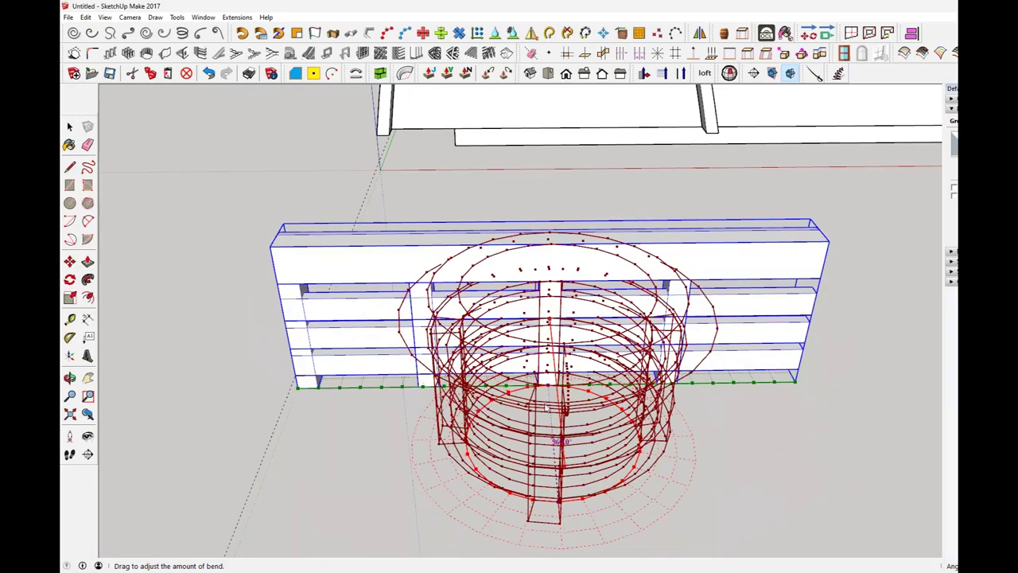
pyautogui.moveTo(547, 408)
pyautogui.mouseDown()
pyautogui.moveTo(537, 399)
pyautogui.moveTo(546, 398)
pyautogui.mouseUp()
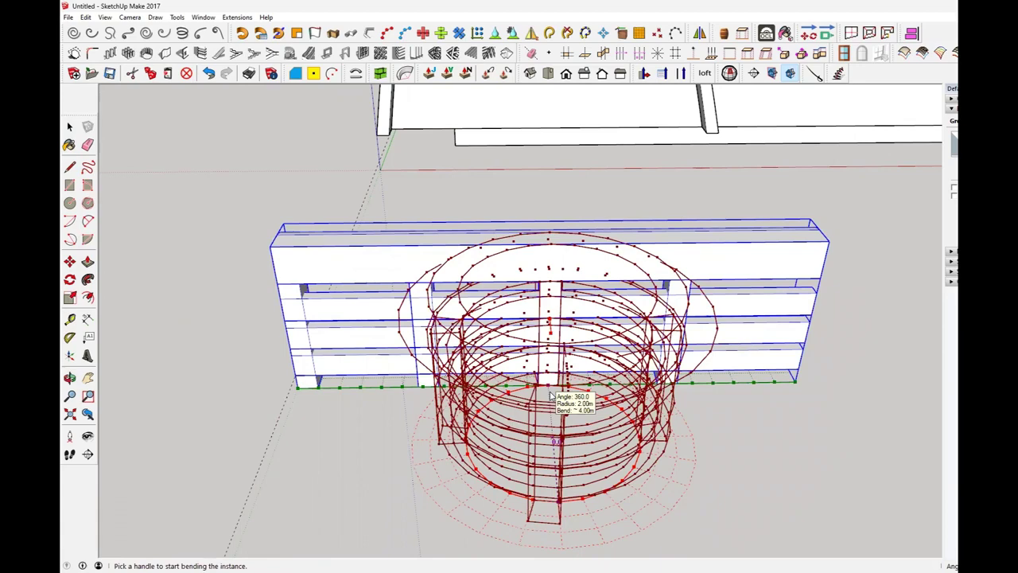
pyautogui.press('Return')
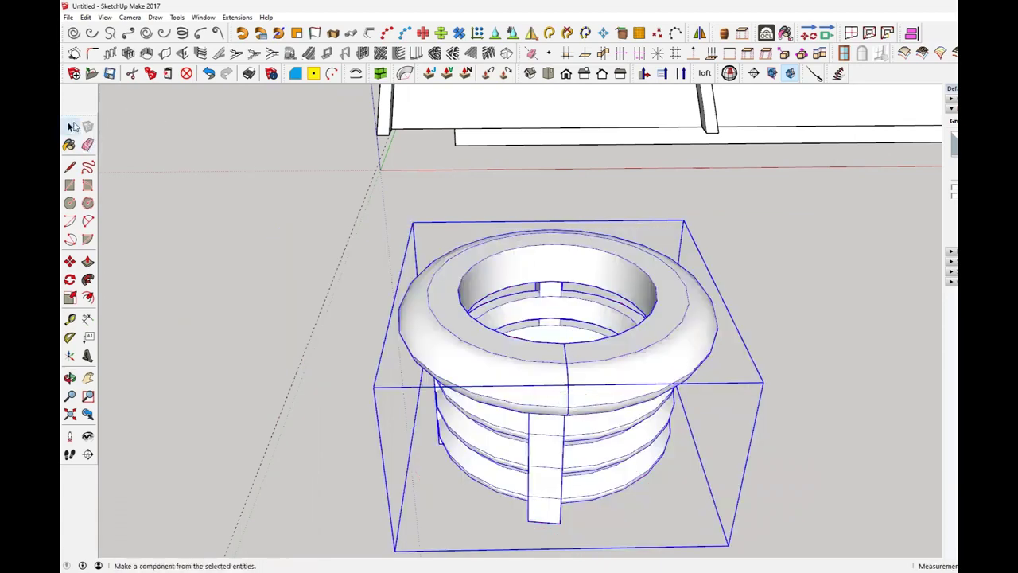
# Open the bent wall group and its nested top ring, and copy the ring's flat upper face
pyautogui.click(253, 331)
pyautogui.moveTo(253, 332); pyautogui.dragTo(626, 466, button='middle')
pyautogui.scroll(2, 645, 377)
pyautogui.scroll(1, 673, 433)
pyautogui.moveTo(737, 403); pyautogui.dragTo(693, 334, button='middle')
pyautogui.click(777, 368)
pyautogui.doubleClick(693, 334)
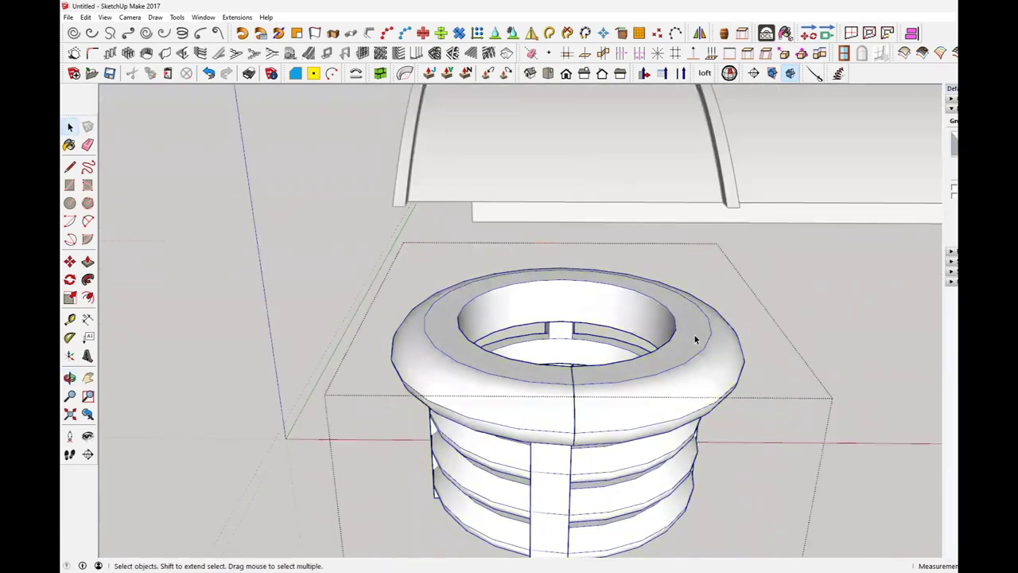
pyautogui.click(694, 336)
pyautogui.doubleClick(694, 340)
pyautogui.click(694, 340)
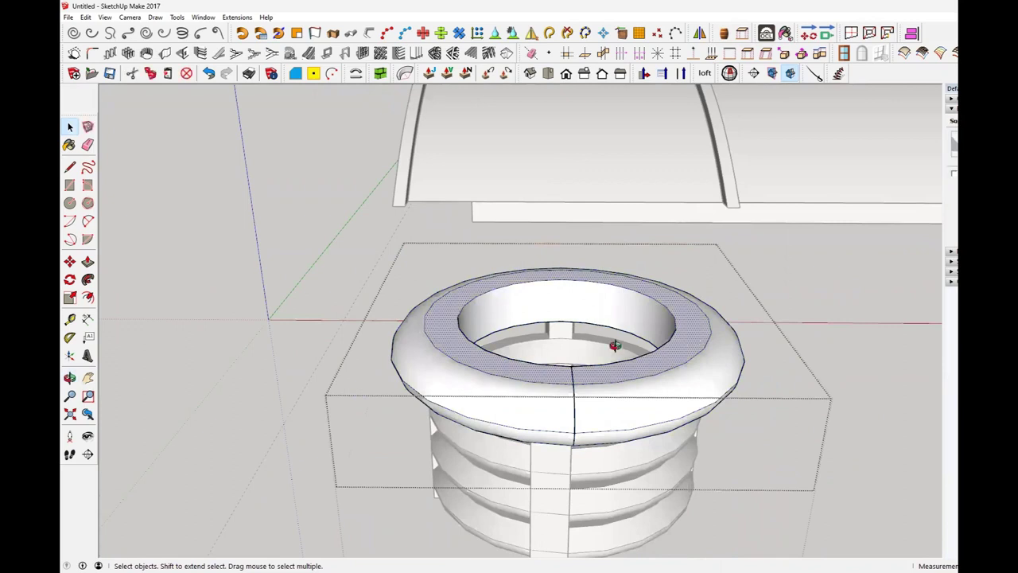
pyautogui.moveTo(615, 344); pyautogui.dragTo(605, 342, button='middle')
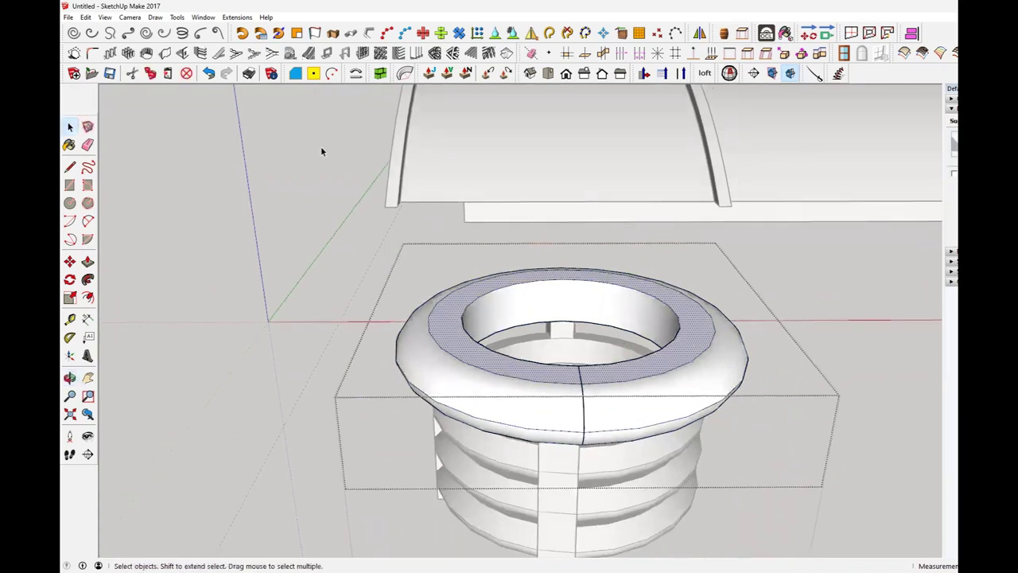
# Close both groups and paste the copied ring face in place on top of the round wall
pyautogui.click(181, 286)
pyautogui.click(182, 287)
pyautogui.moveTo(446, 342); pyautogui.dragTo(436, 351, button='middle')
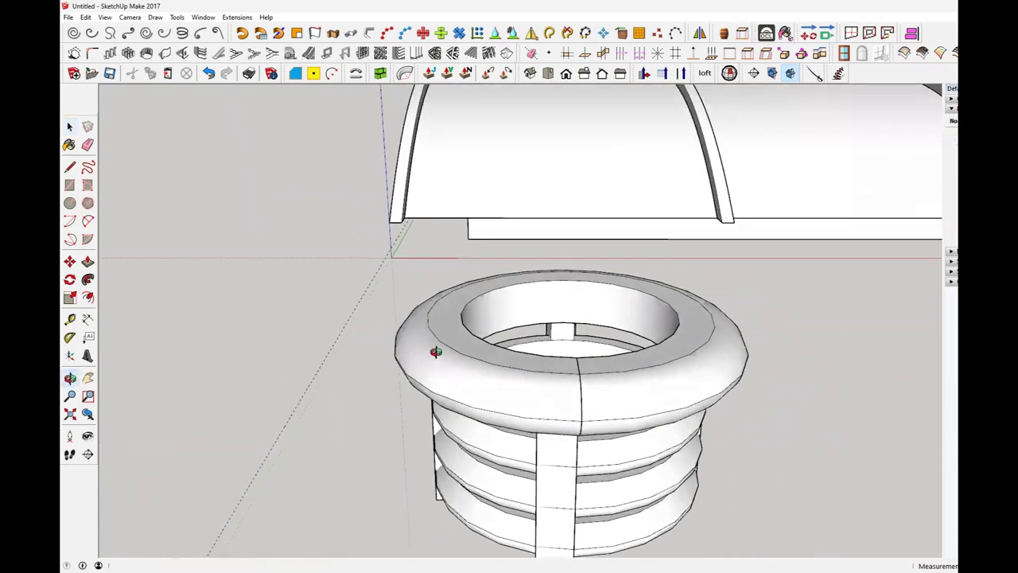
pyautogui.click(88, 17)
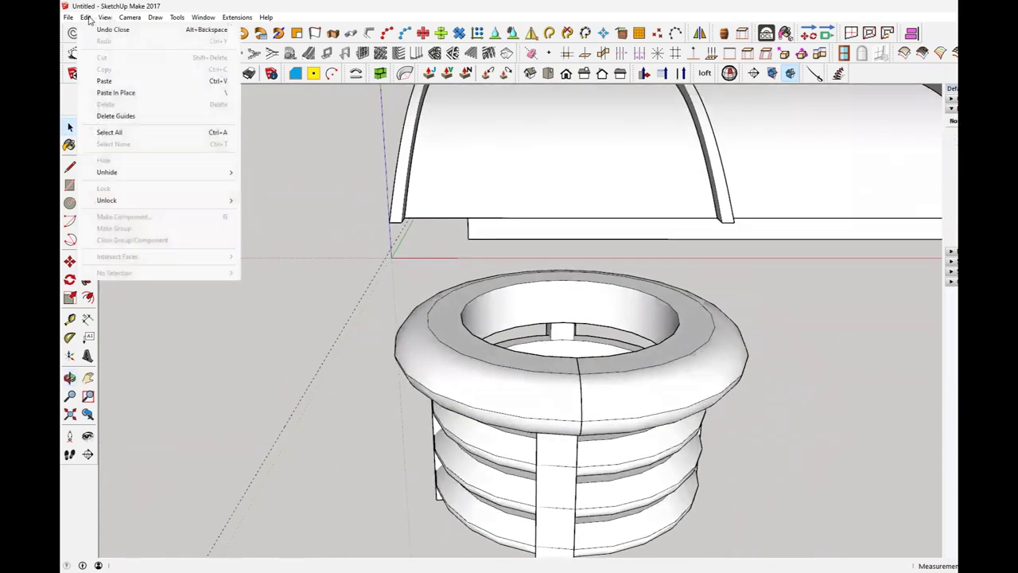
pyautogui.click(111, 75)
pyautogui.moveTo(617, 348); pyautogui.dragTo(664, 386, button='middle')
pyautogui.click(830, 413)
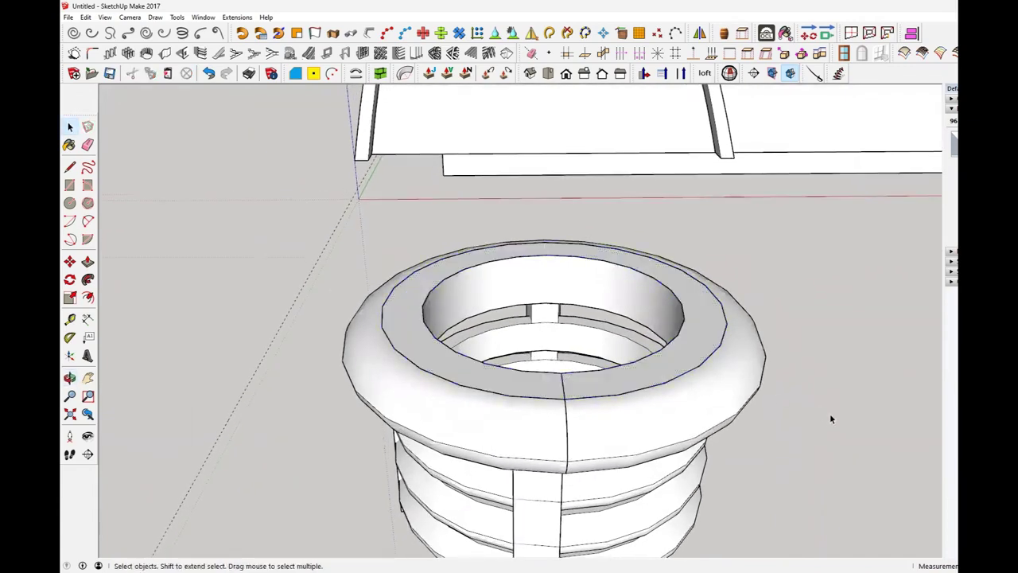
# Trace one inner edge segment of the pasted ring face with the Line tool to fill its opening with a face
pyautogui.click(702, 366)
pyautogui.click(675, 347)
pyautogui.moveTo(682, 358)
pyautogui.mouseDown(button='middle')
pyautogui.moveTo(669, 387)
pyautogui.moveTo(682, 323)
pyautogui.moveTo(668, 382)
pyautogui.mouseUp(button='middle')
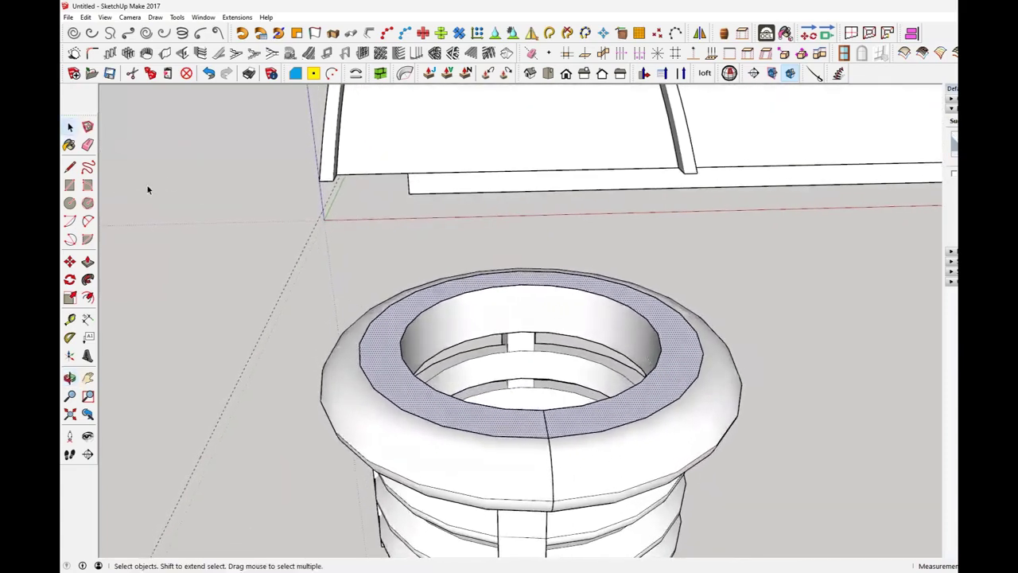
pyautogui.click(69, 167)
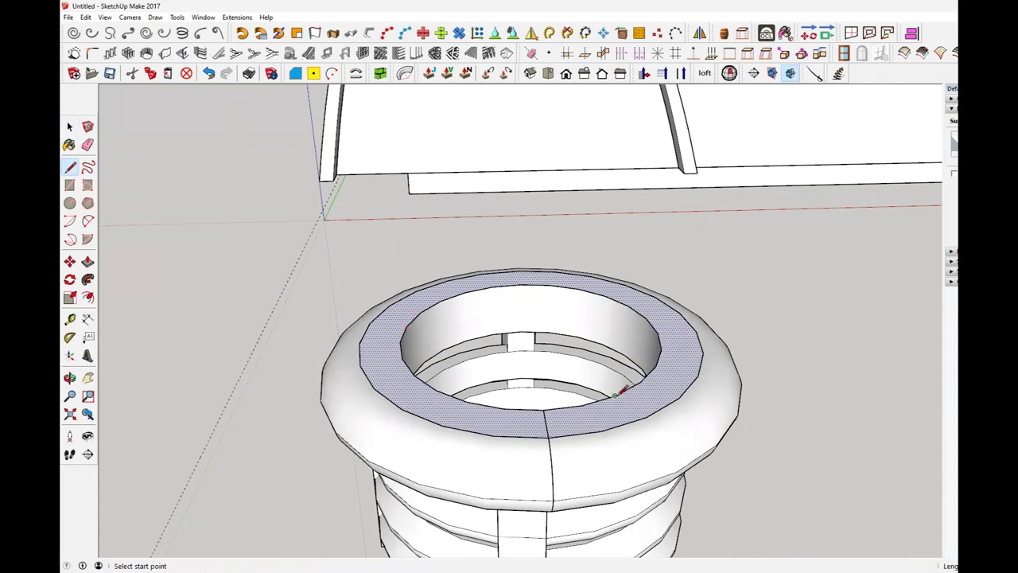
pyautogui.click(617, 394)
pyautogui.click(642, 377)
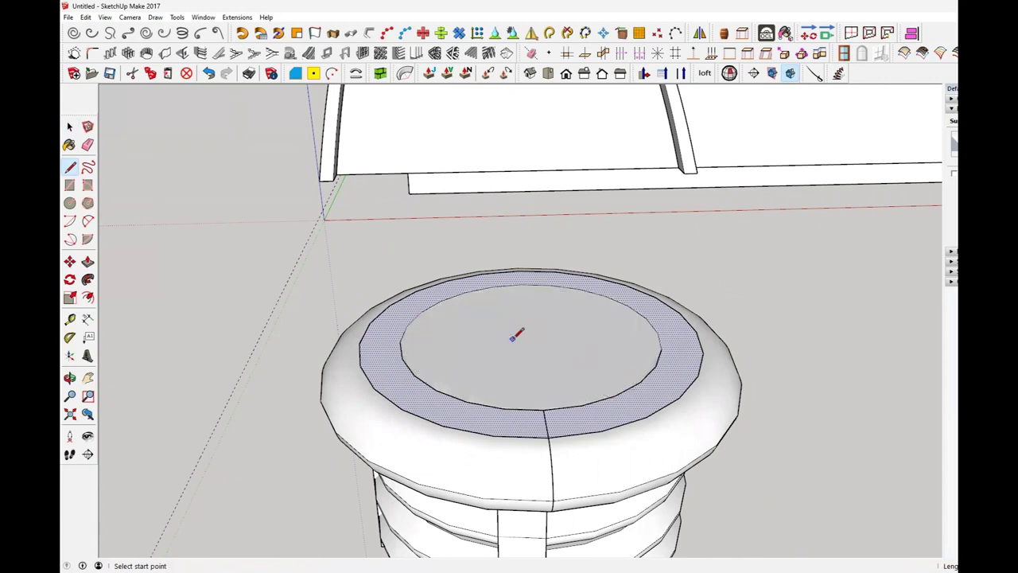
# Add a centre point to the new circular face inside the ring
pyautogui.click(70, 127)
pyautogui.click(515, 364)
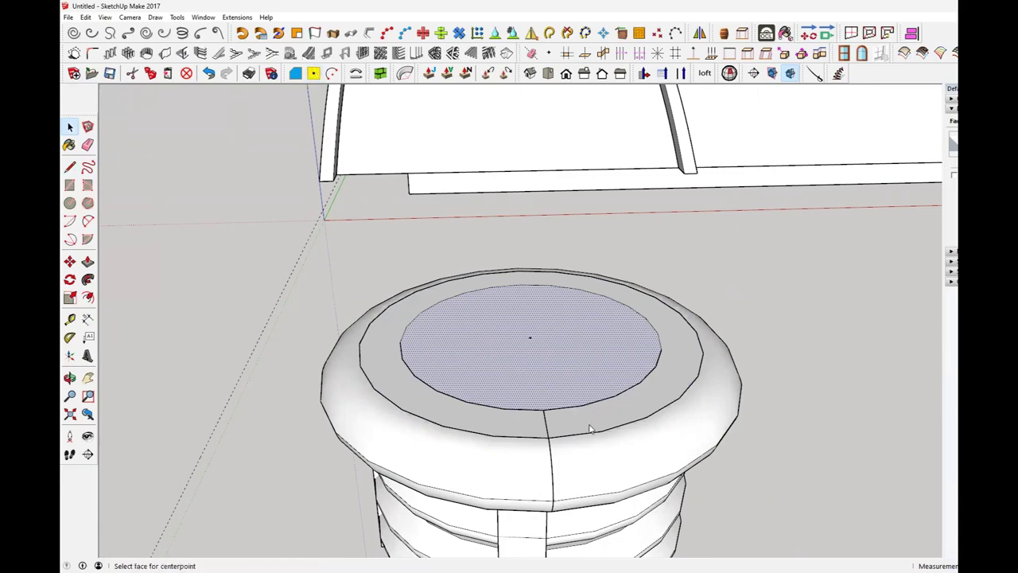
pyautogui.moveTo(591, 429); pyautogui.dragTo(577, 299, button='middle')
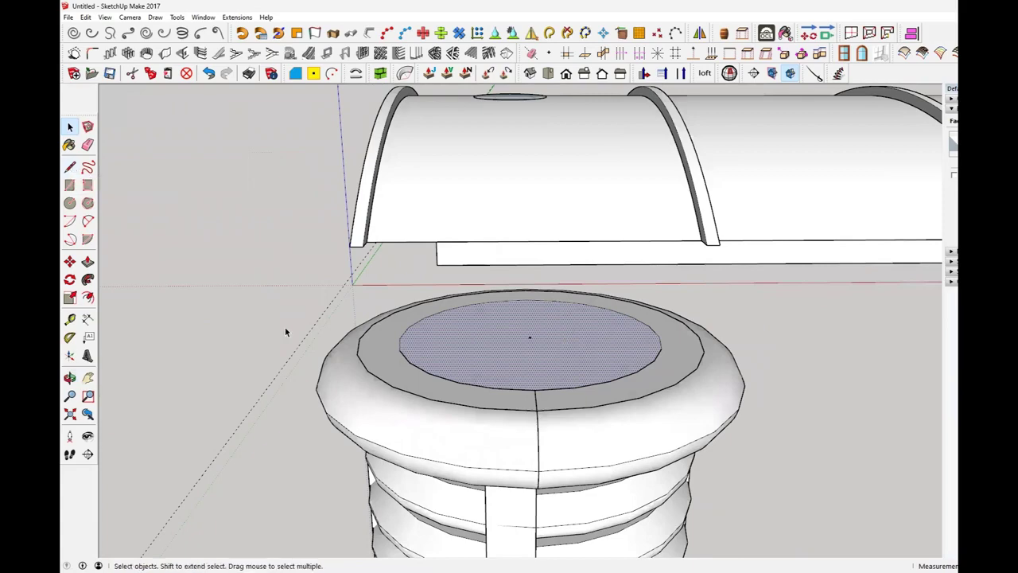
pyautogui.keyDown('shift'); pyautogui.click(455, 385); pyautogui.keyUp('shift')
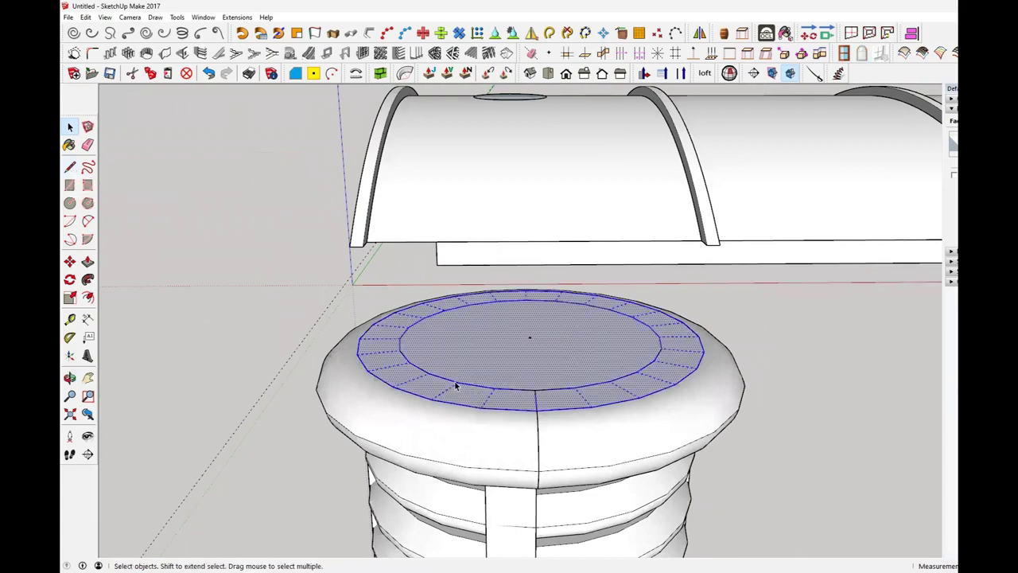
pyautogui.moveTo(485, 371); pyautogui.dragTo(482, 417, button='middle')
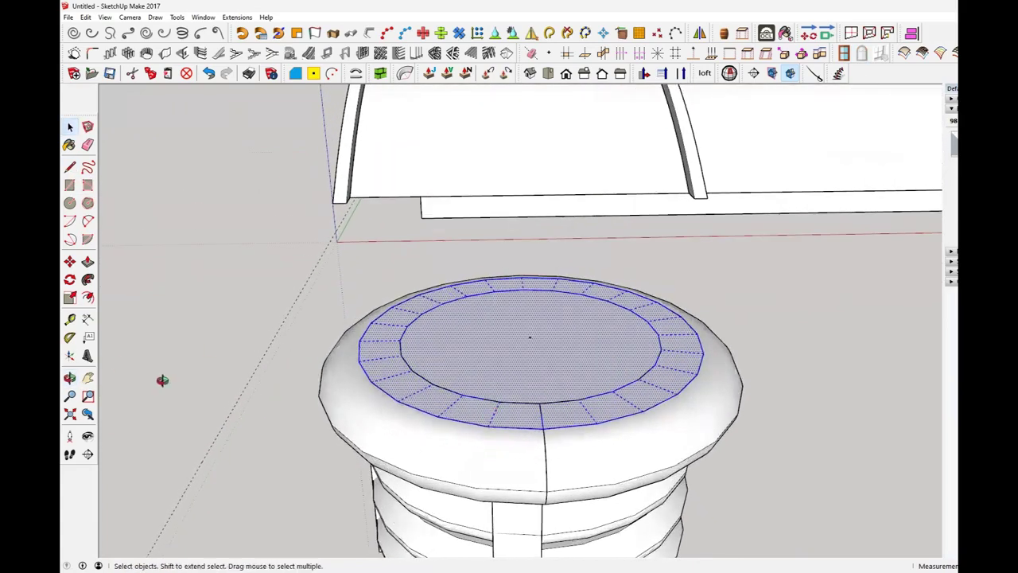
pyautogui.click(161, 380)
pyautogui.click(490, 381)
pyautogui.click(220, 386)
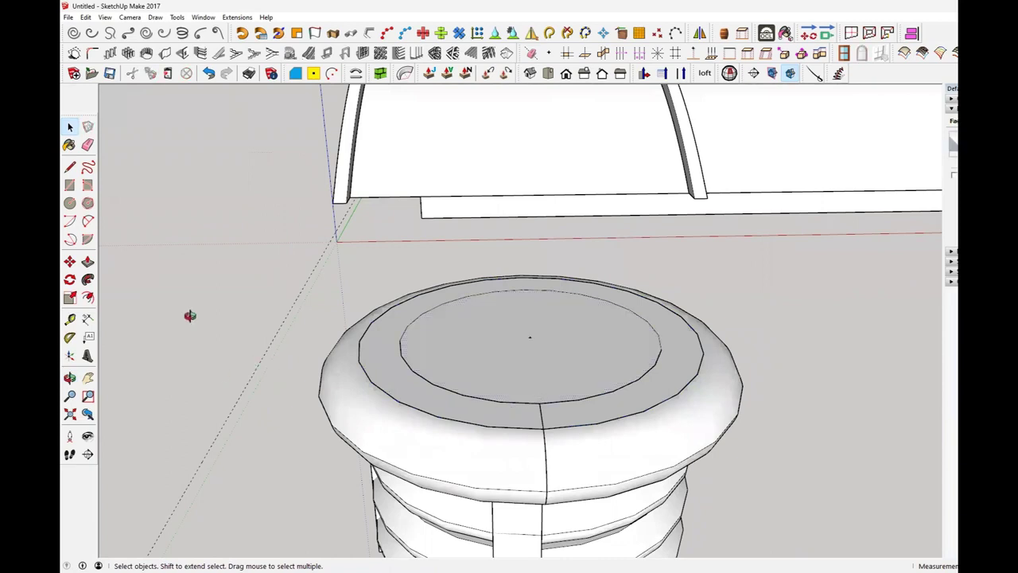
# Draw a vertical line upward from the centre point of the circular face inside the ring
pyautogui.click(70, 167)
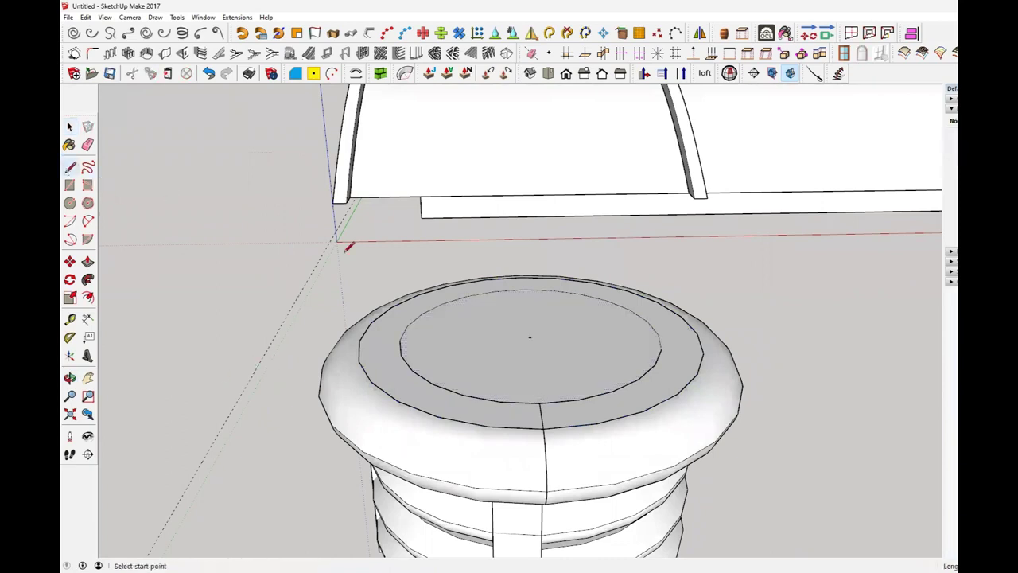
pyautogui.click(530, 336)
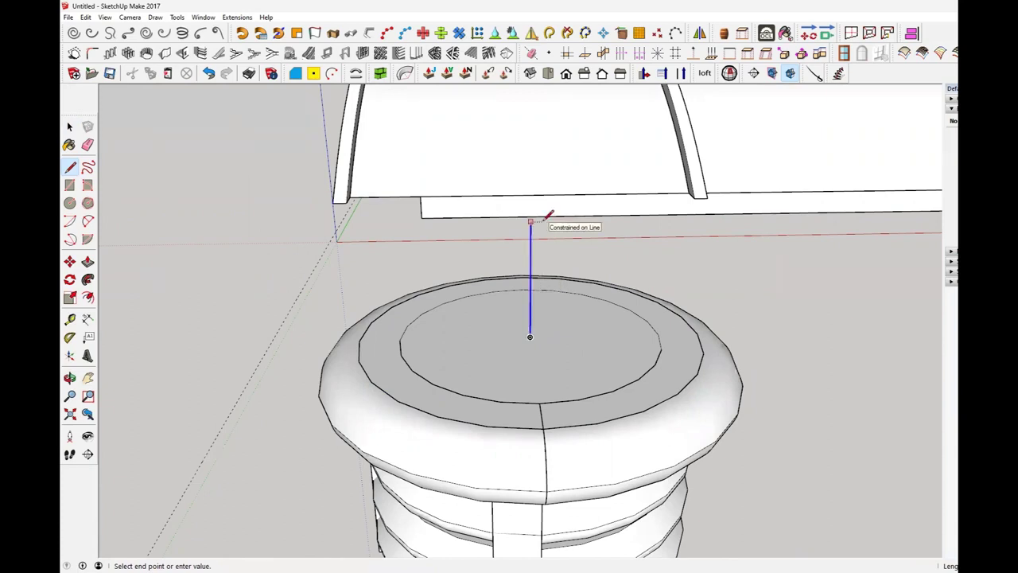
pyautogui.press('Return')
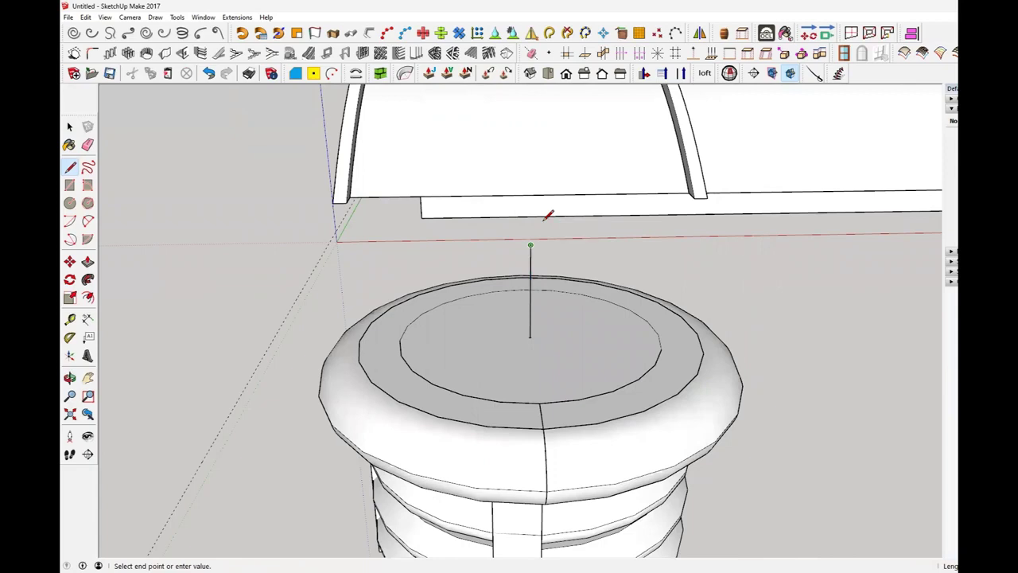
pyautogui.press('space')
pyautogui.moveTo(652, 259); pyautogui.dragTo(632, 280, button='middle')
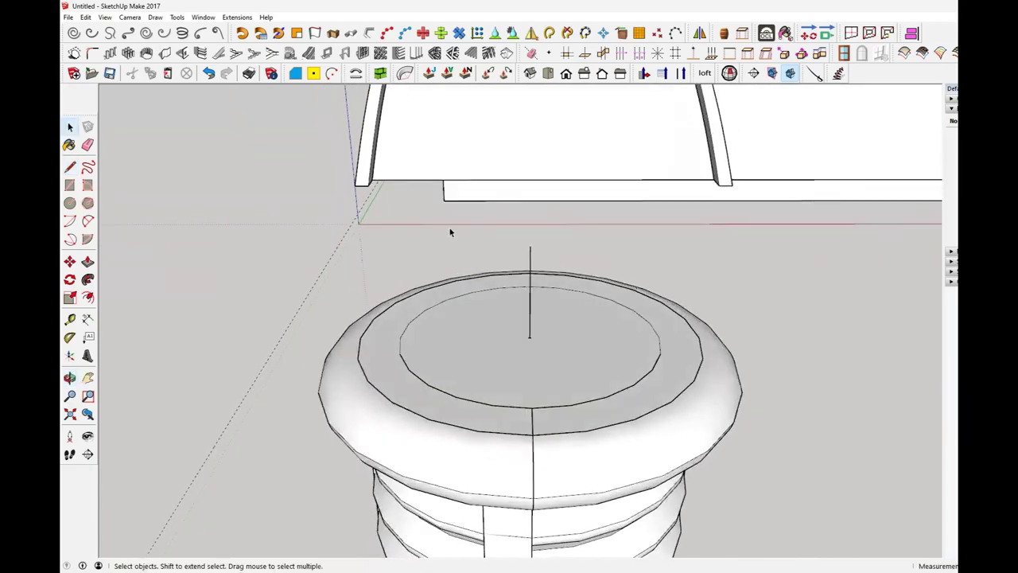
pyautogui.click(86, 220)
pyautogui.click(86, 220)
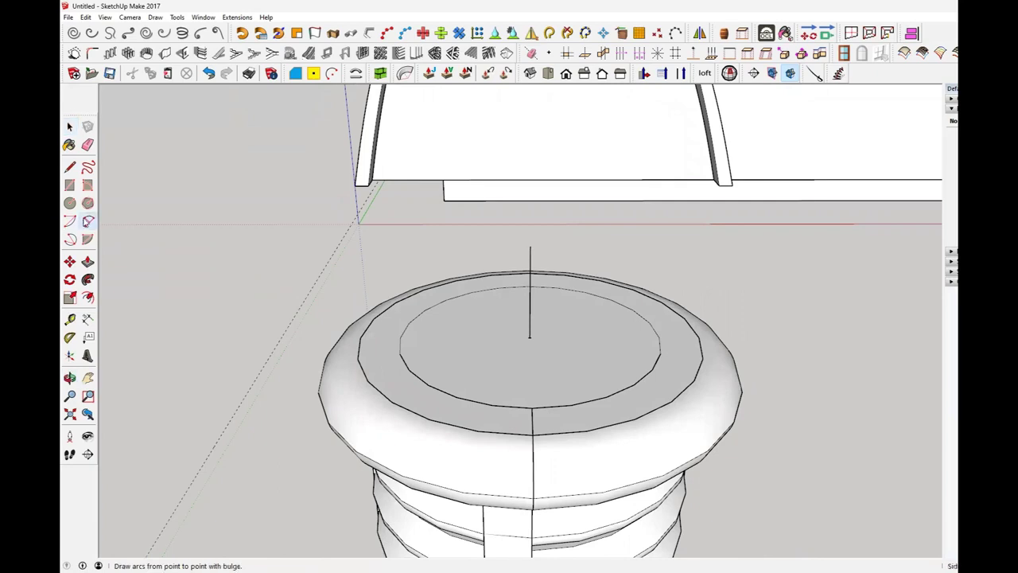
pyautogui.click(530, 245)
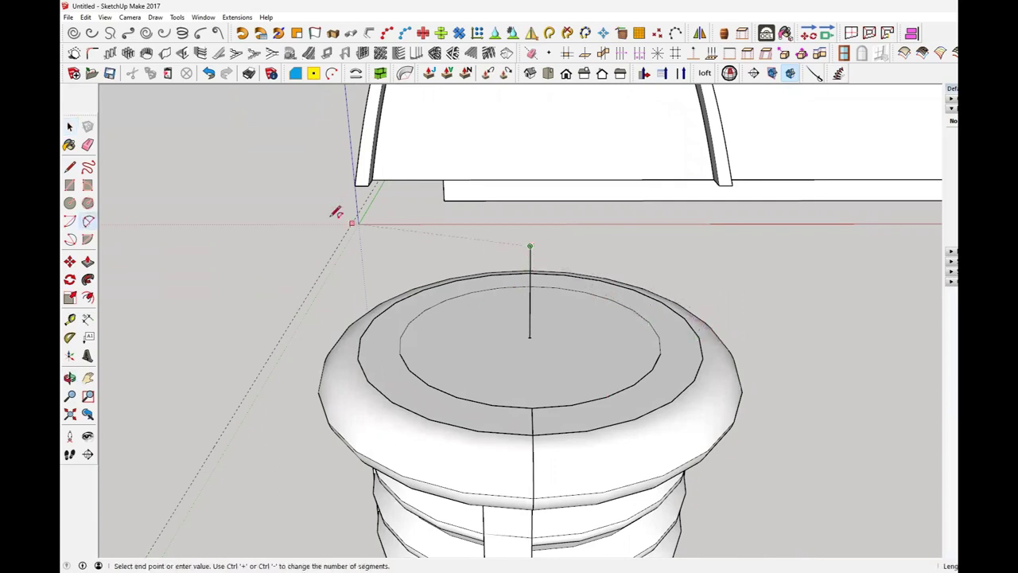
pyautogui.click(70, 126)
# Draw a line along the red axis from the centre point to the outer edge of the pasted ring face
pyautogui.click(72, 168)
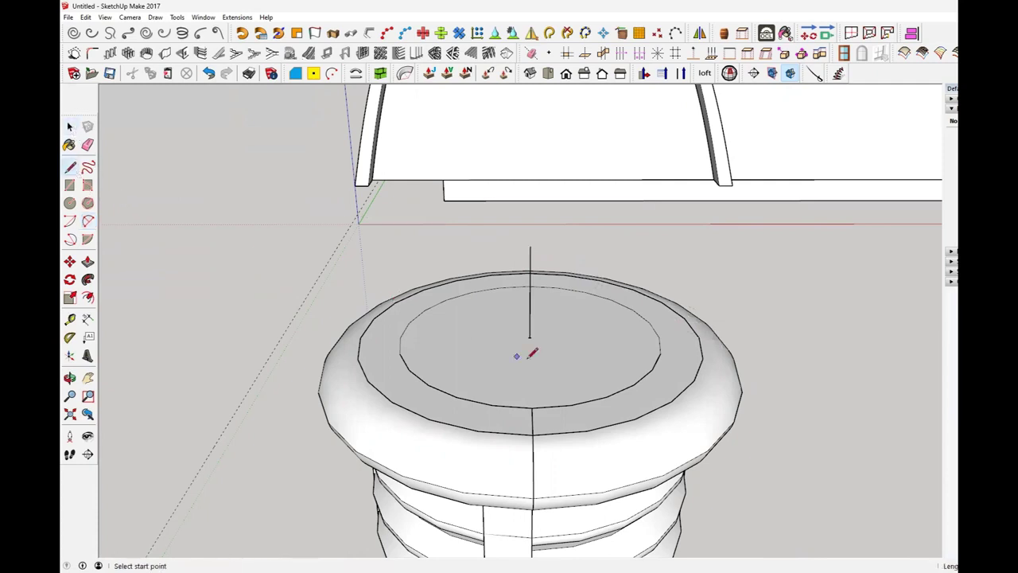
pyautogui.click(530, 337)
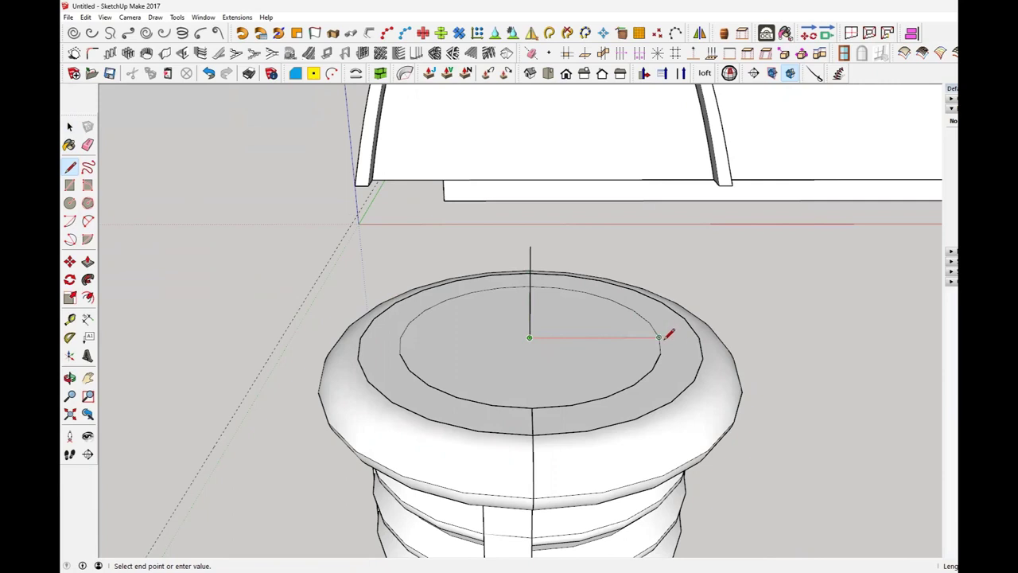
pyautogui.moveTo(667, 334)
pyautogui.mouseDown(button='middle')
pyautogui.moveTo(686, 451)
pyautogui.moveTo(673, 315)
pyautogui.mouseUp(button='middle')
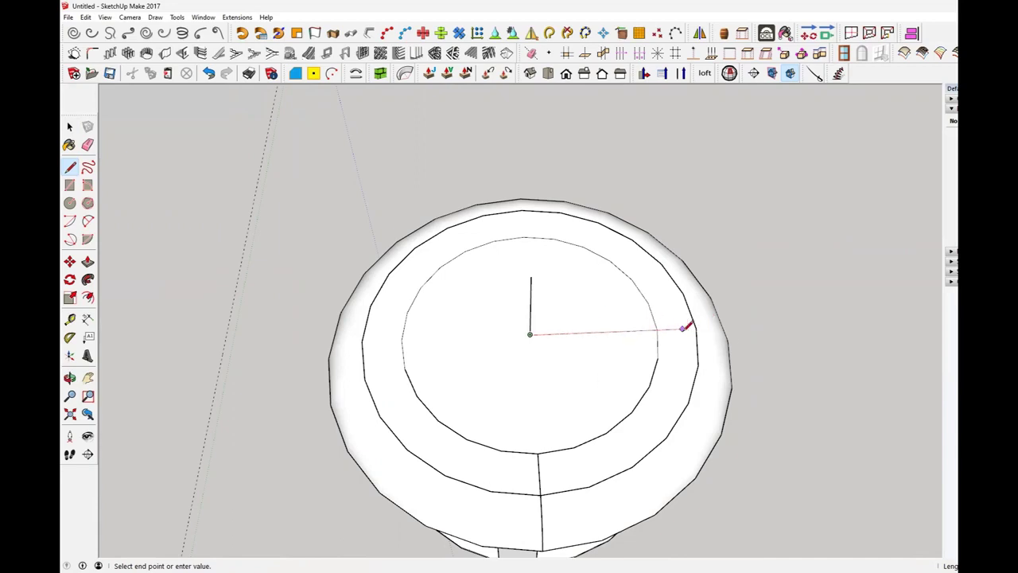
pyautogui.click(697, 327)
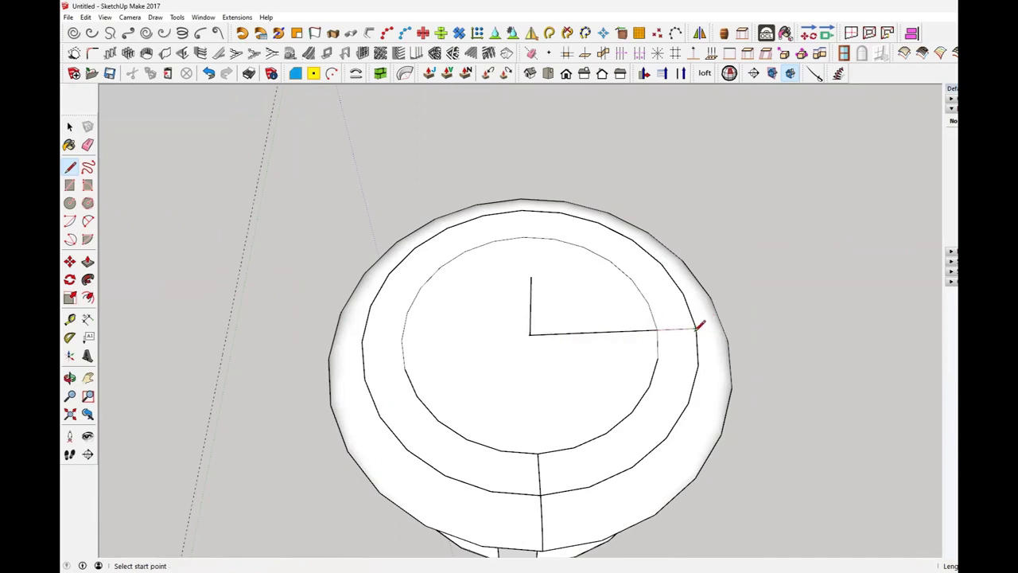
# Draw an outward-bulging 2-point arc from the top of the vertical line to the outer end of the horizontal line, closing the roof profile
pyautogui.moveTo(730, 389); pyautogui.dragTo(724, 234, button='middle')
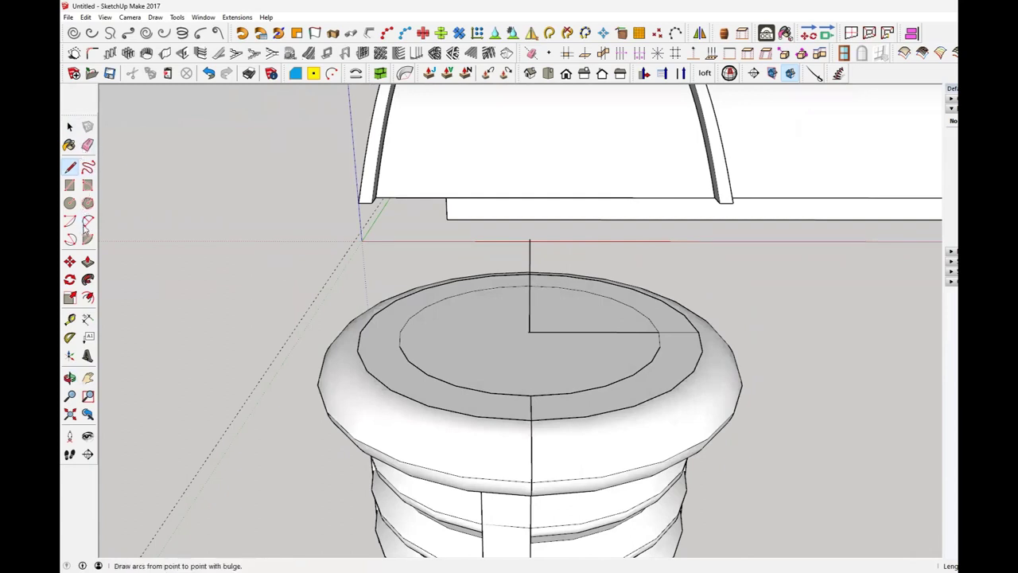
pyautogui.click(87, 223)
pyautogui.click(529, 239)
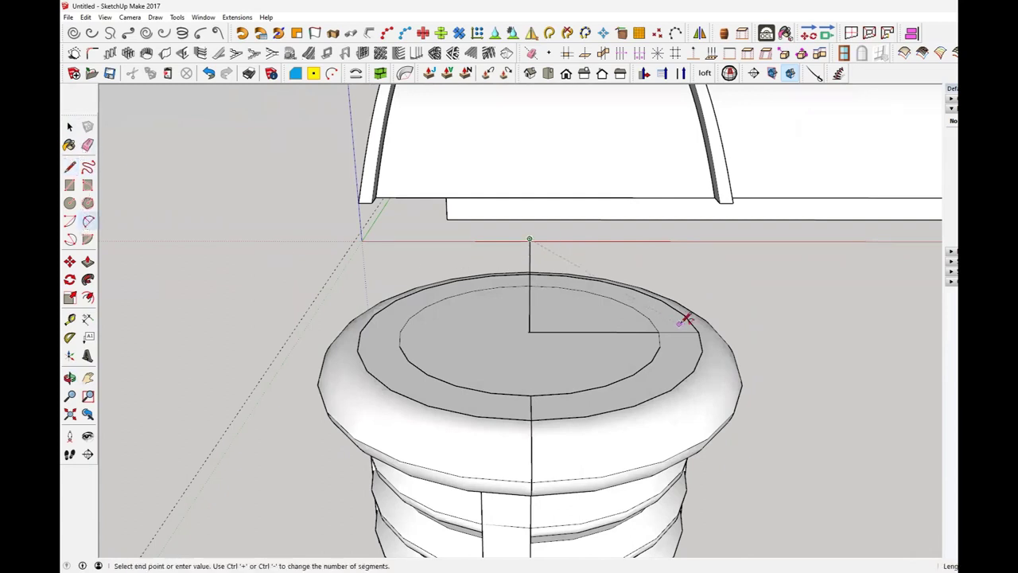
pyautogui.click(697, 328)
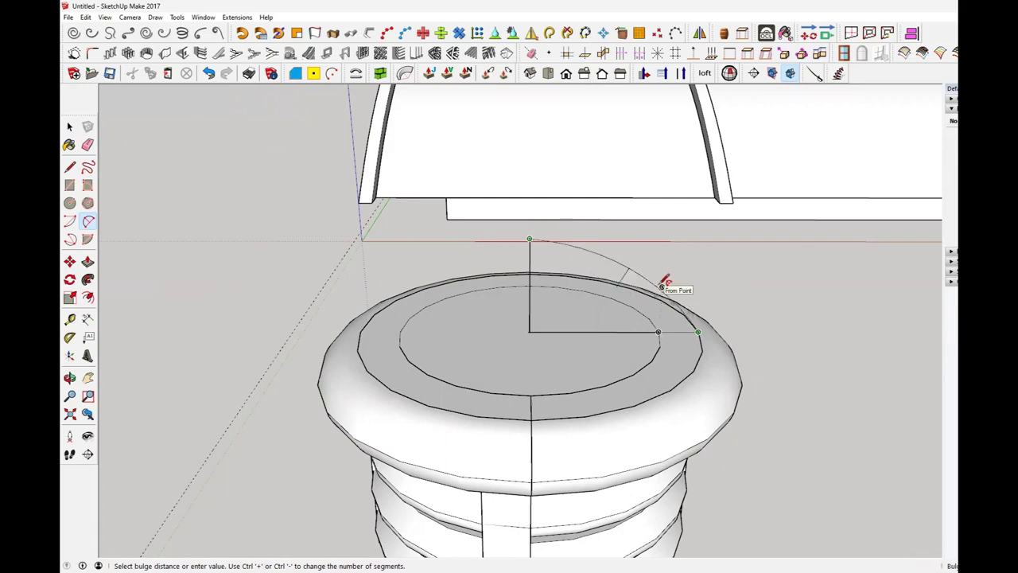
pyautogui.click(662, 284)
# Reverse the curved roof profile face so its front side is outward
pyautogui.moveTo(730, 296); pyautogui.dragTo(739, 334, button='middle')
pyautogui.press('space')
pyautogui.click(574, 304)
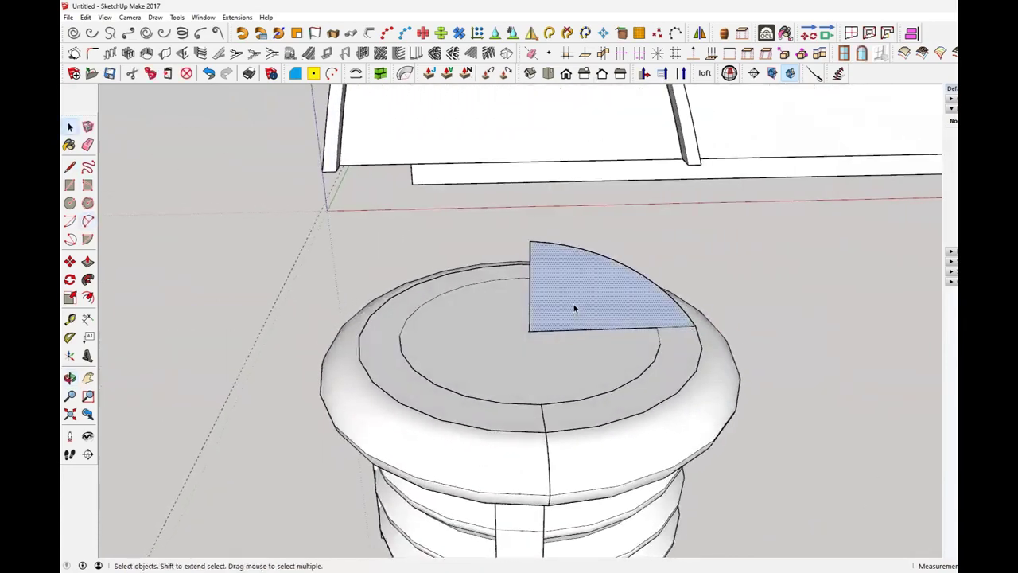
pyautogui.rightClick(575, 309)
pyautogui.click(605, 306)
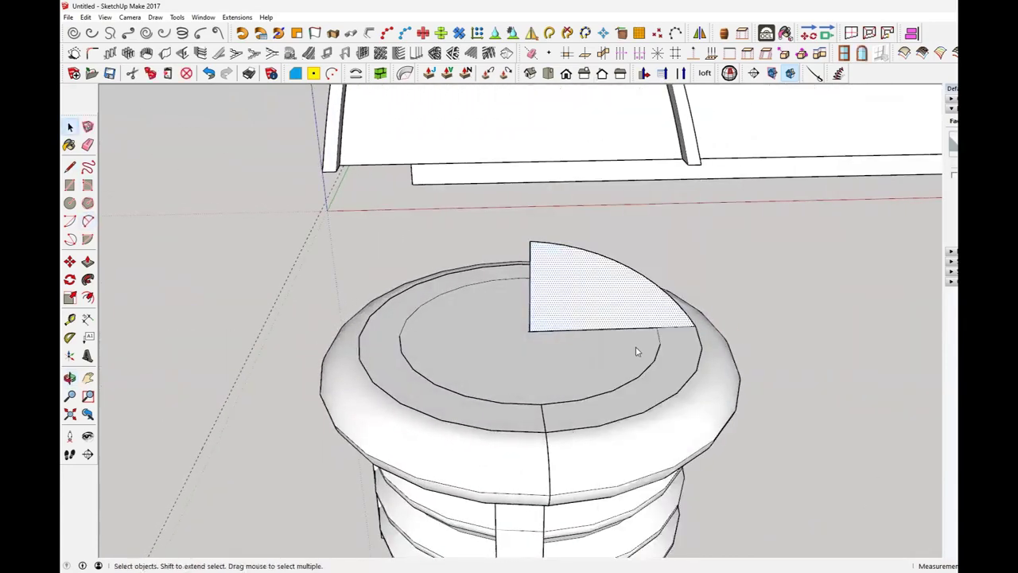
# Select the parts of the pasted ring face on both sides of the seam as the Follow Me path
pyautogui.moveTo(639, 350); pyautogui.dragTo(632, 374, button='middle')
pyautogui.click(668, 384)
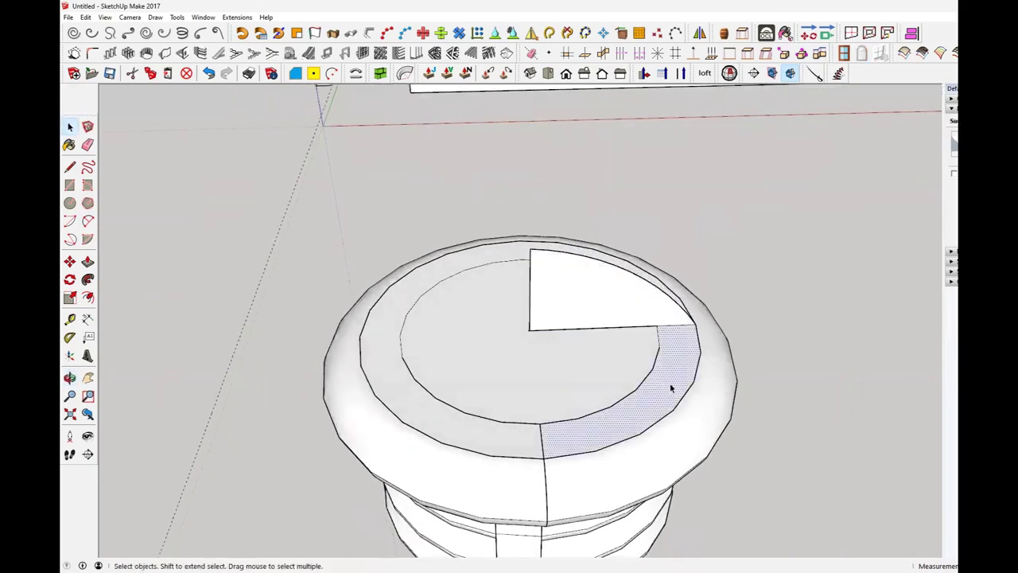
pyautogui.moveTo(638, 403); pyautogui.dragTo(563, 399, button='middle')
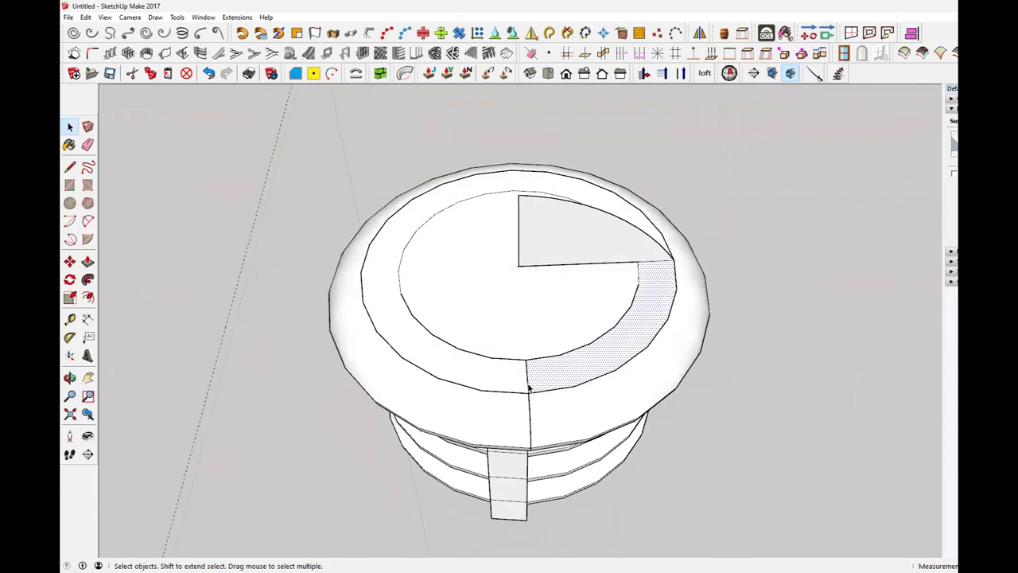
pyautogui.moveTo(602, 347); pyautogui.dragTo(621, 359, button='middle')
pyautogui.scroll(1, 621, 359)
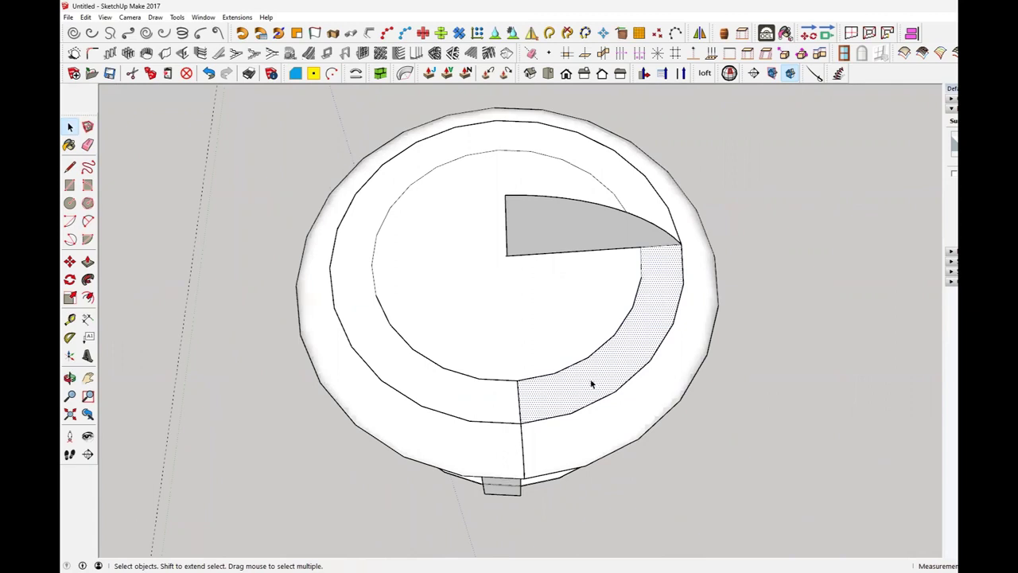
pyautogui.keyDown('shift'); pyautogui.click(482, 405); pyautogui.keyUp('shift')
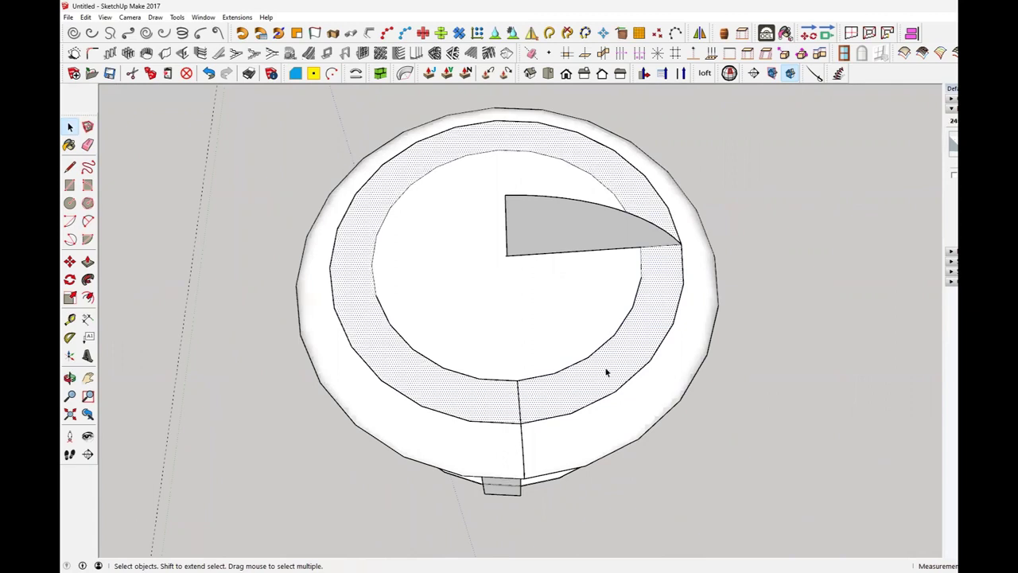
pyautogui.moveTo(616, 363); pyautogui.dragTo(611, 371, button='middle')
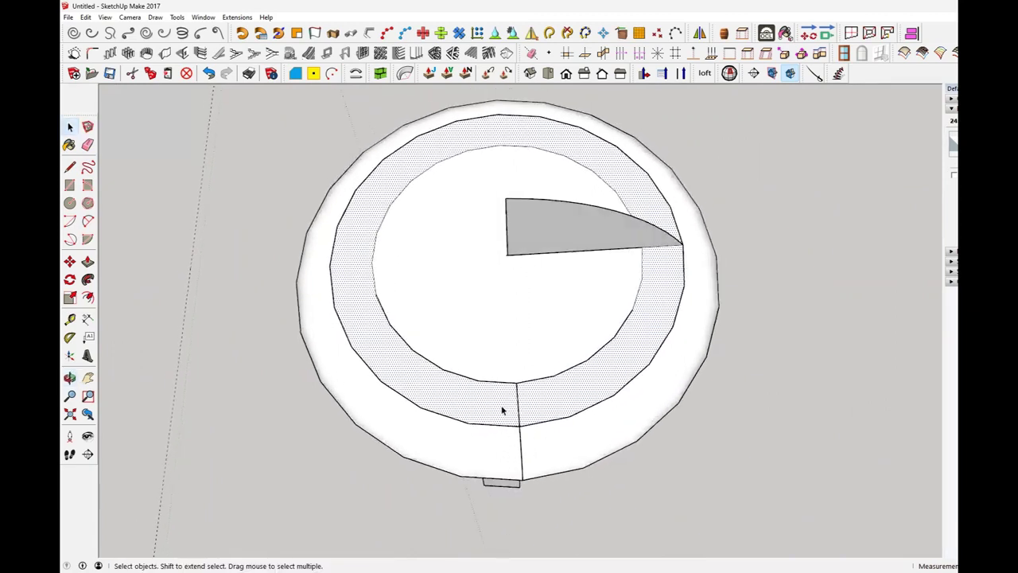
pyautogui.keyDown('shift'); pyautogui.click(519, 411); pyautogui.keyUp('shift')
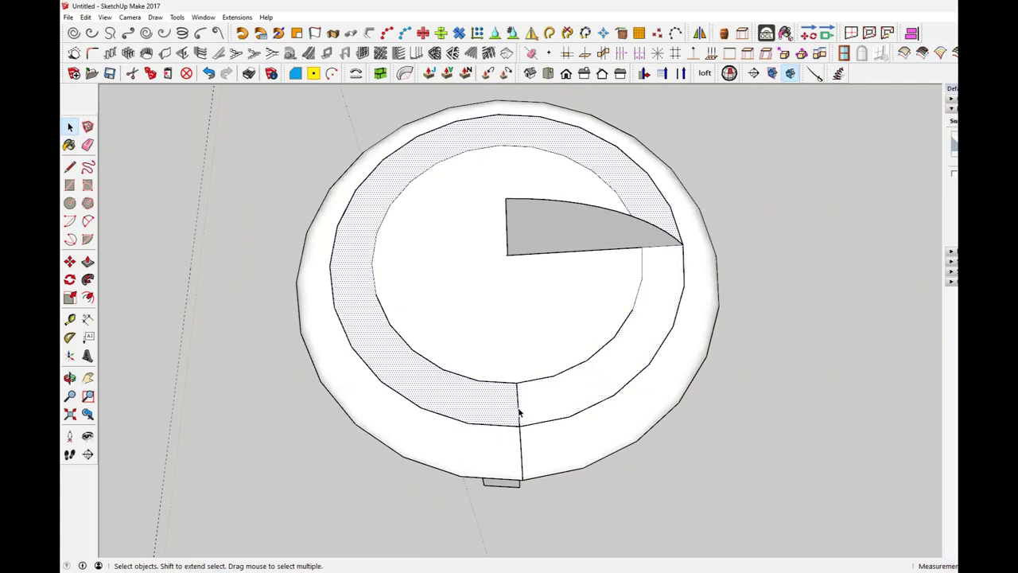
pyautogui.click(518, 411)
pyautogui.keyDown('shift'); pyautogui.click(519, 412); pyautogui.keyUp('shift')
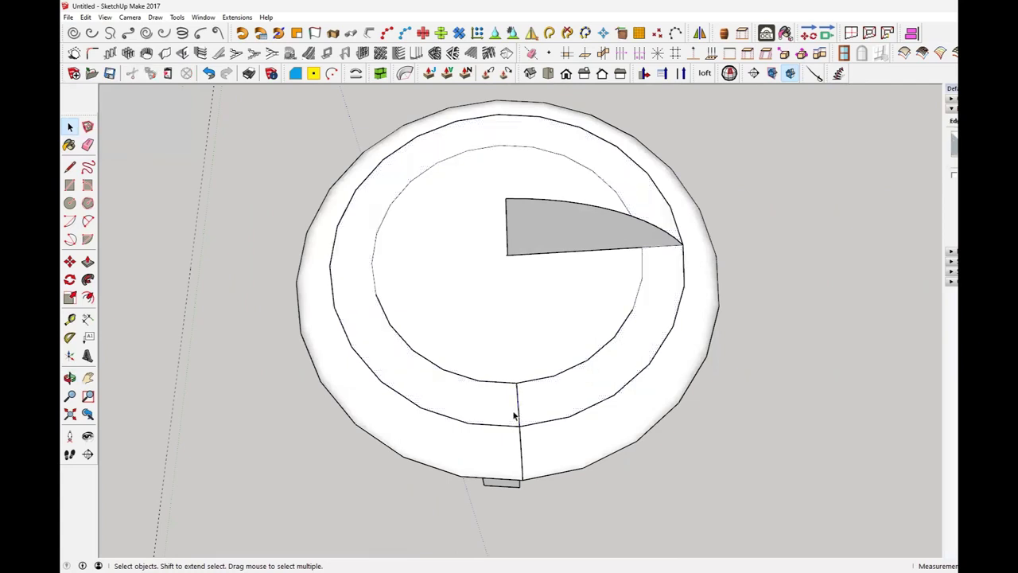
pyautogui.click(533, 407)
pyautogui.moveTo(636, 354); pyautogui.dragTo(471, 170, button='middle')
pyautogui.moveTo(652, 316)
pyautogui.mouseDown(button='middle')
pyautogui.moveTo(652, 332)
pyautogui.moveTo(653, 313)
pyautogui.mouseUp(button='middle')
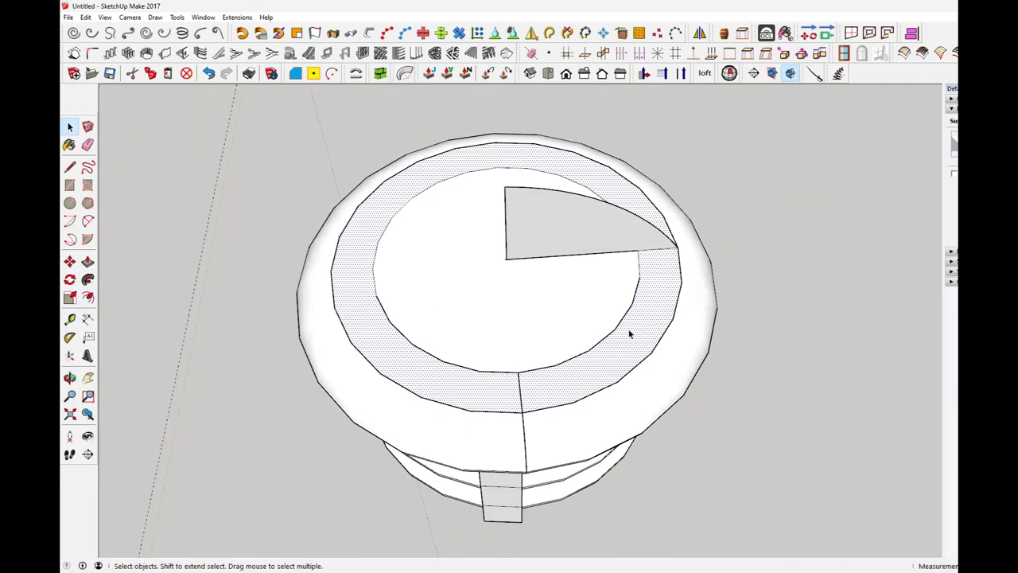
# Try to sweep the roof profile around the ring with Follow Me, and undo the sweep
pyautogui.click(88, 280)
pyautogui.click(626, 241)
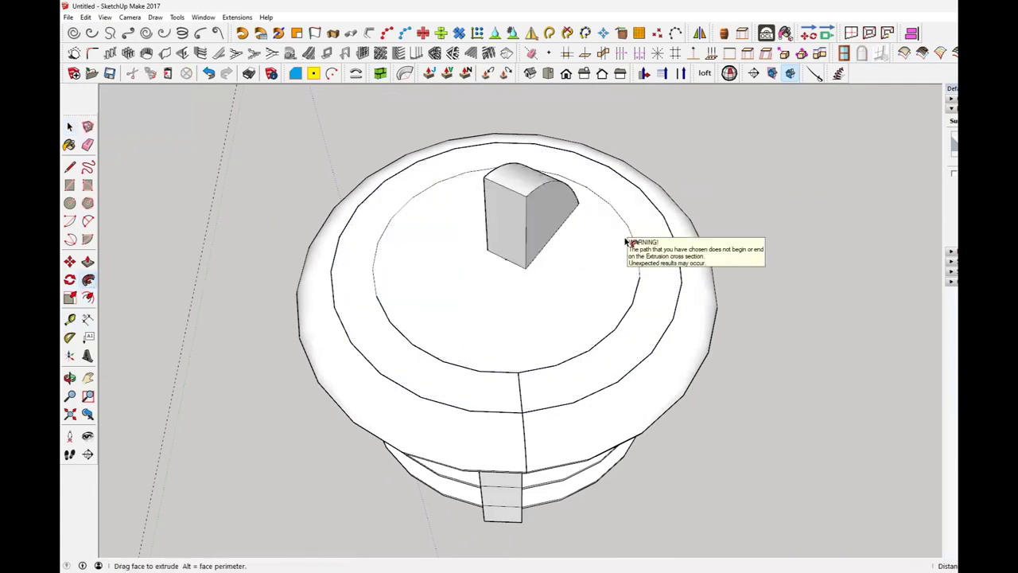
pyautogui.hotkey('ctrl', 'z')
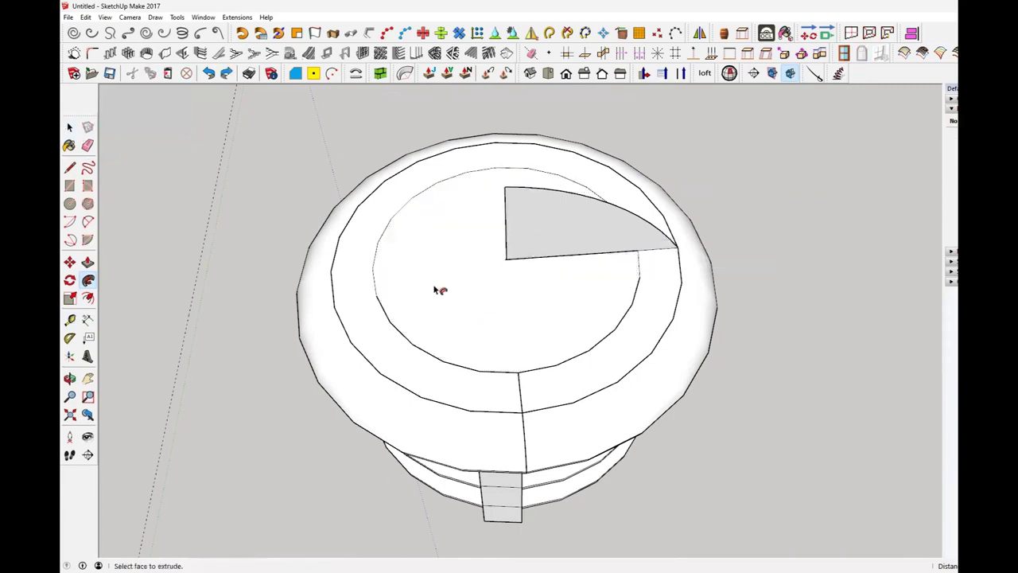
# Delete the circular face inside the ring and try Follow Me again on the roof profile with the ring face as path
pyautogui.click(566, 335)
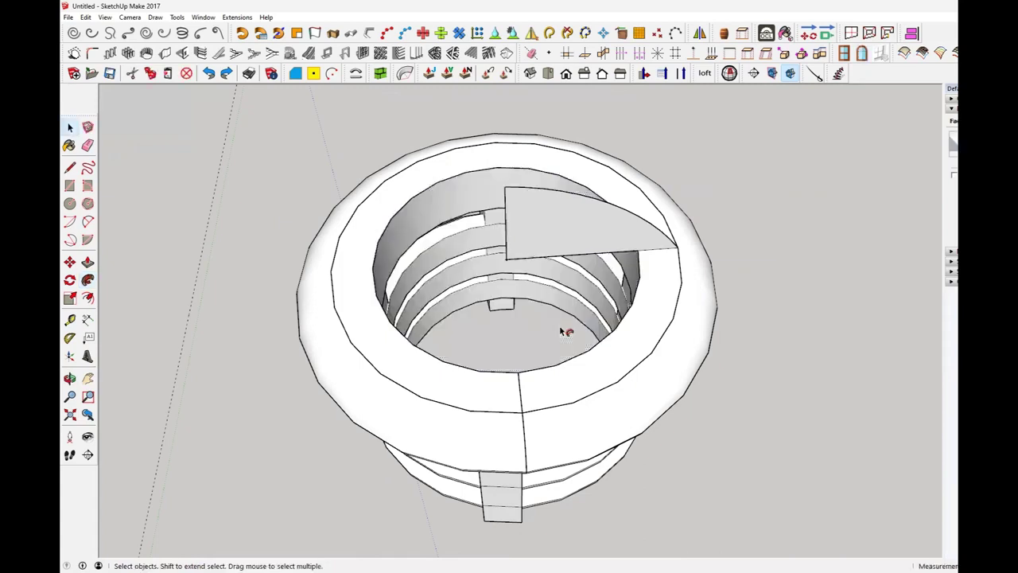
pyautogui.click(607, 364)
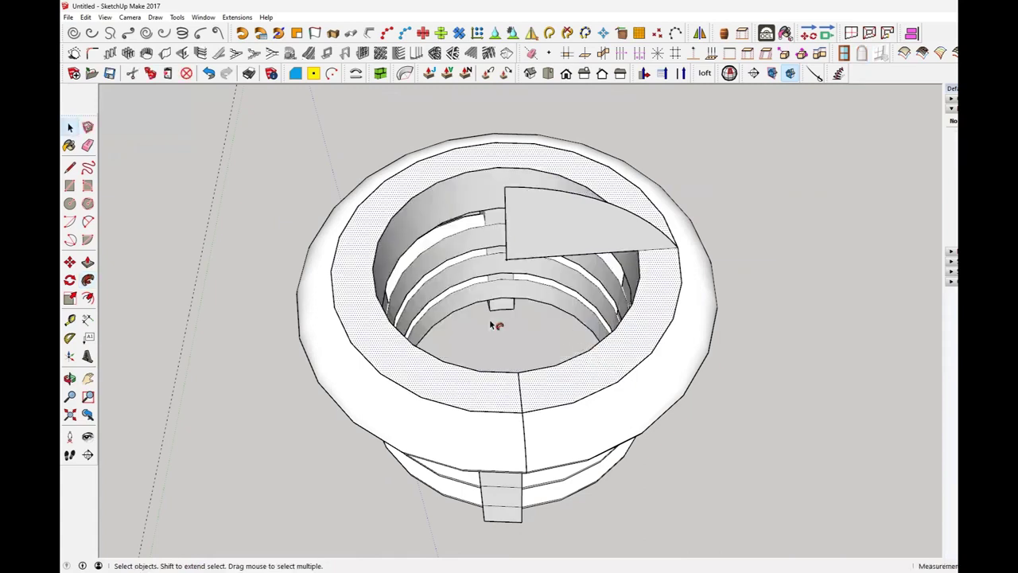
pyautogui.click(88, 280)
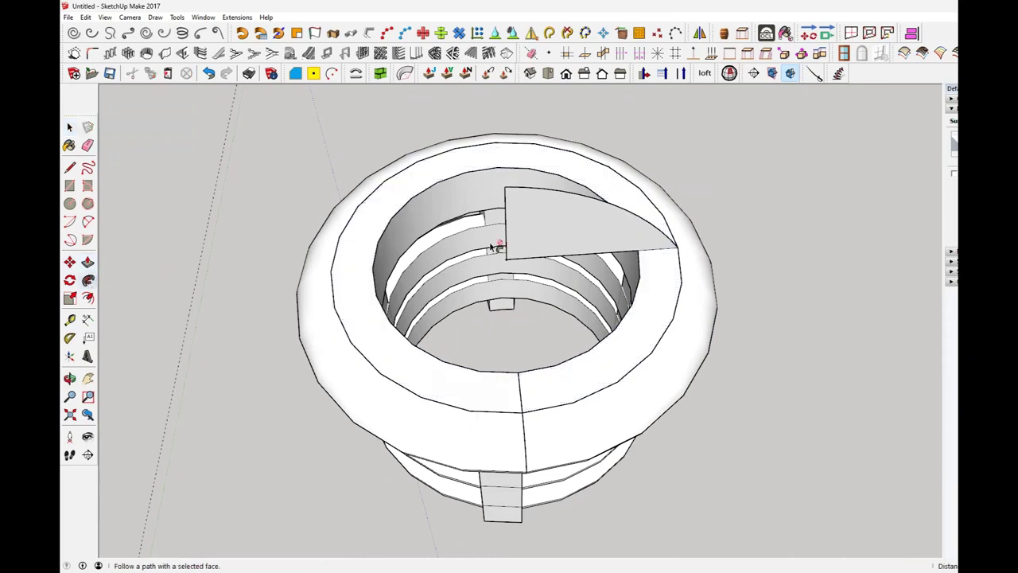
pyautogui.click(598, 242)
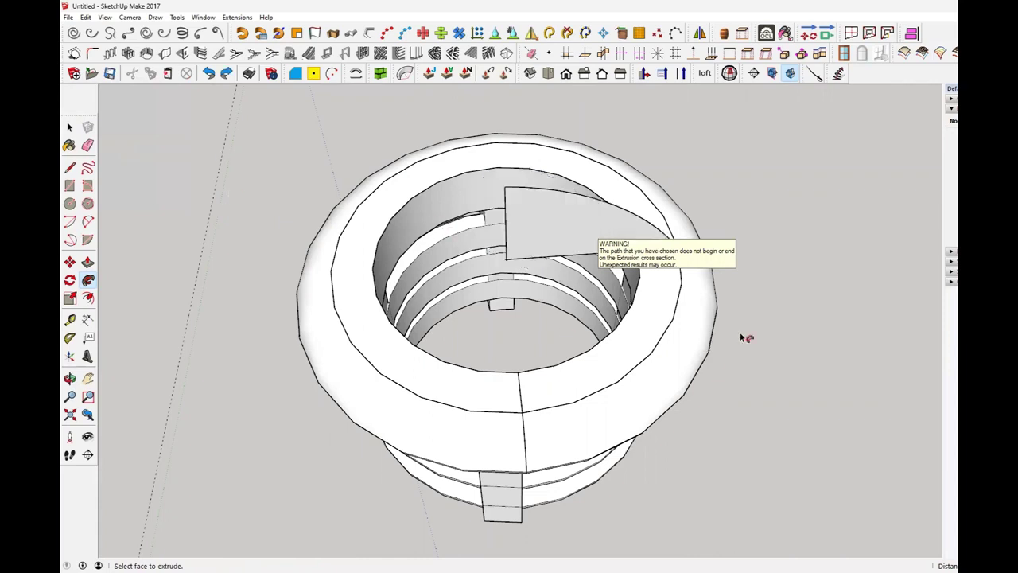
# Cut the curved roof profile face standing above the ring
pyautogui.press('space')
pyautogui.click(598, 247)
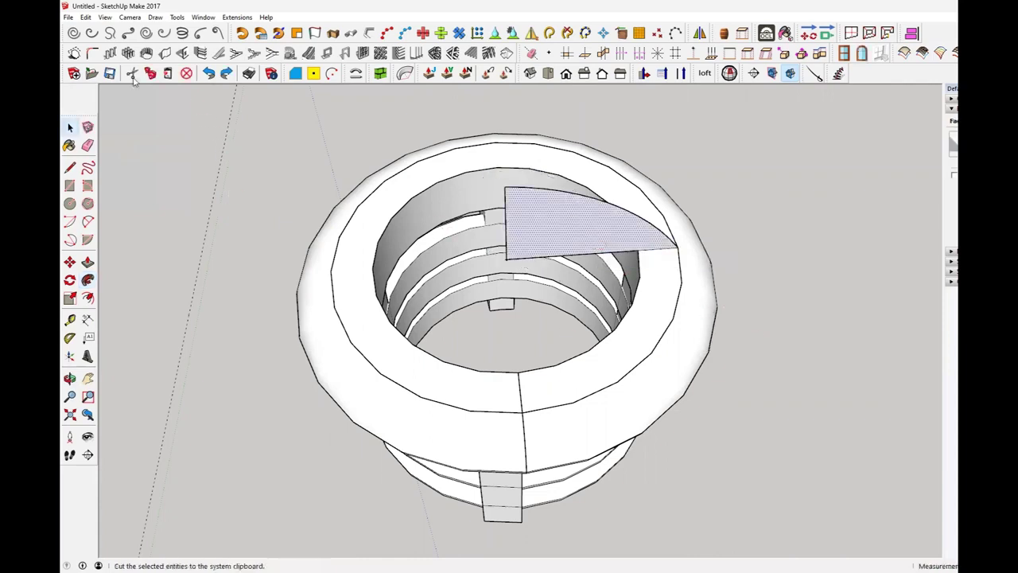
pyautogui.hotkey('ctrl', 'x')
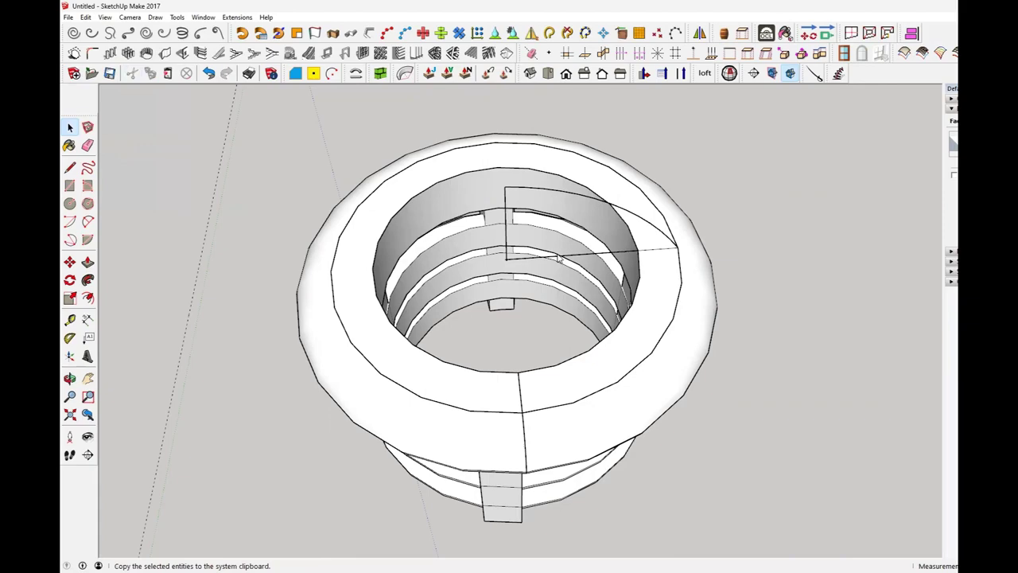
pyautogui.hotkey('ctrl', 'shift', 'v')
# Delete the profile's leftover edges: the arc, the horizontal line with its segment across the ring, and the vertical line
pyautogui.moveTo(631, 302); pyautogui.dragTo(628, 227, button='middle')
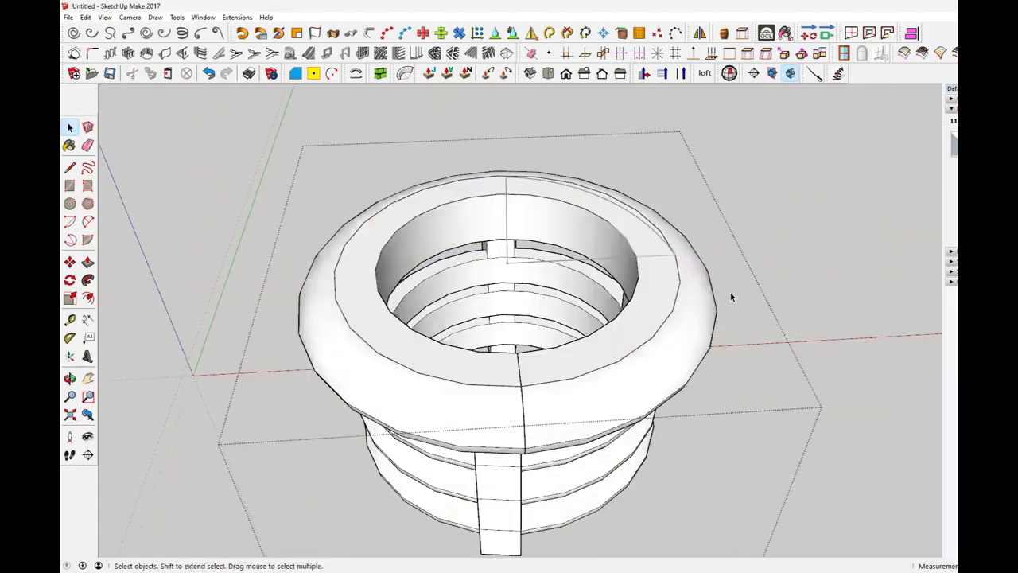
pyautogui.moveTo(732, 298); pyautogui.dragTo(621, 205, button='middle')
pyautogui.click(622, 205)
pyautogui.press('Delete')
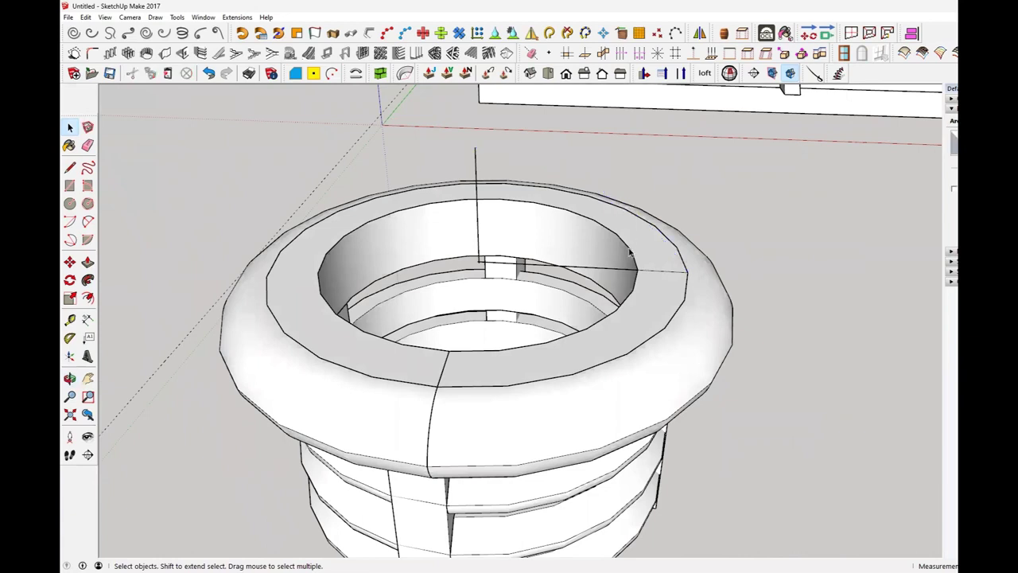
pyautogui.click(611, 271)
pyautogui.press('Delete')
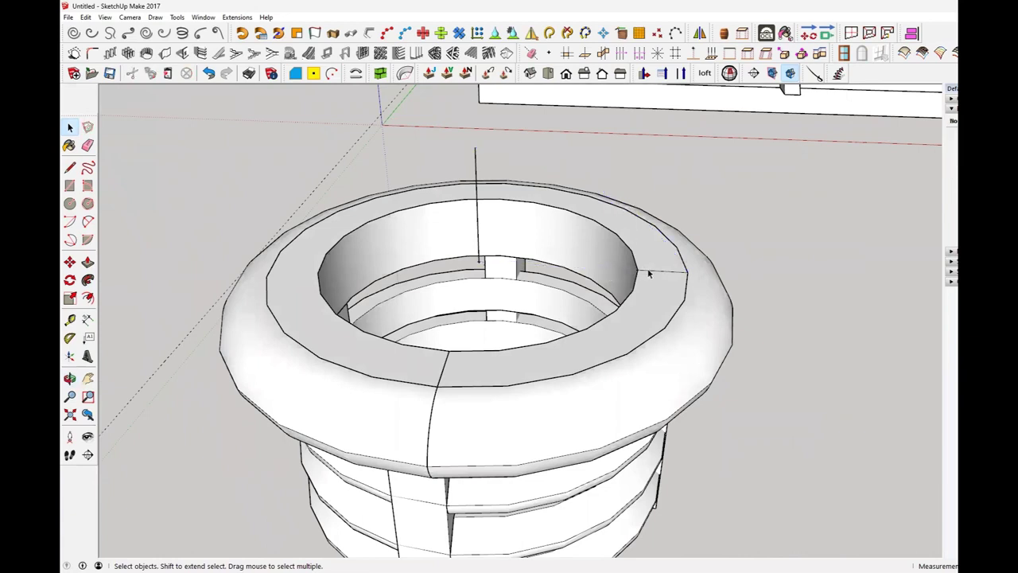
pyautogui.click(649, 273)
pyautogui.press('Delete')
pyautogui.click(477, 239)
pyautogui.press('Delete')
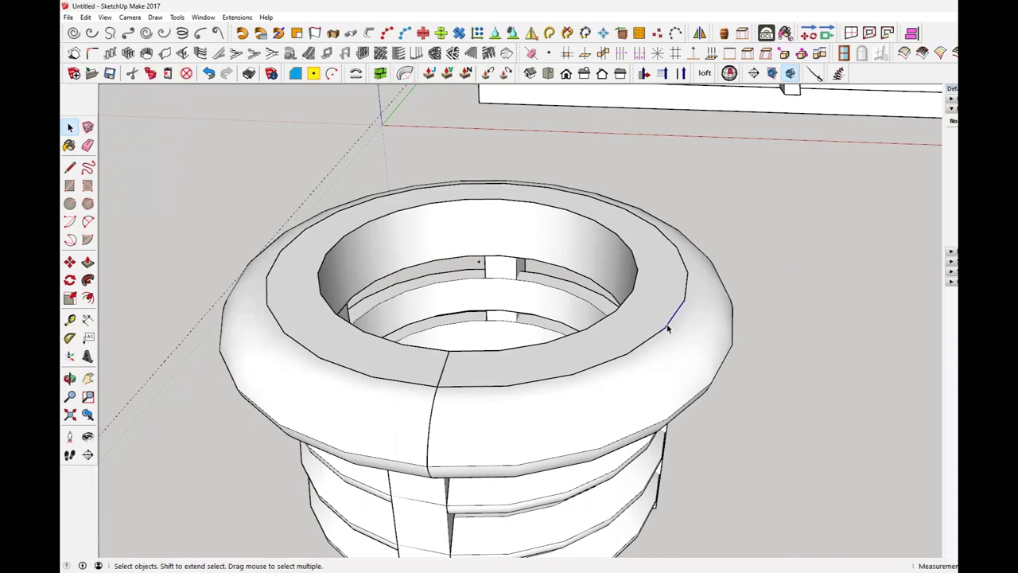
# Select the outer edge loop of the ring's top face as one curve for the sweep path
pyautogui.scroll(2, 668, 329)
pyautogui.scroll(3, 673, 340)
pyautogui.scroll(-1, 673, 342)
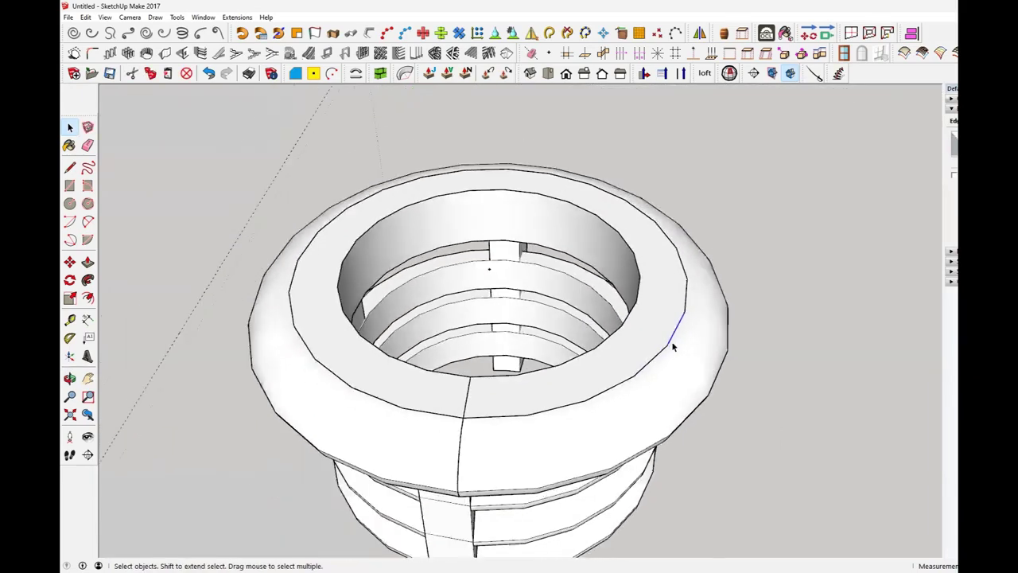
pyautogui.keyDown('shift'); pyautogui.click(671, 334); pyautogui.keyUp('shift')
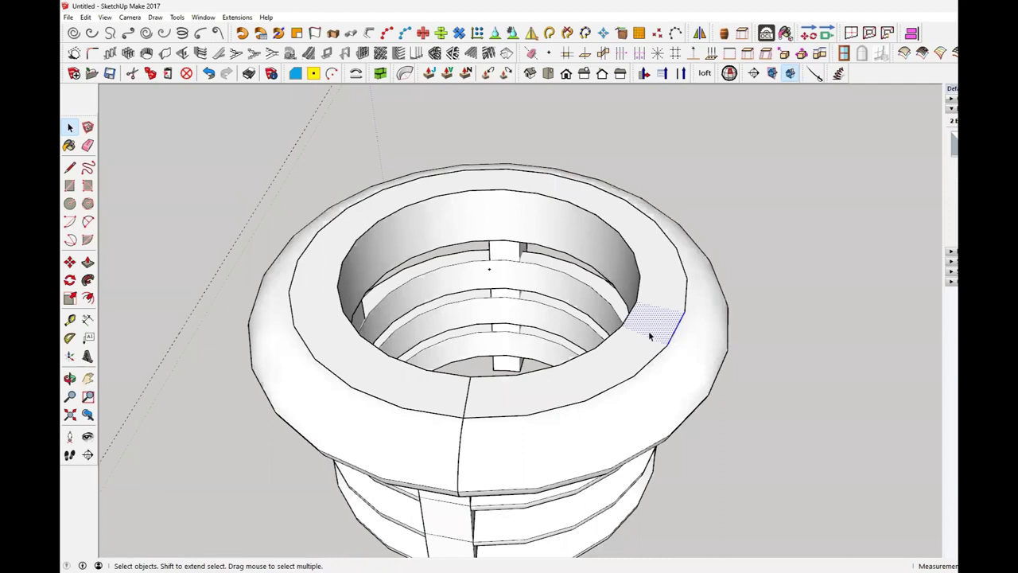
pyautogui.doubleClick(651, 336)
pyautogui.click(675, 345)
pyautogui.click(669, 345)
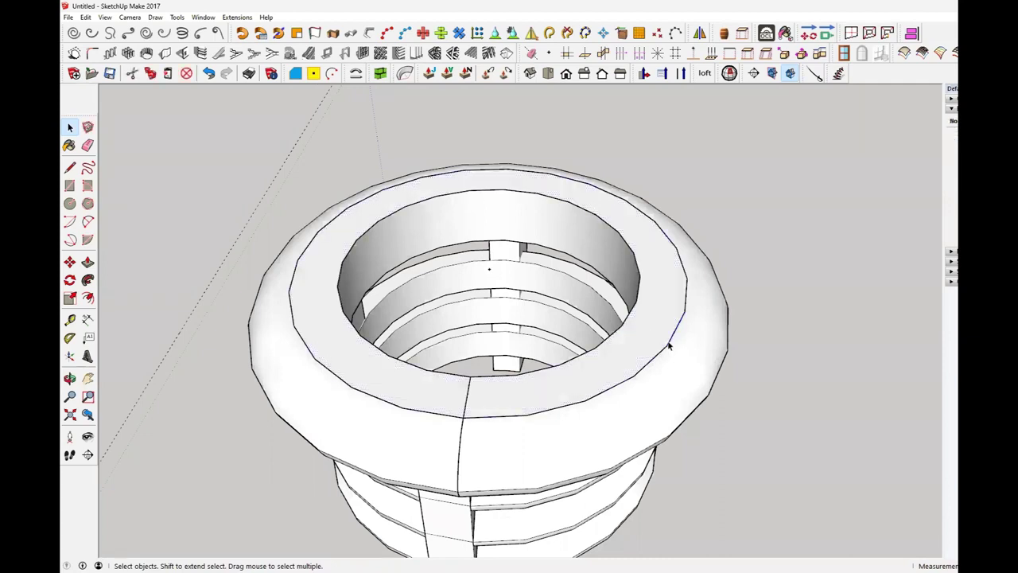
pyautogui.moveTo(669, 345); pyautogui.dragTo(682, 357, button='middle')
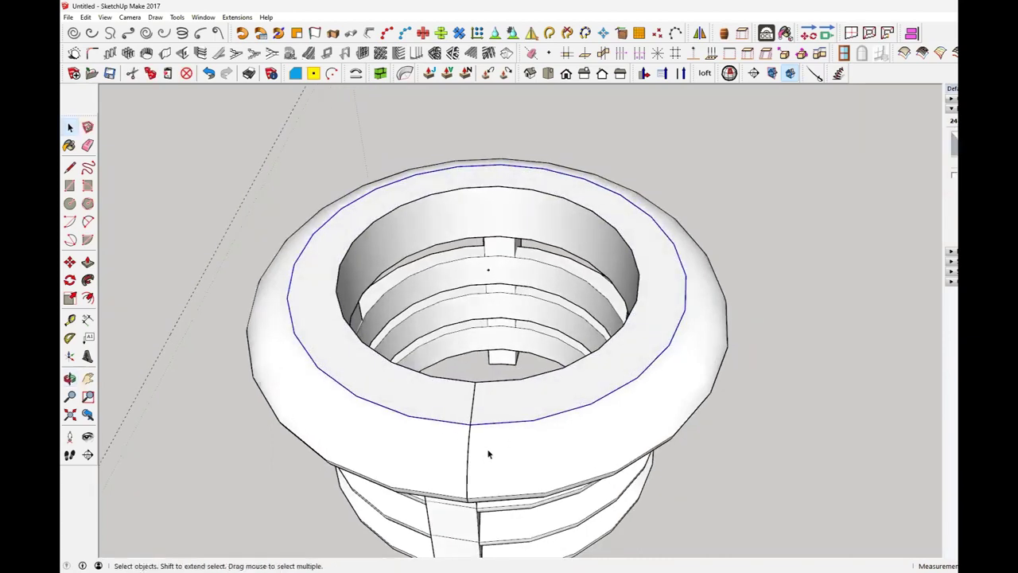
pyautogui.click(471, 422)
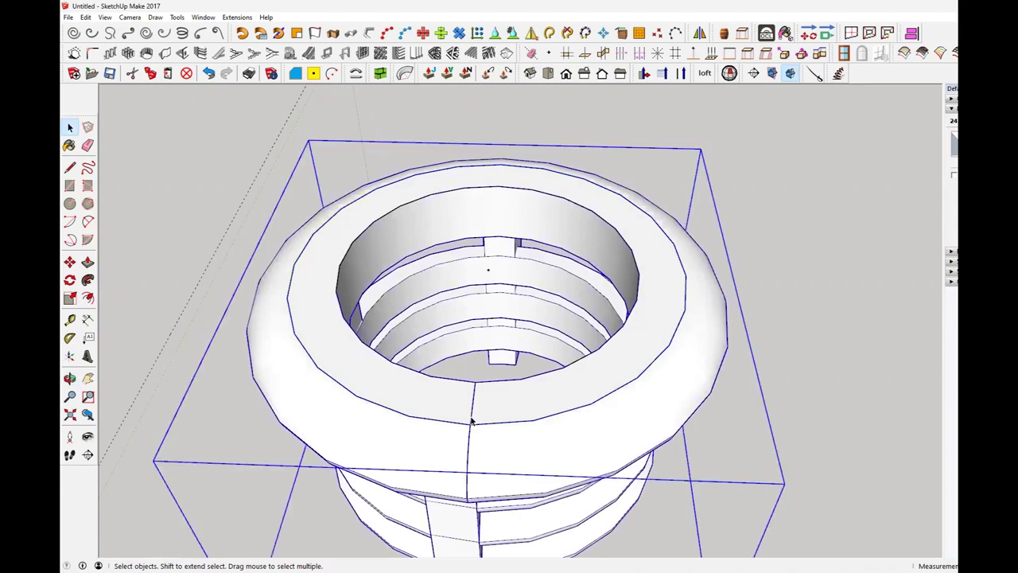
pyautogui.click(856, 494)
pyautogui.click(471, 417)
pyautogui.click(896, 450)
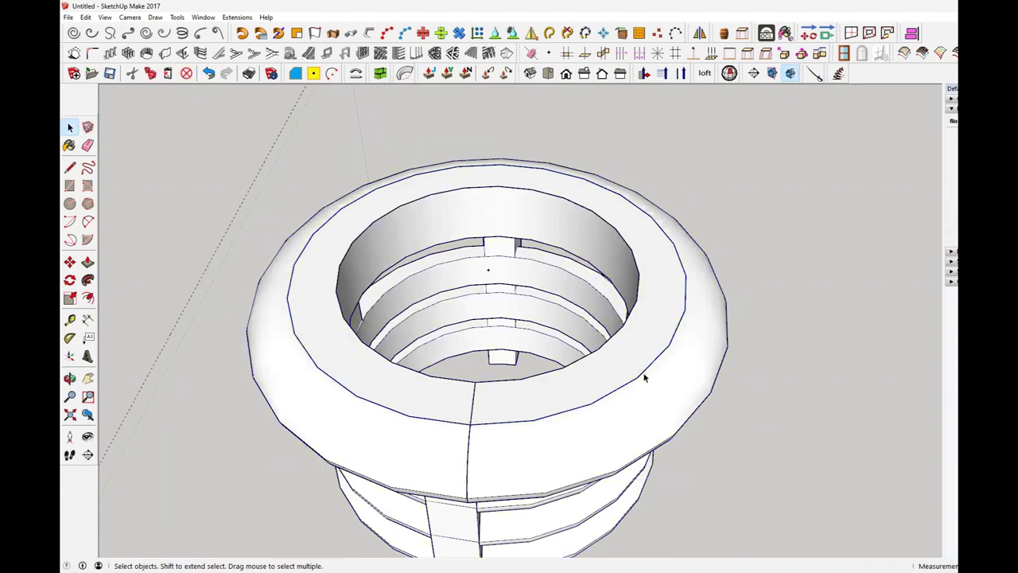
pyautogui.click(646, 377)
pyautogui.moveTo(678, 329); pyautogui.dragTo(743, 311, button='middle')
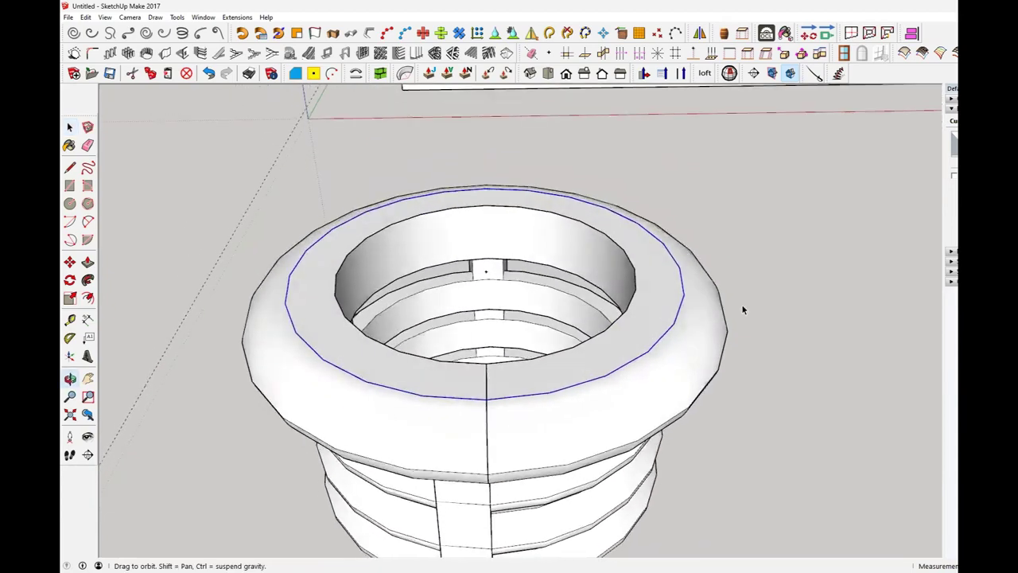
# Paste the cut quarter-dome roof profile in place above the ring
pyautogui.click(86, 18)
pyautogui.click(123, 93)
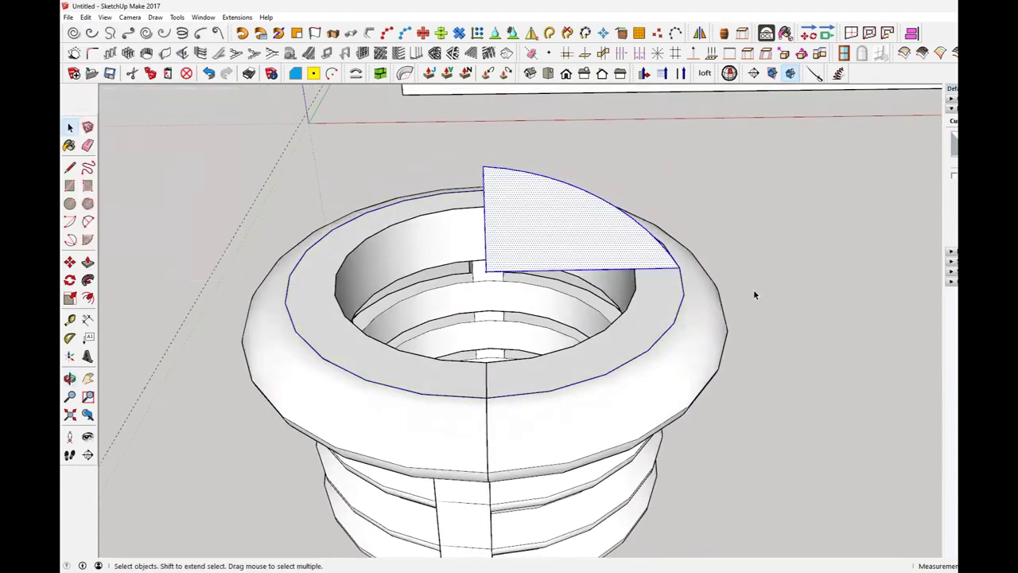
pyautogui.click(835, 349)
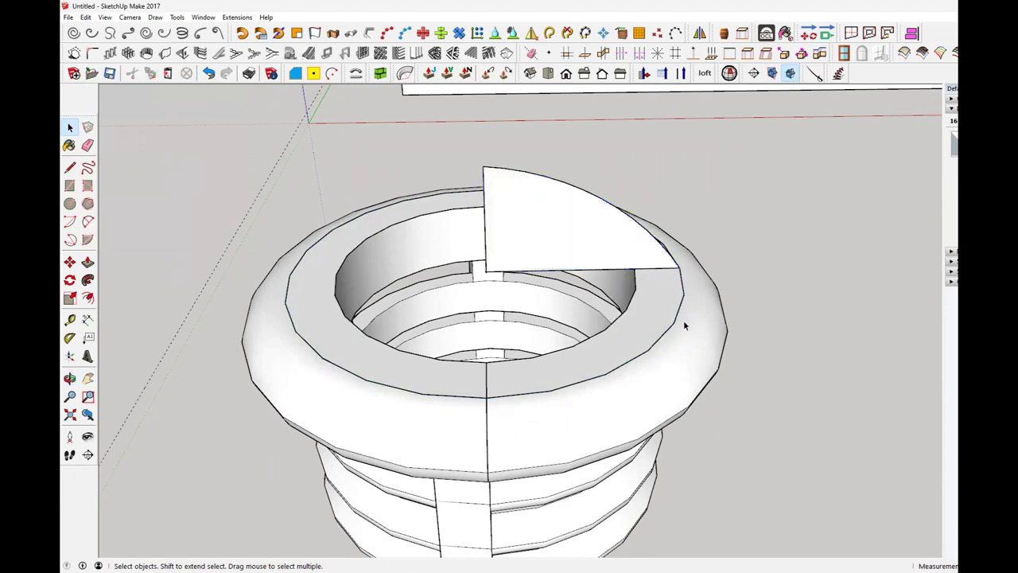
# Sweep the roof profile with Follow Me along the ring's outer top curve to form the dome
pyautogui.click(674, 326)
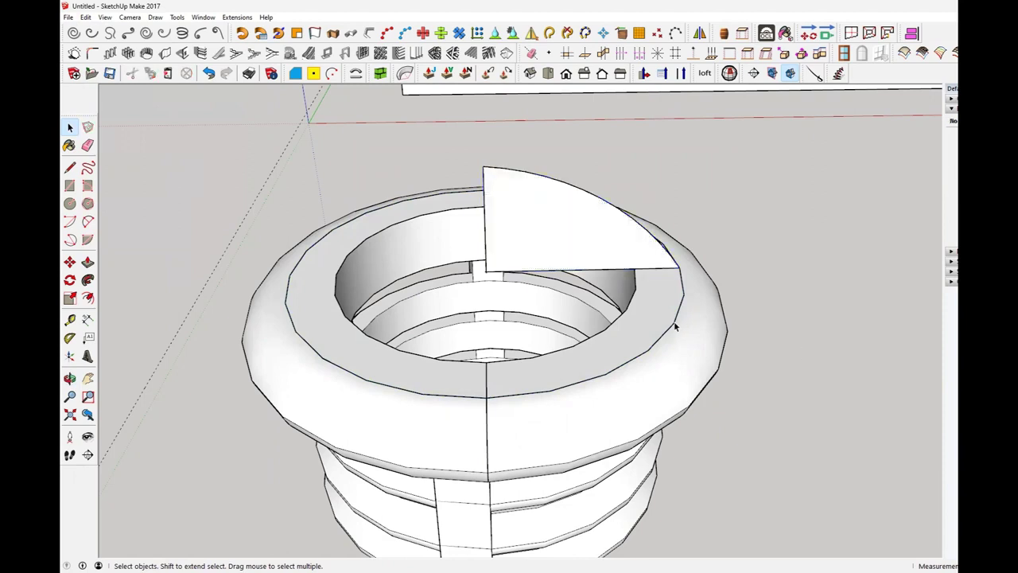
pyautogui.click(88, 280)
pyautogui.click(605, 253)
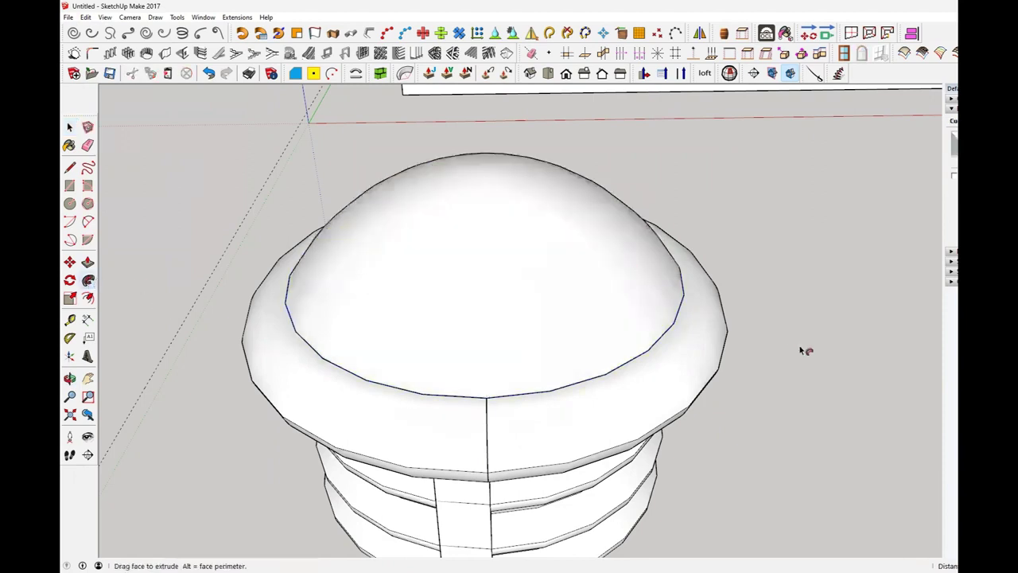
pyautogui.press('space')
pyautogui.click(845, 412)
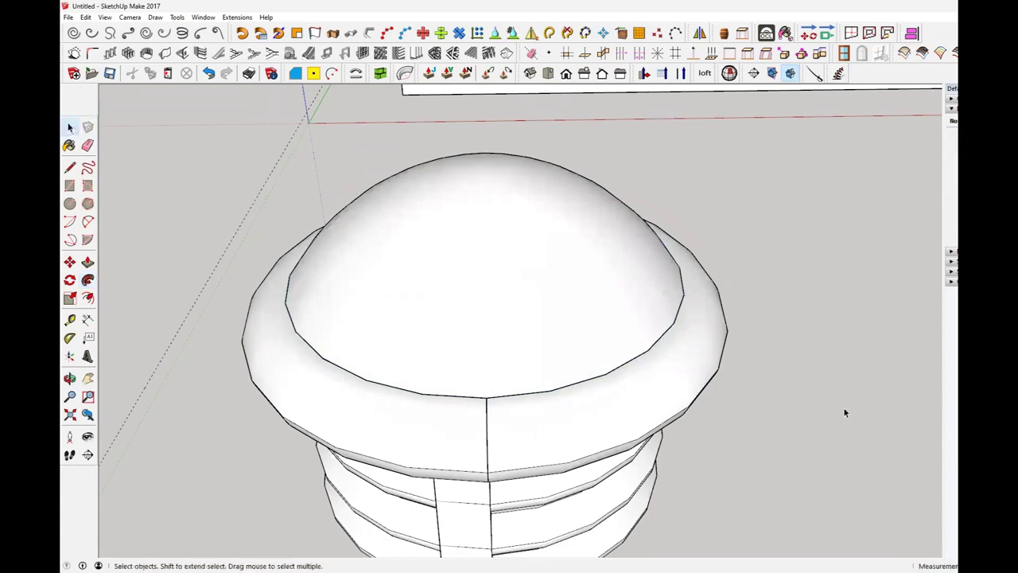
# Move the circular face from the curved wagon roof to the bottom corner of one of the ventilator's legs
pyautogui.scroll(-5, 845, 412)
pyautogui.moveTo(780, 398); pyautogui.dragTo(526, 367, button='middle')
pyautogui.scroll(-3, 625, 436)
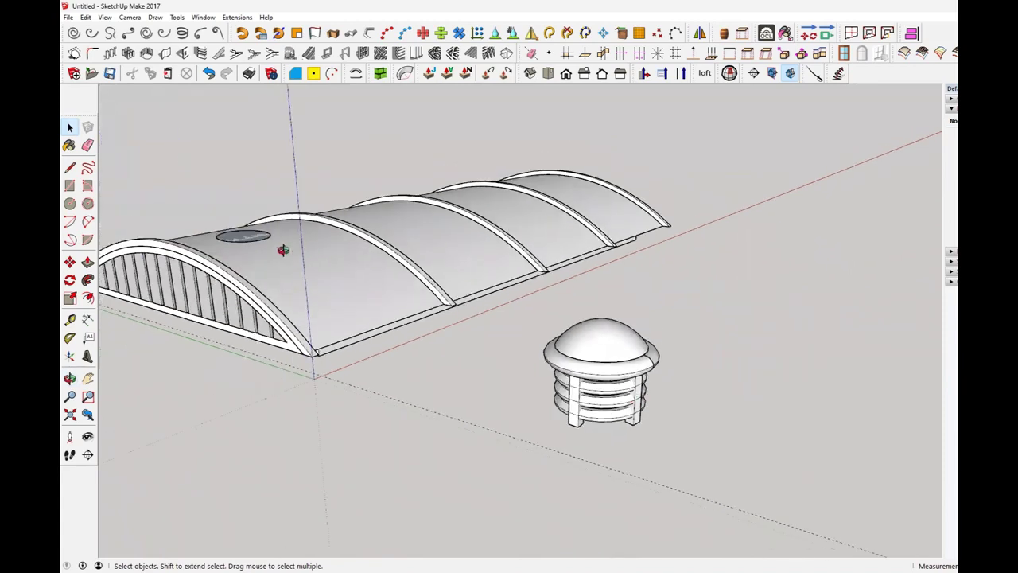
pyautogui.click(248, 233)
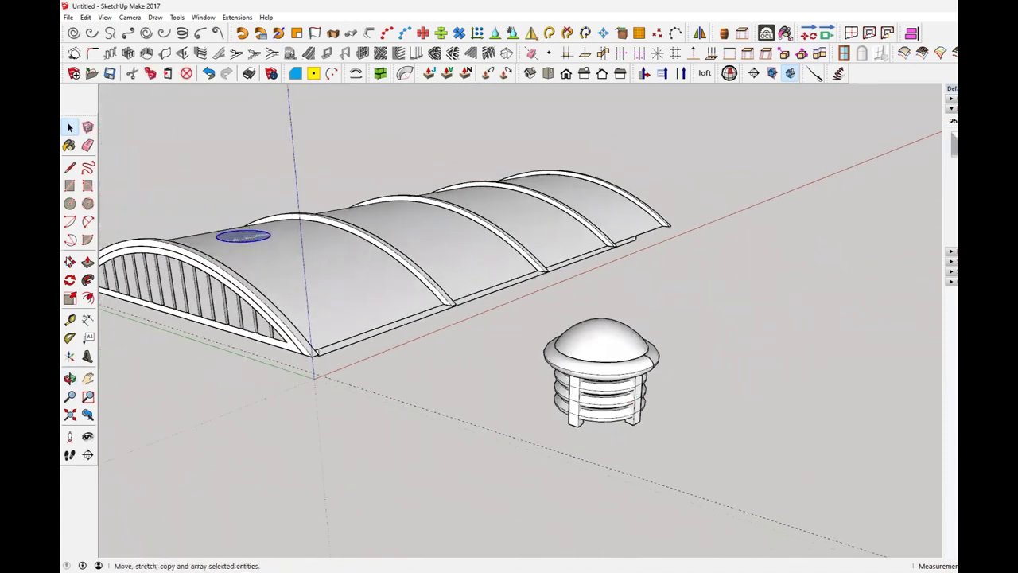
pyautogui.click(69, 262)
pyautogui.click(267, 243)
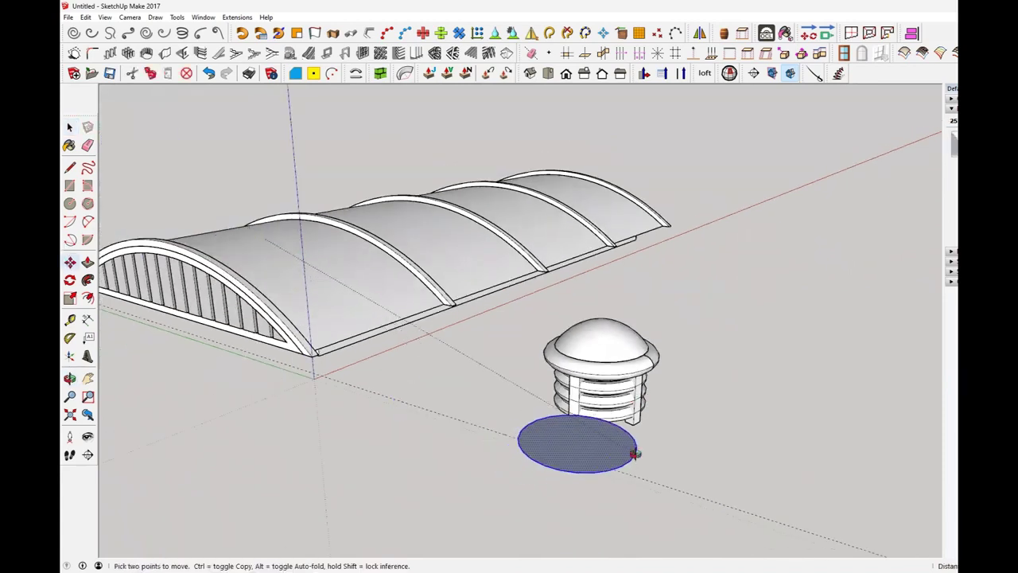
pyautogui.moveTo(637, 450); pyautogui.dragTo(530, 215, button='middle')
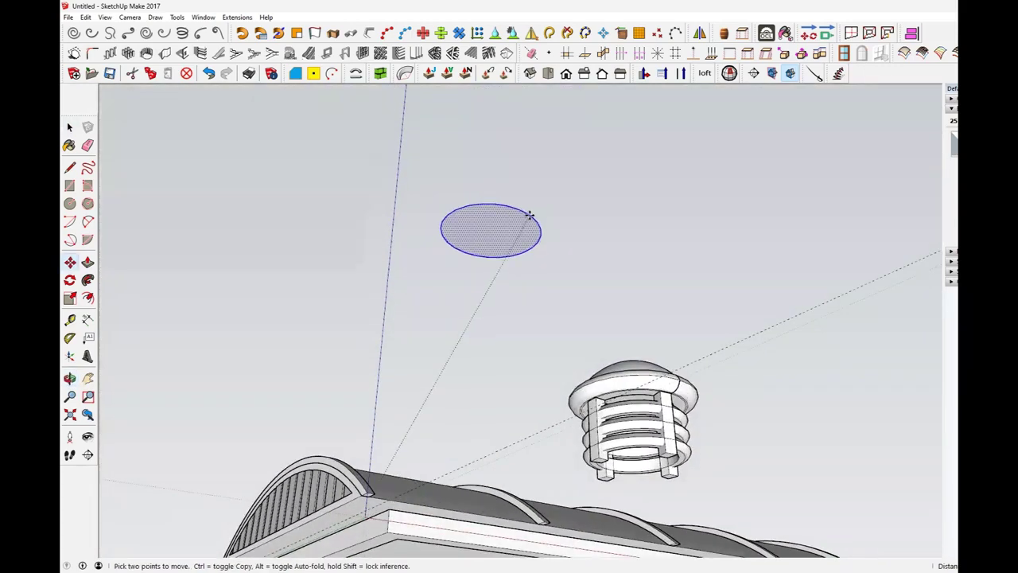
pyautogui.click(676, 481)
# Move the circular face sideways from the leg to a clear spot beside the ventilator
pyautogui.moveTo(684, 521); pyautogui.dragTo(457, 305, button='middle')
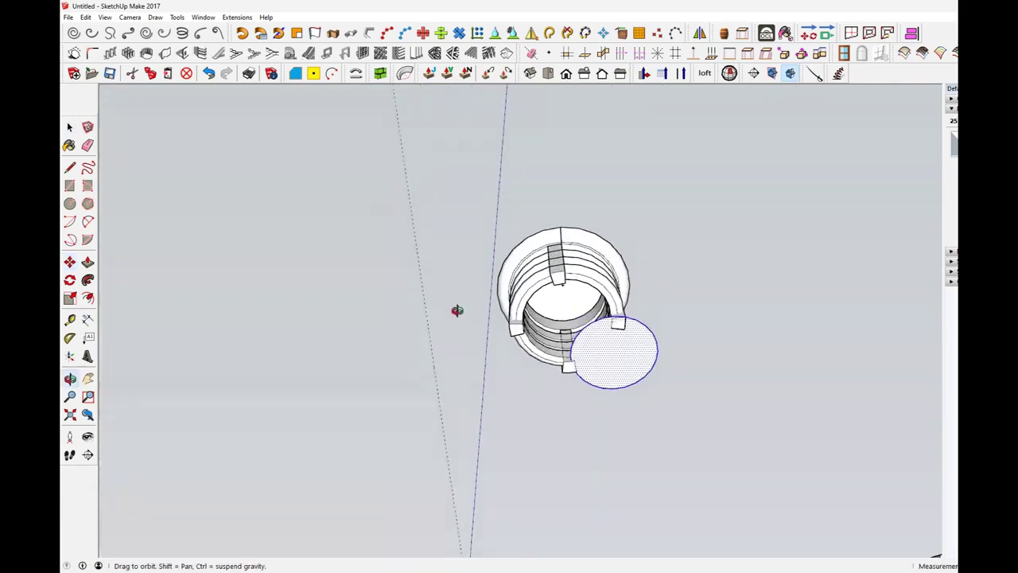
pyautogui.click(654, 362)
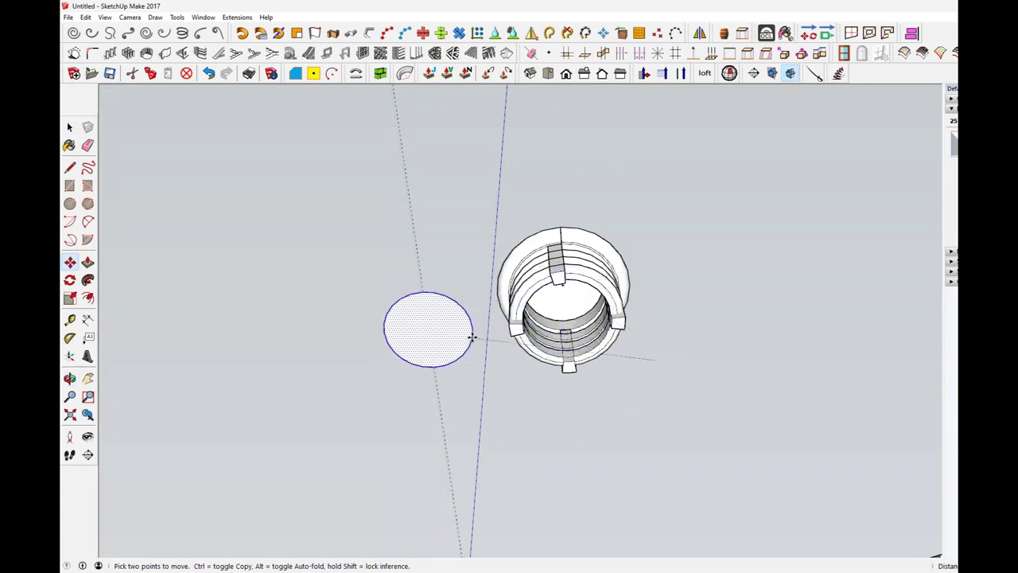
pyautogui.click(473, 338)
pyautogui.press('space')
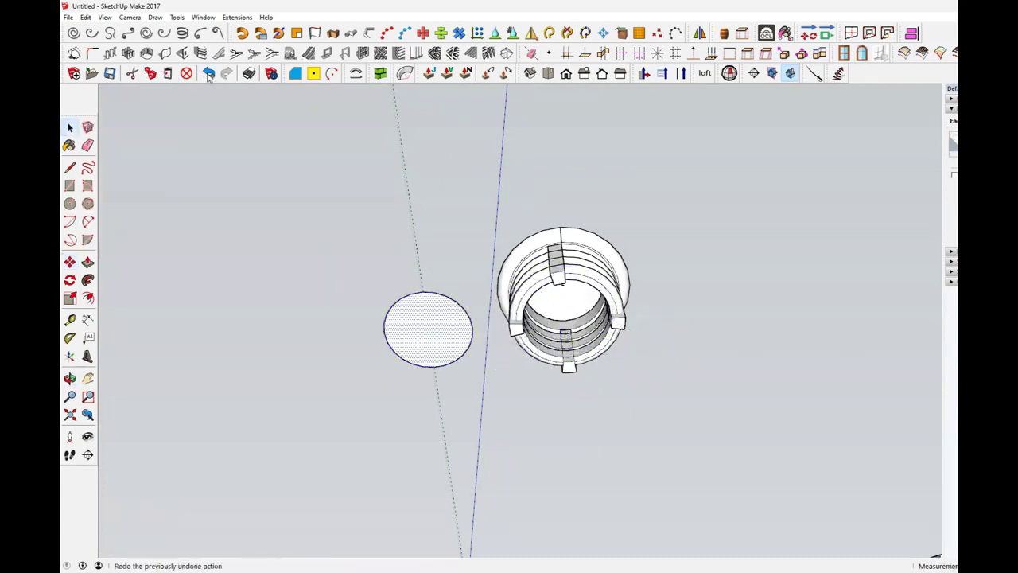
# Add a centre point to the circular face beside the ventilator
pyautogui.click(301, 74)
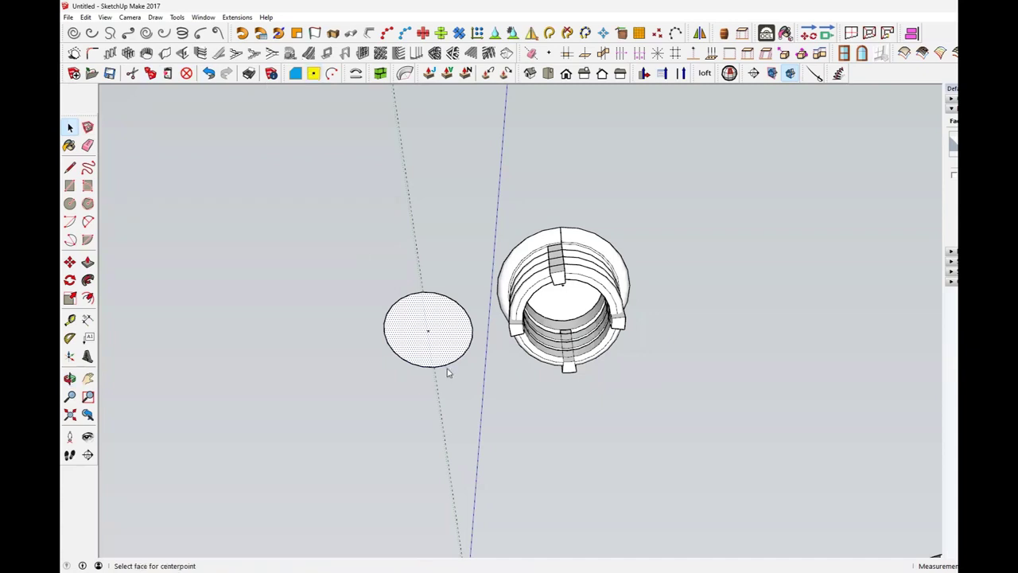
pyautogui.moveTo(447, 372); pyautogui.dragTo(564, 302, button='middle')
pyautogui.press('space')
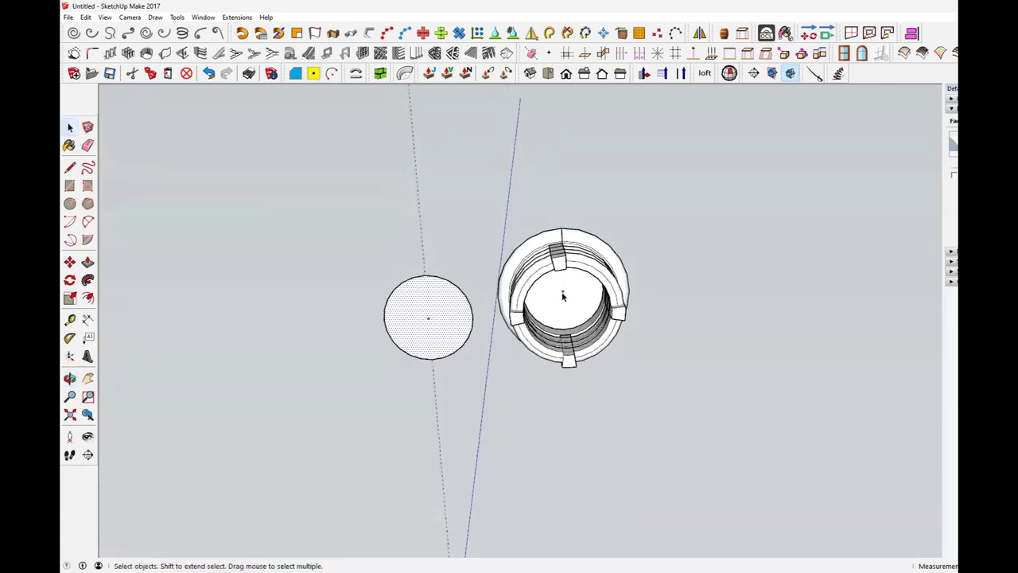
# Move the circle and its face from their centre point onto the centre point inside the ventilator
pyautogui.scroll(4, 565, 298)
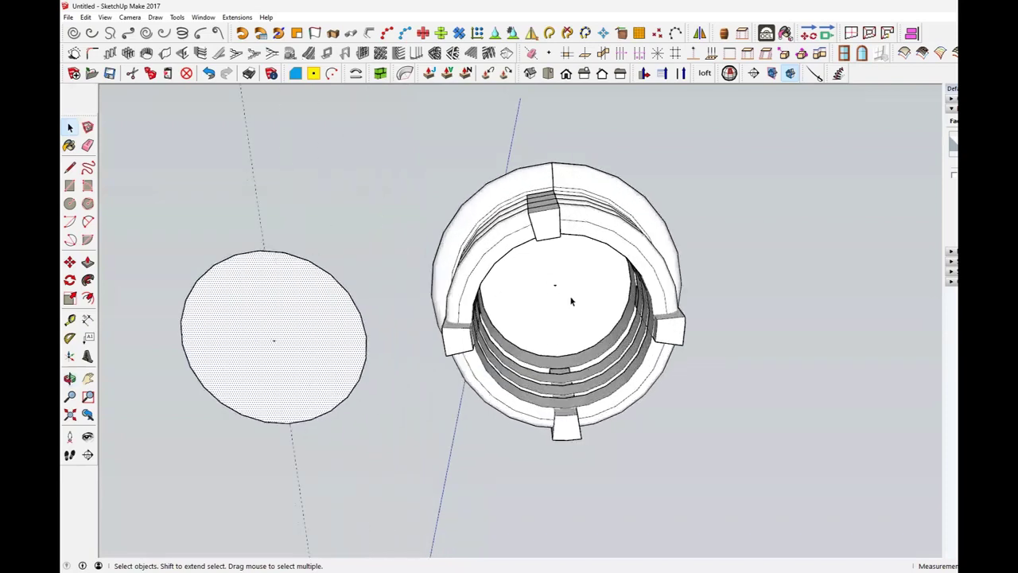
pyautogui.moveTo(568, 298); pyautogui.dragTo(541, 280, button='middle')
pyautogui.click(382, 416)
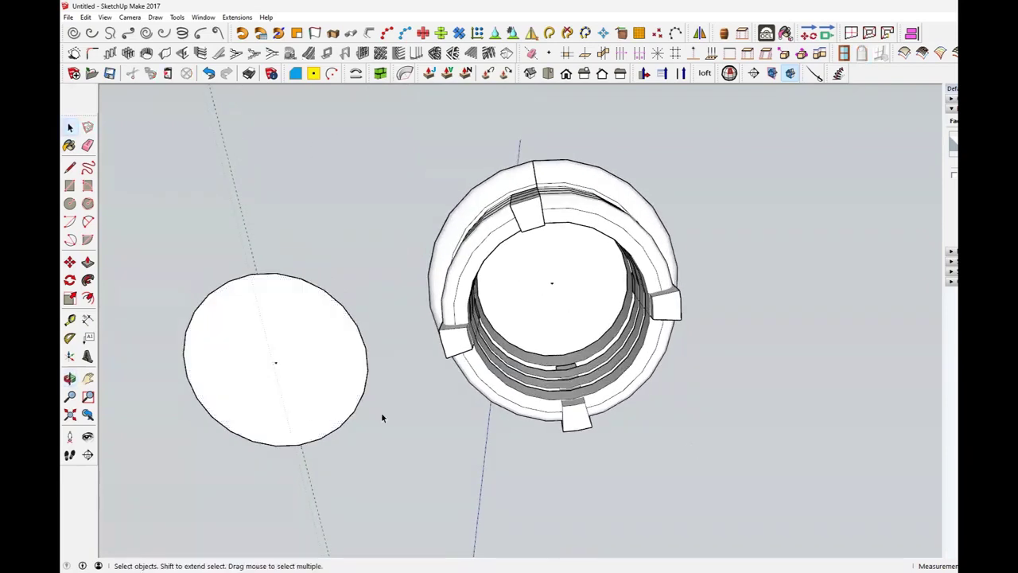
pyautogui.doubleClick(303, 409)
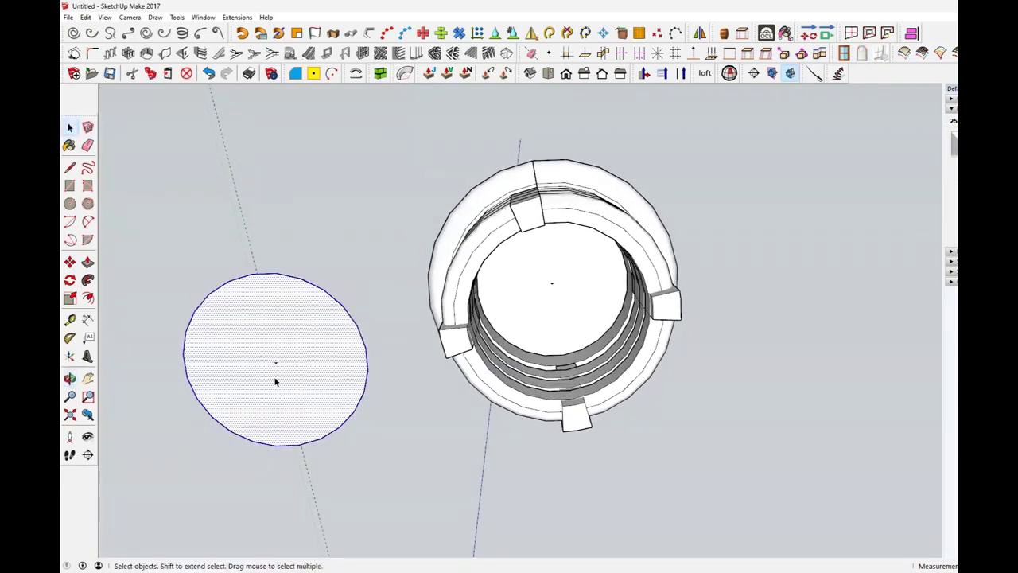
pyautogui.click(70, 263)
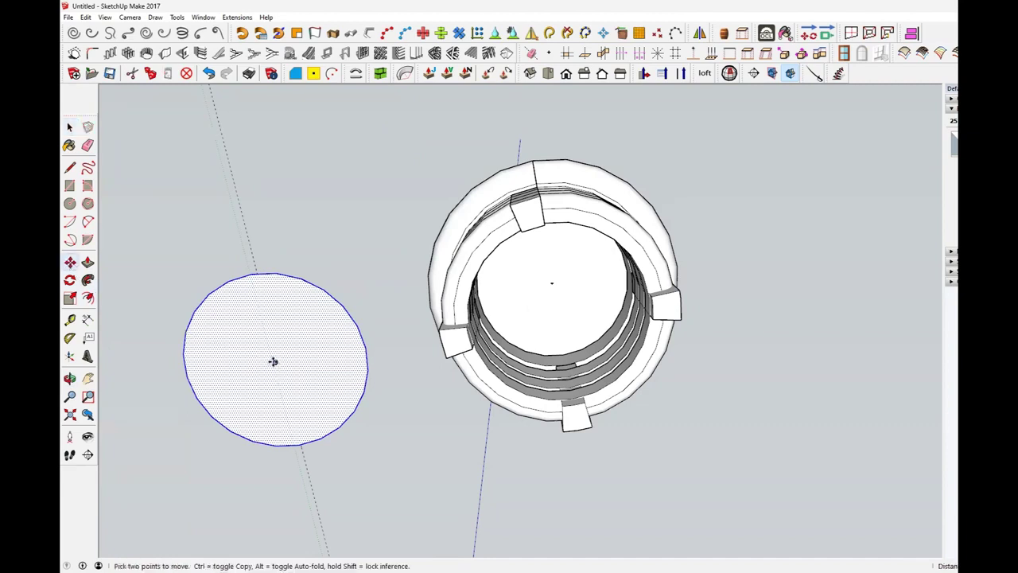
pyautogui.click(277, 362)
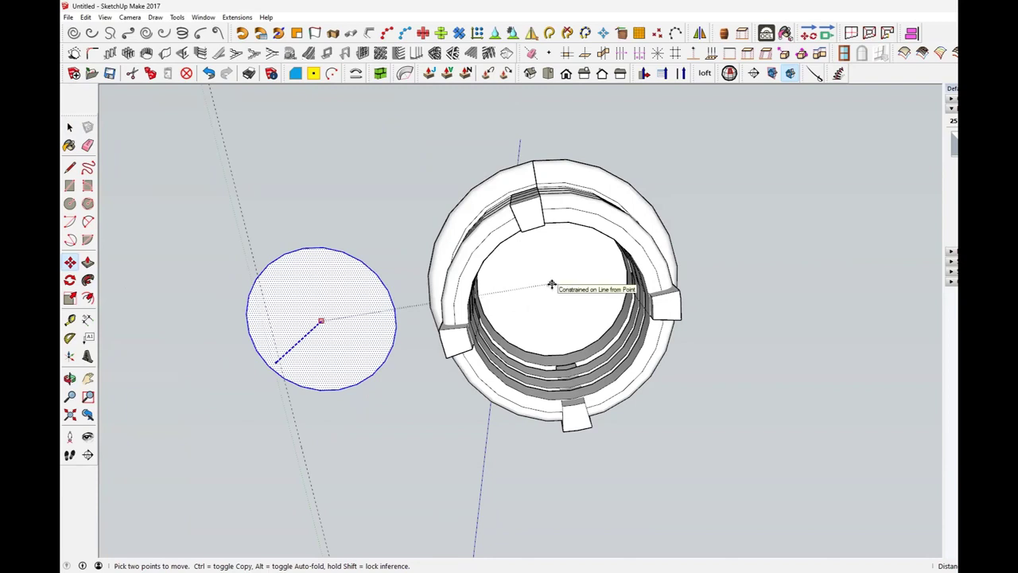
pyautogui.click(552, 284)
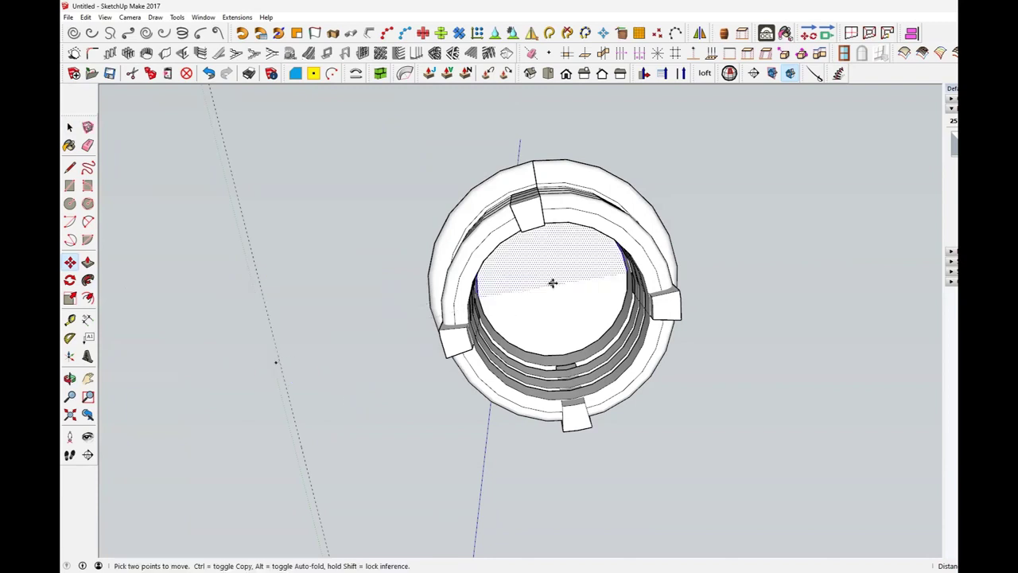
# Move the circular face vertically down to the underside of the ventilator's lowest ring, between the legs
pyautogui.click(552, 283)
pyautogui.click(552, 283)
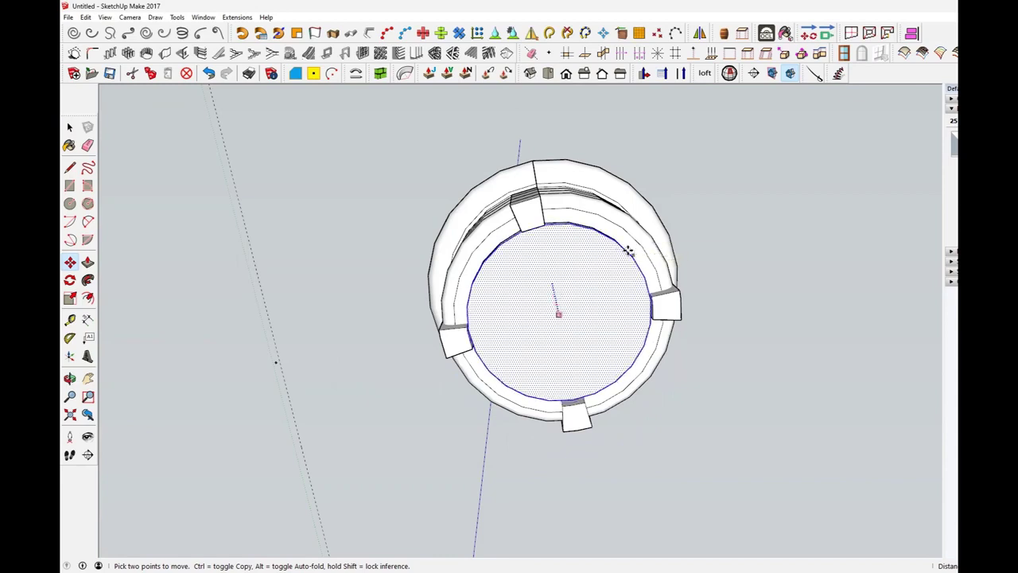
pyautogui.moveTo(628, 252); pyautogui.dragTo(632, 464, button='middle')
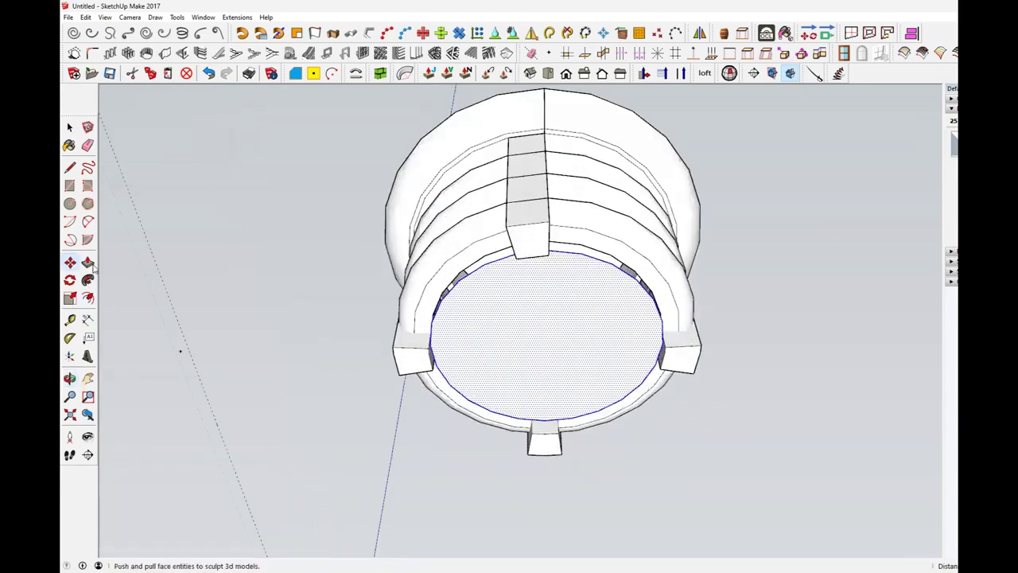
# Extrude the circular face upward inside the ventilator to the level of the lowest ring with Push/Pull
pyautogui.press('p')
pyautogui.press('Escape')
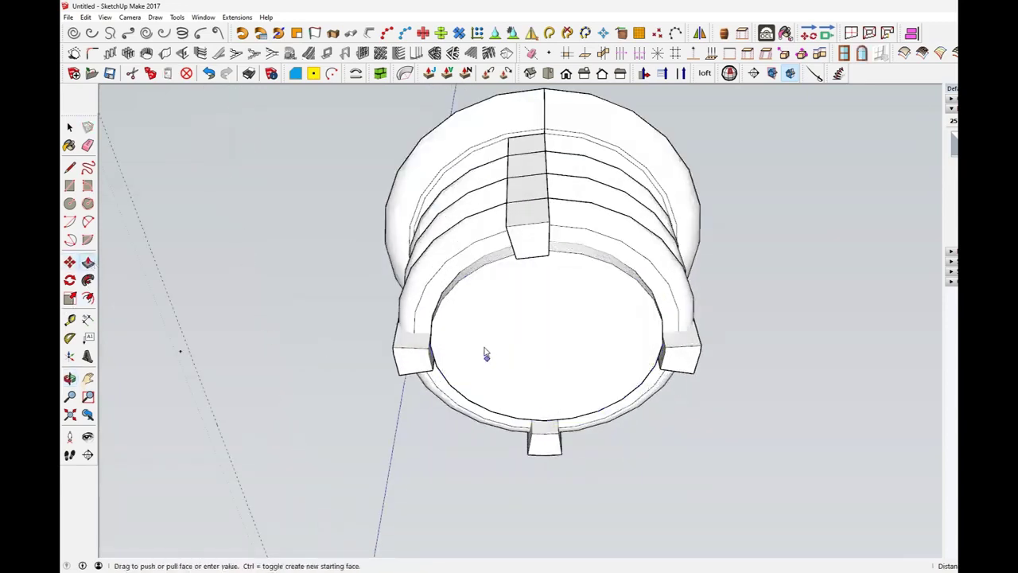
pyautogui.moveTo(483, 350); pyautogui.dragTo(580, 368, button='middle')
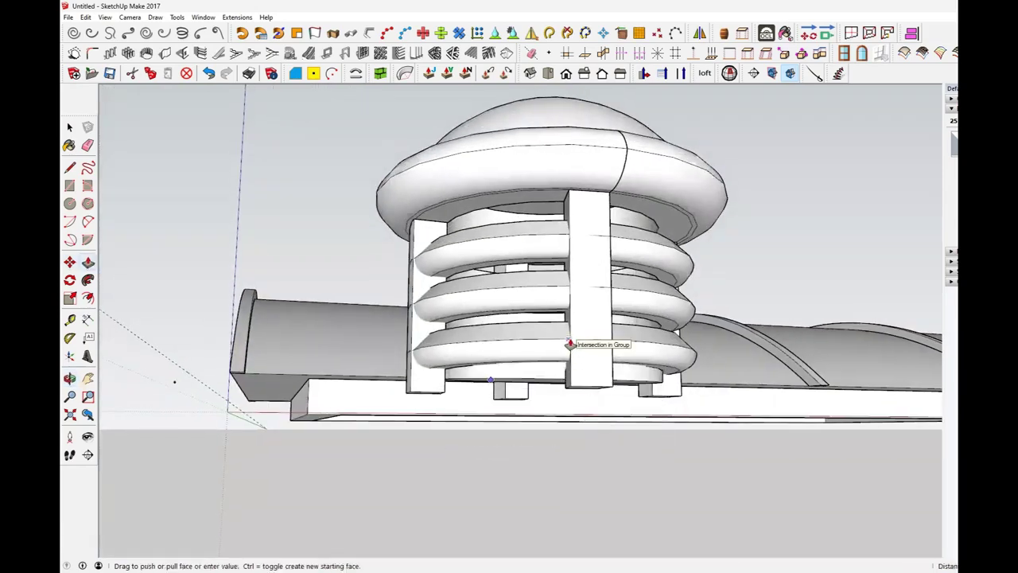
pyautogui.click(571, 344)
# Extrude the circular face on the ventilator's underside downward into a long cylindrical base
pyautogui.moveTo(627, 266)
pyautogui.mouseDown(button='middle')
pyautogui.moveTo(632, 227)
pyautogui.moveTo(629, 268)
pyautogui.mouseUp(button='middle')
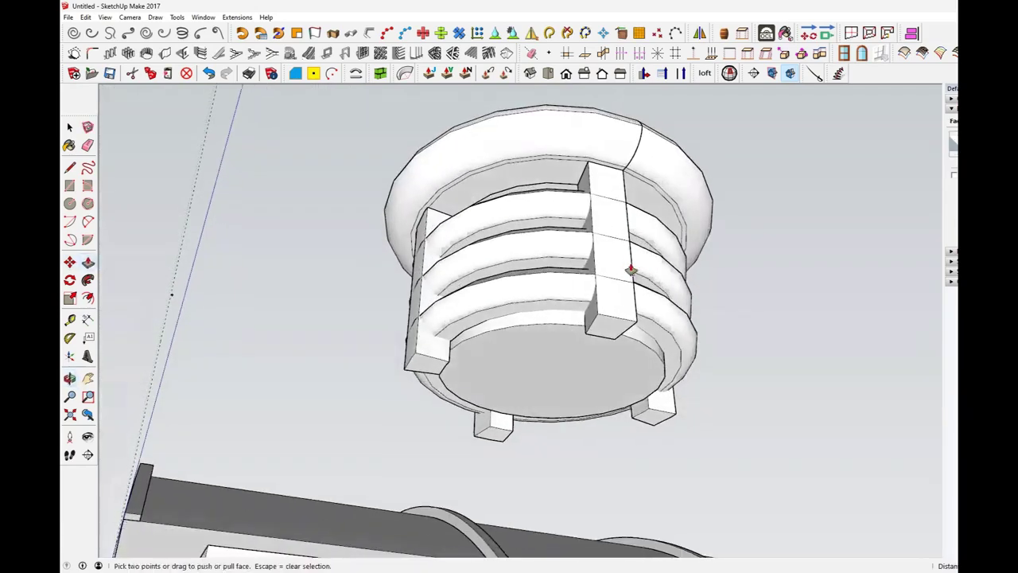
pyautogui.click(571, 366)
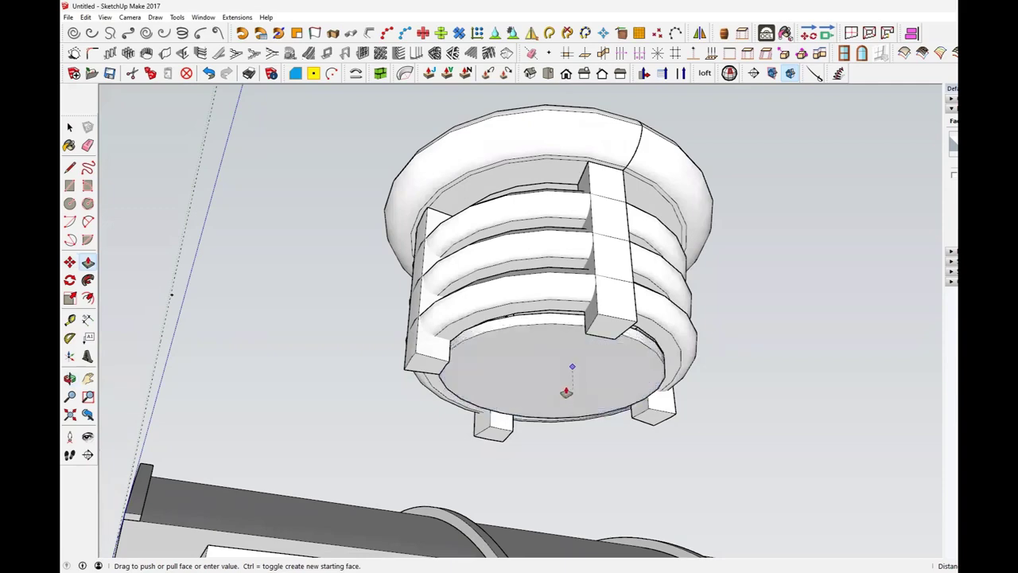
pyautogui.click(567, 388)
pyautogui.click(566, 392)
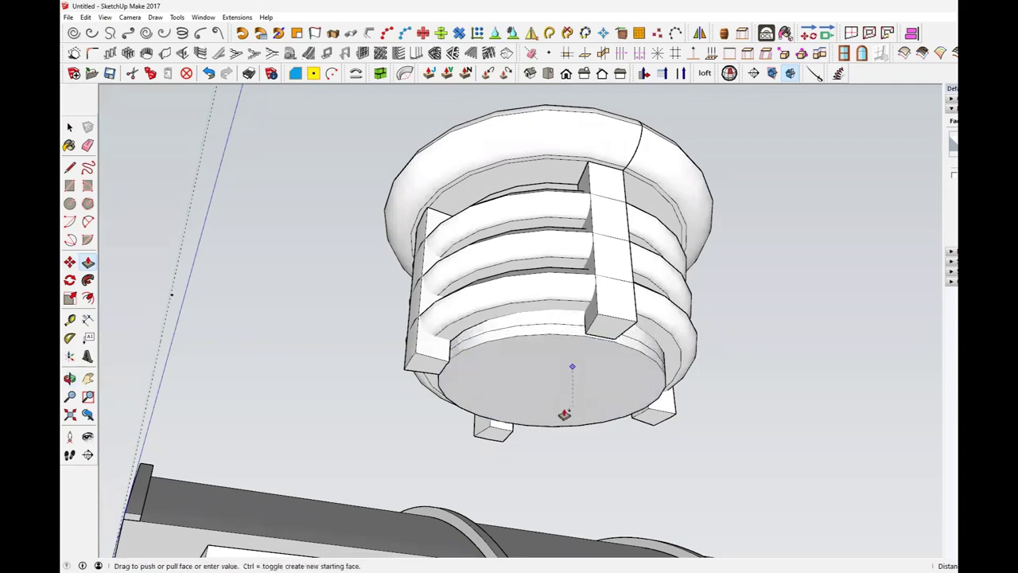
pyautogui.moveTo(565, 416)
pyautogui.mouseDown(button='middle')
pyautogui.moveTo(561, 431)
pyautogui.moveTo(554, 358)
pyautogui.moveTo(553, 422)
pyautogui.mouseUp(button='middle')
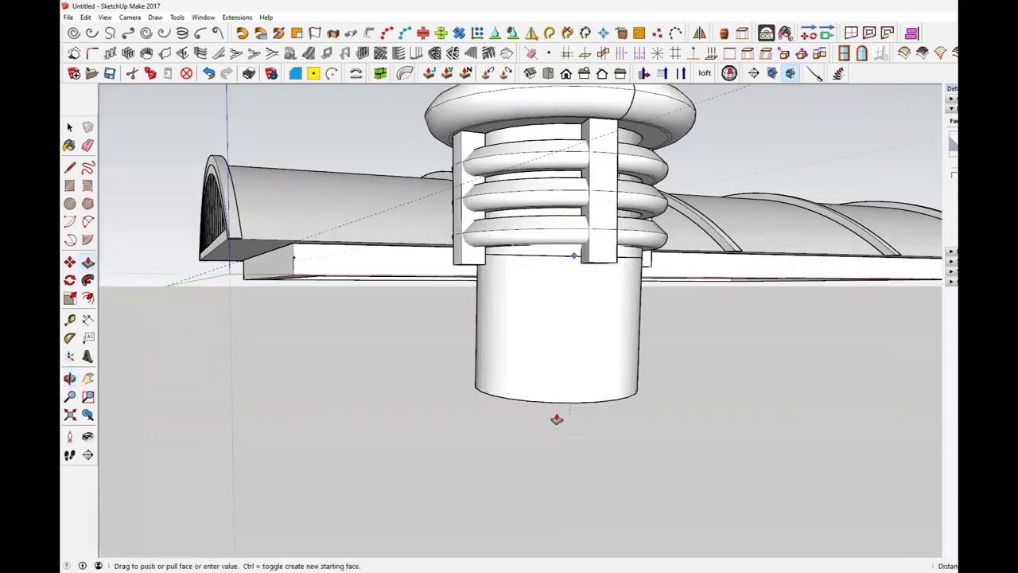
pyautogui.click(557, 420)
# Check the ventilator beside the curved roof and undo the downward extrusion of its cylindrical base
pyautogui.click(69, 127)
pyautogui.moveTo(557, 398); pyautogui.dragTo(814, 364, button='middle')
pyautogui.scroll(-3, 700, 410)
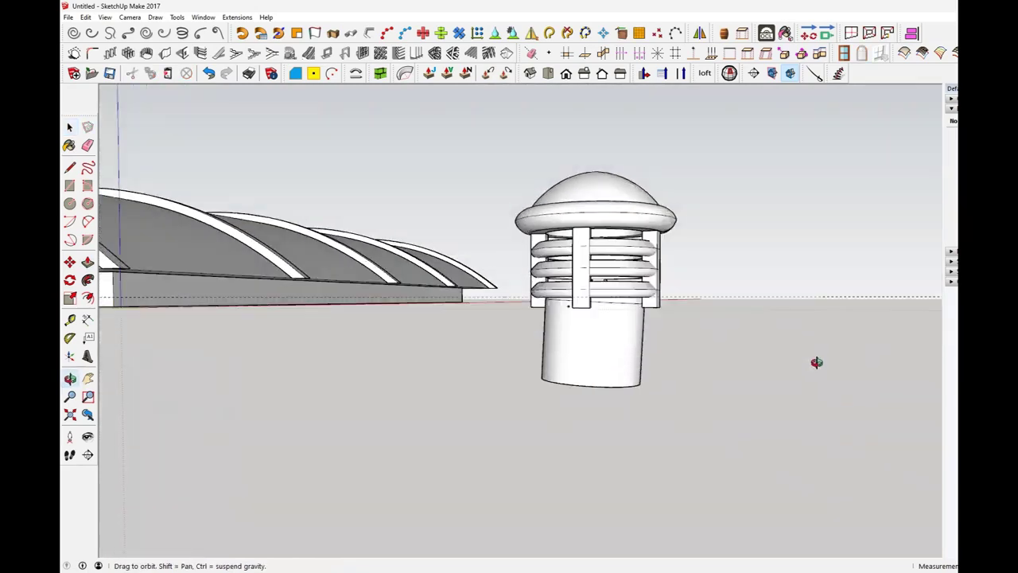
pyautogui.scroll(2, 609, 385)
pyautogui.moveTo(602, 373); pyautogui.dragTo(564, 367, button='middle')
pyautogui.scroll(-2, 613, 365)
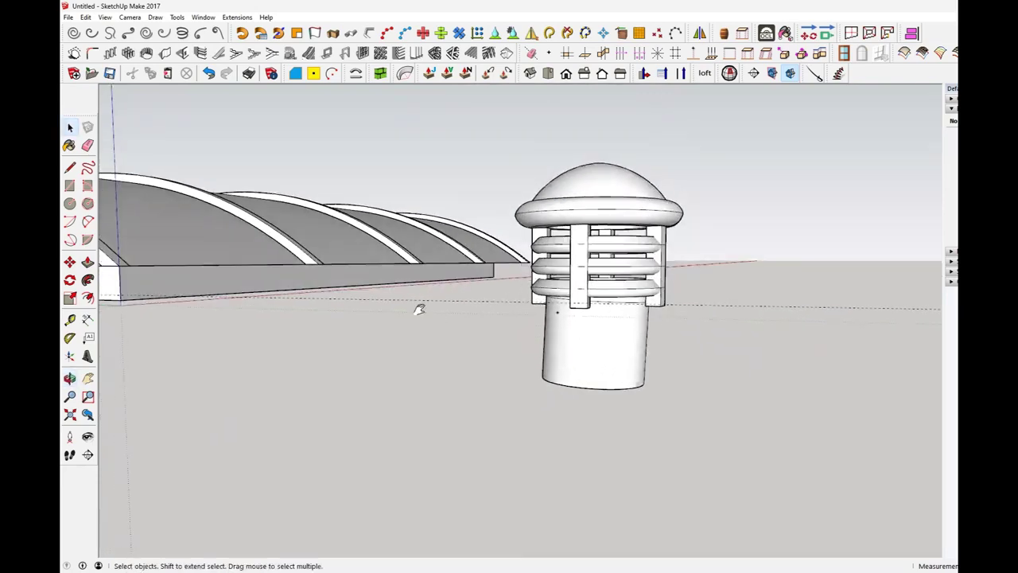
pyautogui.keyDown('shift'); pyautogui.moveTo(418, 307); pyautogui.dragTo(720, 398, button='middle'); pyautogui.keyUp('shift')
pyautogui.moveTo(249, 227); pyautogui.dragTo(672, 341, button='middle')
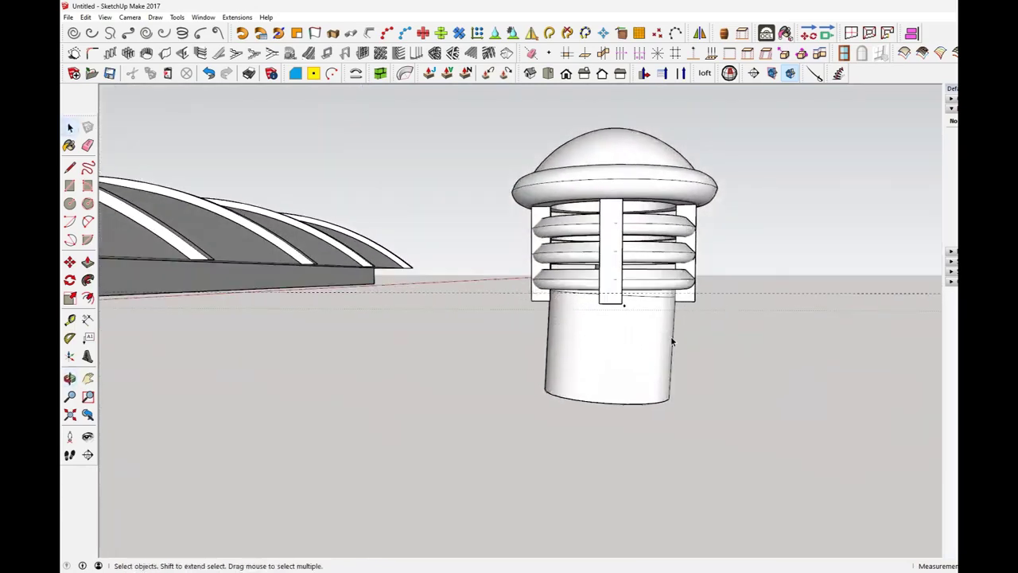
pyautogui.hotkey('ctrl', 'z')
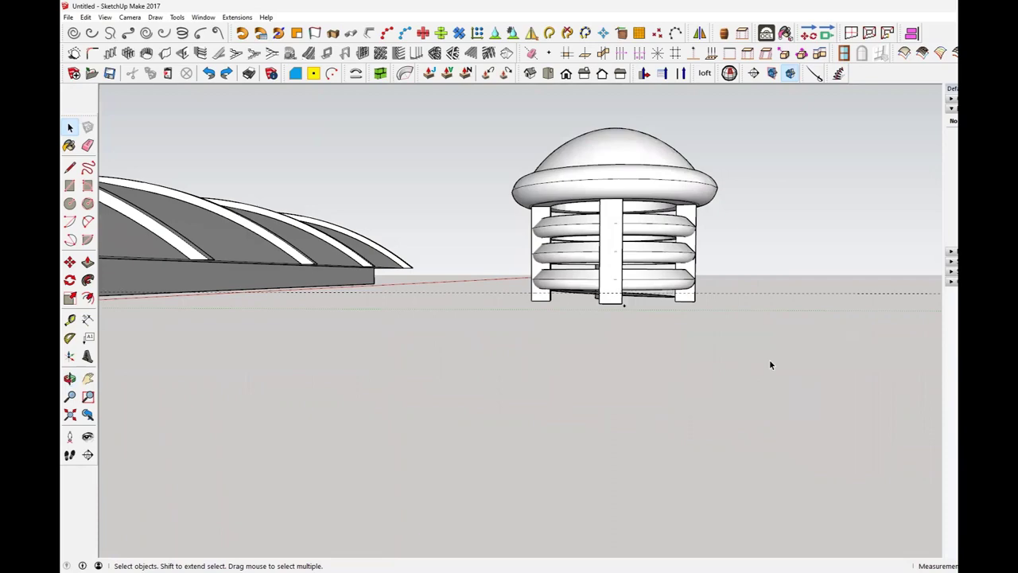
# Draw a circle on the cap's underside inside the ventilator, from its centre point out to the inner edge
pyautogui.moveTo(654, 318); pyautogui.dragTo(733, 145, button='middle')
pyautogui.moveTo(646, 273)
pyautogui.mouseDown(button='middle')
pyautogui.moveTo(664, 364)
pyautogui.moveTo(588, 223)
pyautogui.moveTo(617, 129)
pyautogui.moveTo(657, 257)
pyautogui.mouseUp(button='middle')
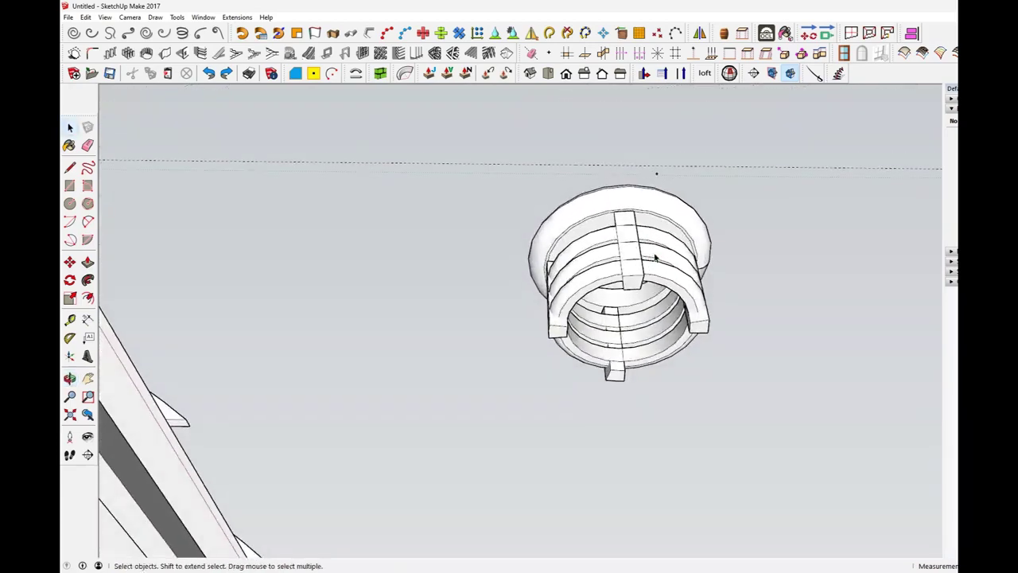
pyautogui.scroll(3, 661, 262)
pyautogui.scroll(2, 678, 305)
pyautogui.moveTo(671, 298); pyautogui.dragTo(689, 220, button='middle')
pyautogui.scroll(-2, 690, 239)
pyautogui.moveTo(693, 284); pyautogui.dragTo(675, 167, button='middle')
pyautogui.click(69, 203)
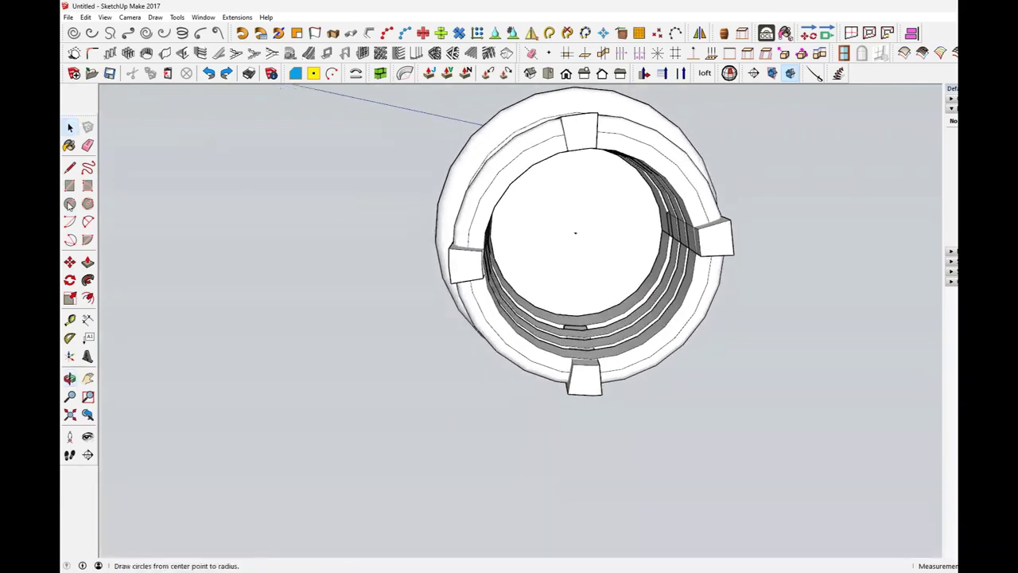
pyautogui.click(576, 231)
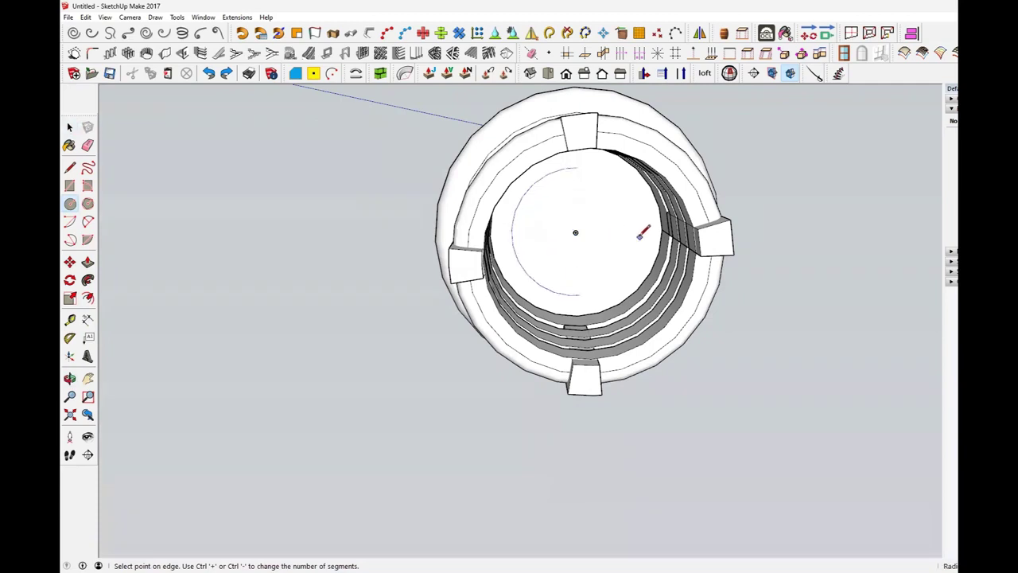
pyautogui.click(665, 231)
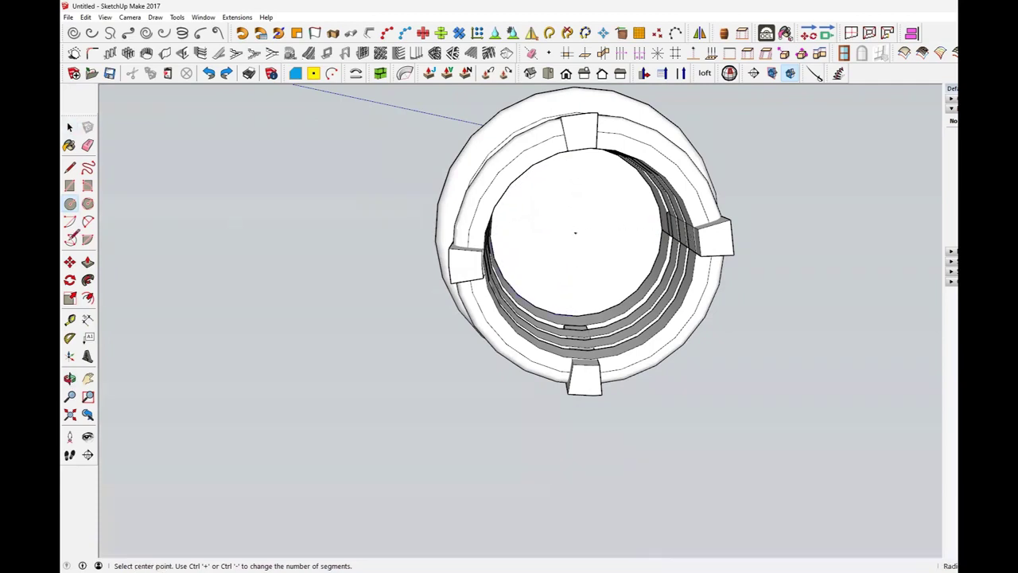
pyautogui.click(70, 262)
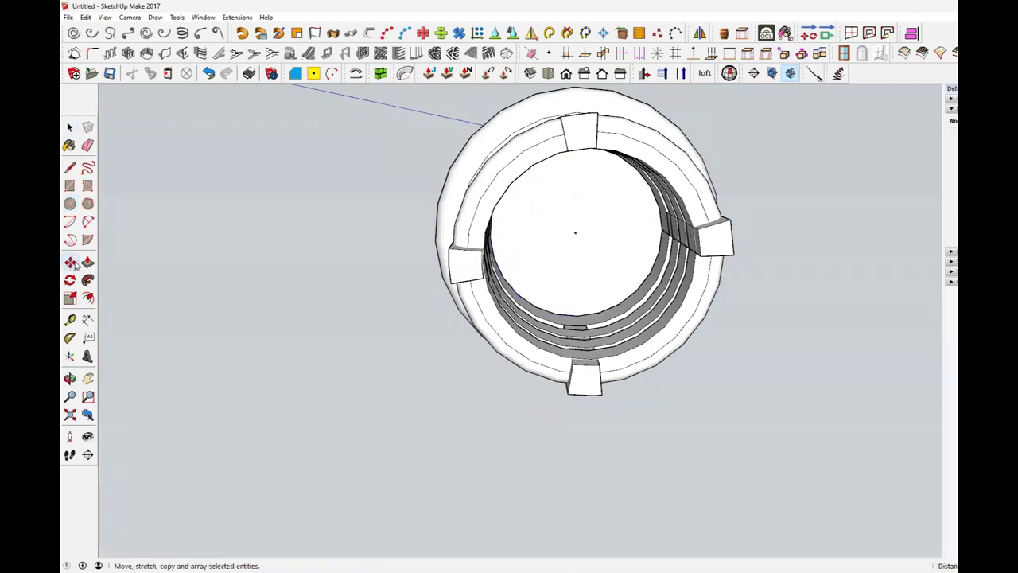
pyautogui.click(87, 263)
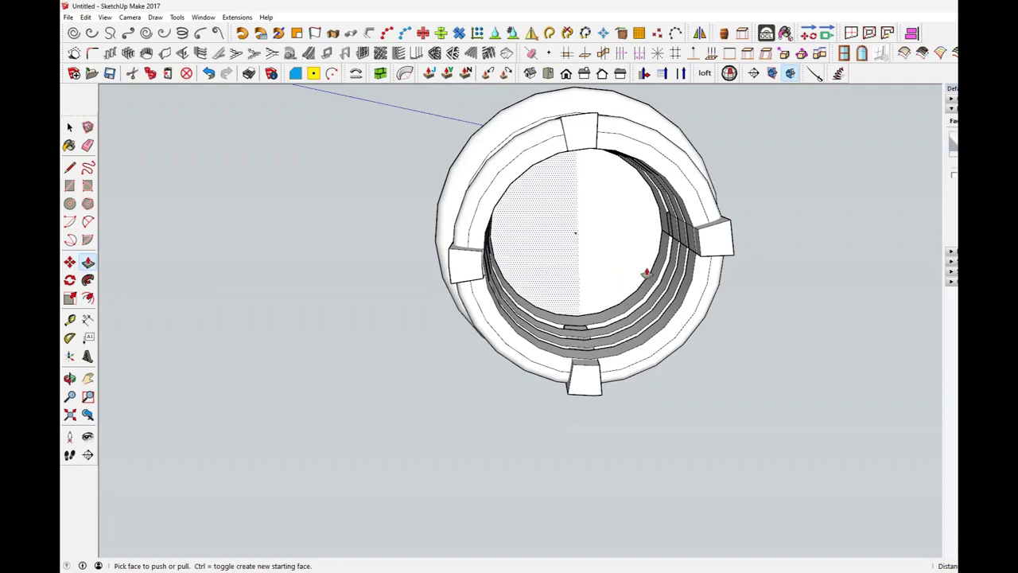
pyautogui.click(560, 278)
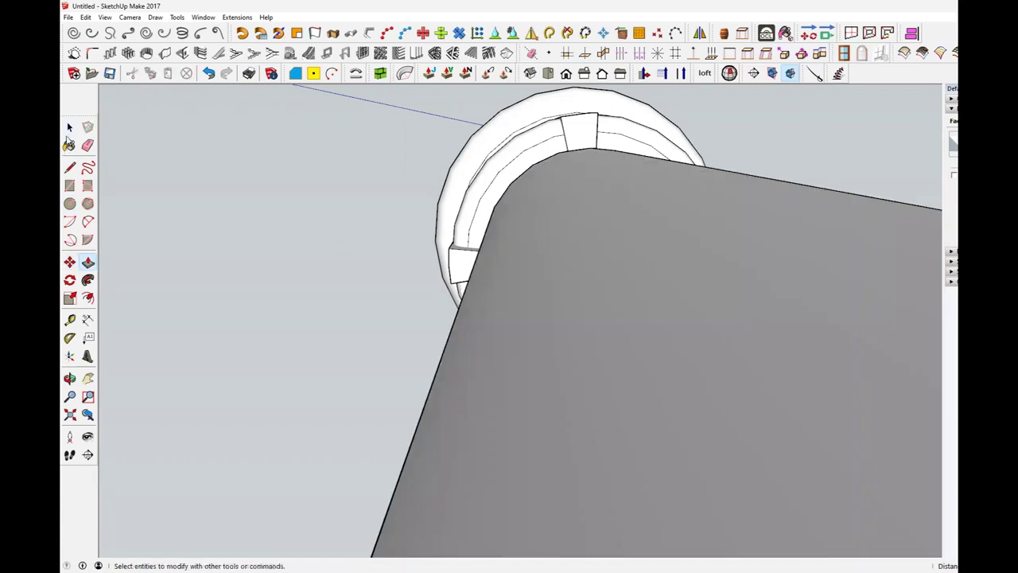
pyautogui.click(69, 127)
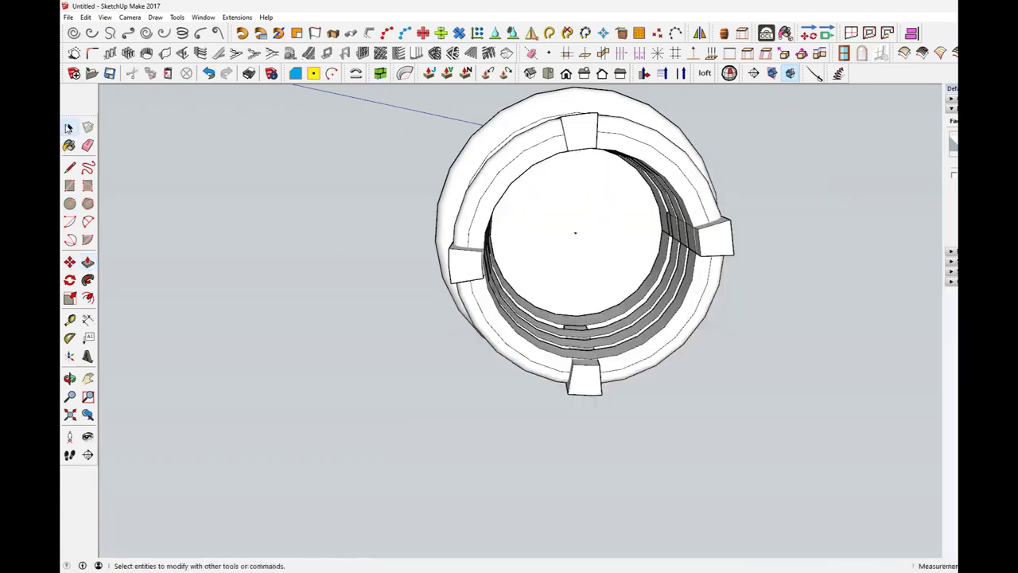
# Try moving the circular face from the cap's underside straight down to the bottom of the legs
pyautogui.click(554, 257)
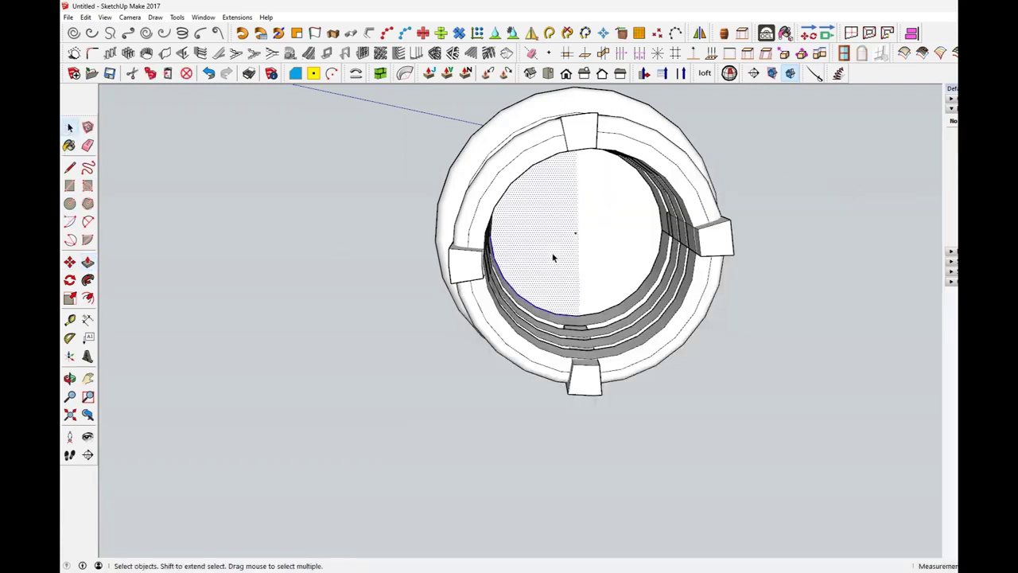
pyautogui.click(70, 262)
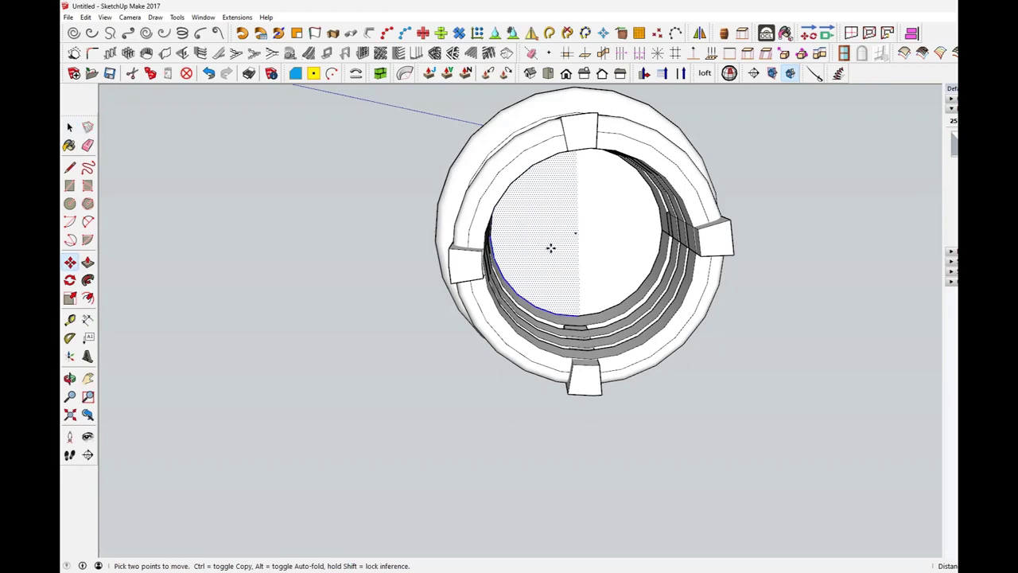
pyautogui.click(552, 249)
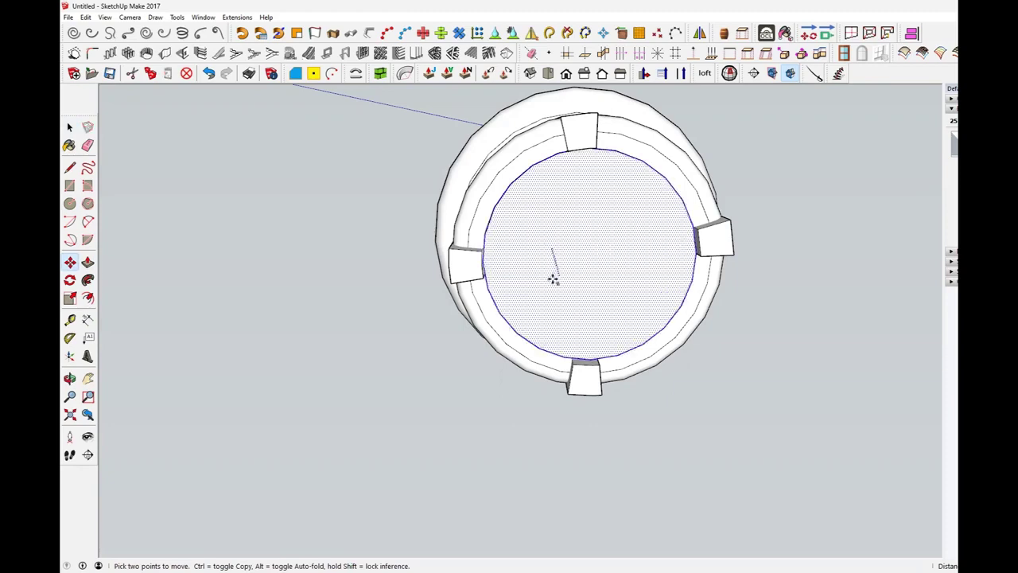
pyautogui.click(480, 256)
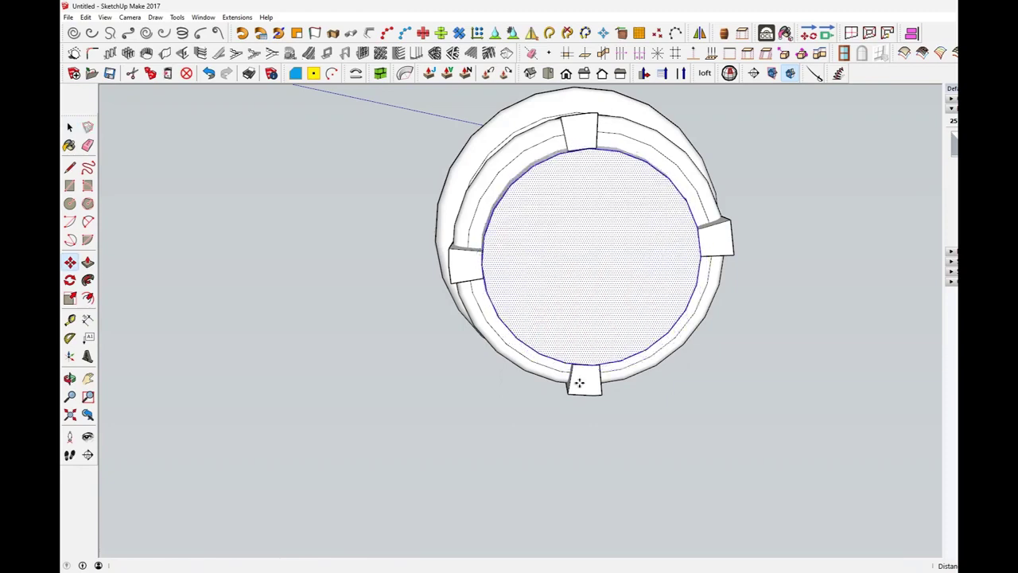
pyautogui.moveTo(579, 383); pyautogui.dragTo(586, 505, button='middle')
pyautogui.scroll(3, 565, 368)
pyautogui.press('m')
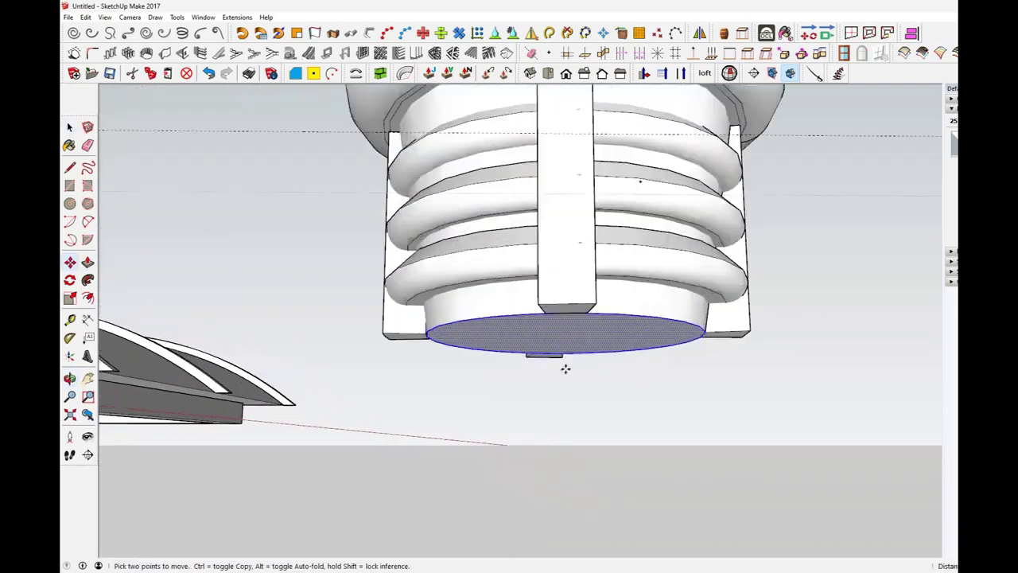
pyautogui.scroll(2, 566, 366)
pyautogui.moveTo(568, 364); pyautogui.dragTo(554, 303, button='middle')
pyautogui.scroll(4, 550, 394)
pyautogui.scroll(-3, 551, 392)
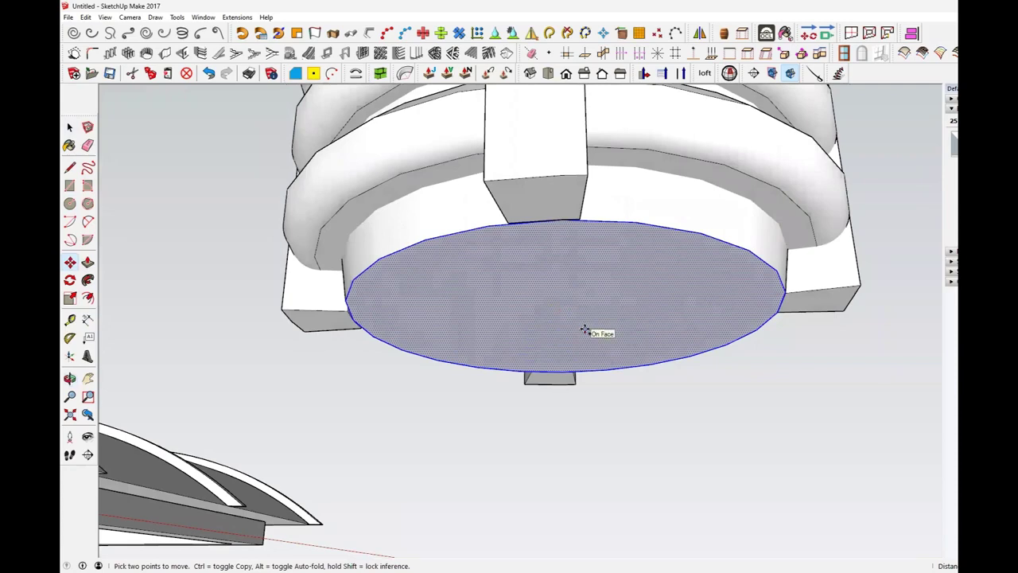
pyautogui.press('Delete')
# Move the circular face inside the ventilator vertically down onto the bottom corner of a leg
pyautogui.moveTo(593, 175)
pyautogui.mouseDown(button='middle')
pyautogui.moveTo(595, 159)
pyautogui.moveTo(596, 194)
pyautogui.mouseUp(button='middle')
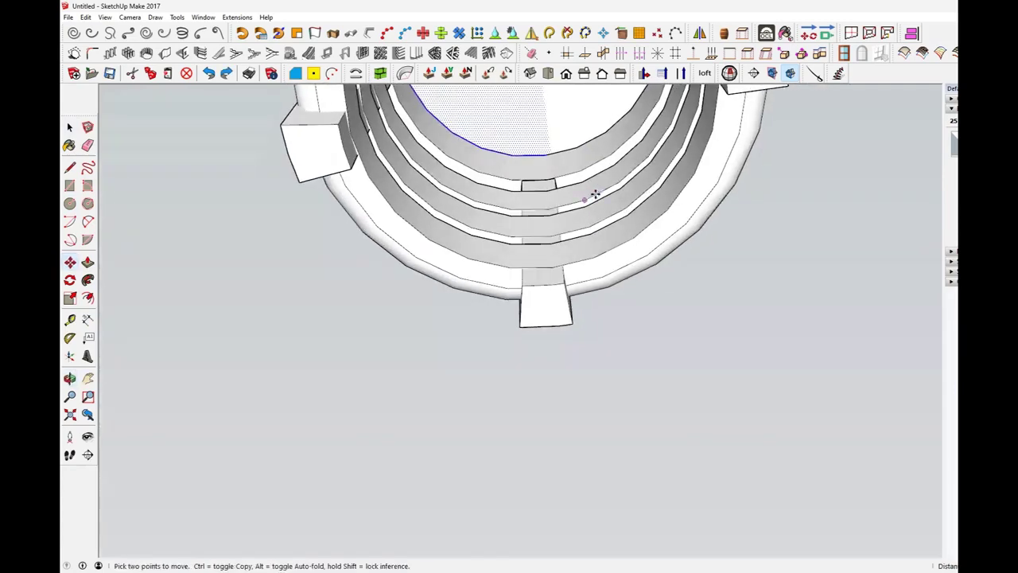
pyautogui.click(69, 265)
pyautogui.press('space')
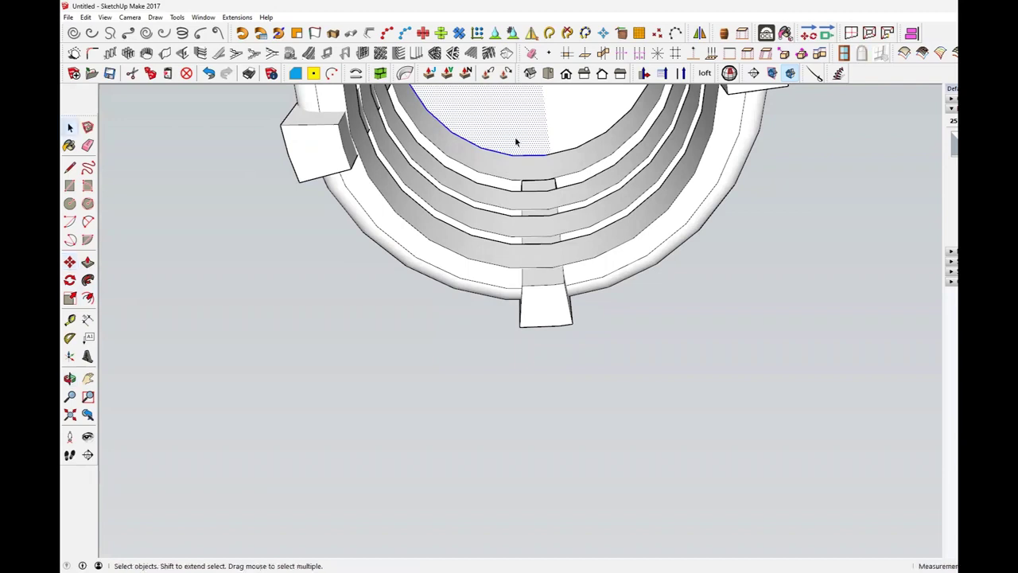
pyautogui.click(70, 262)
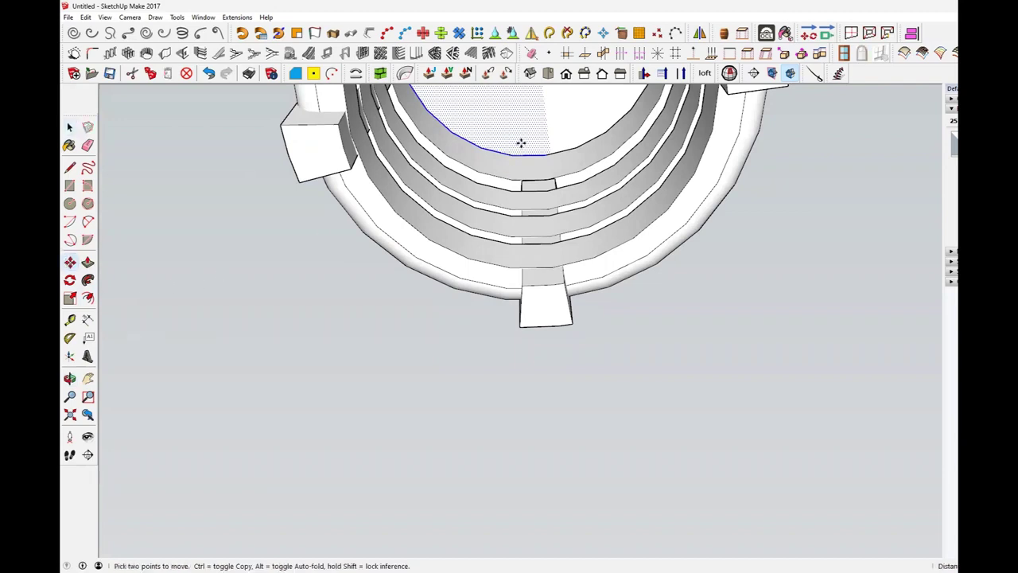
pyautogui.click(522, 143)
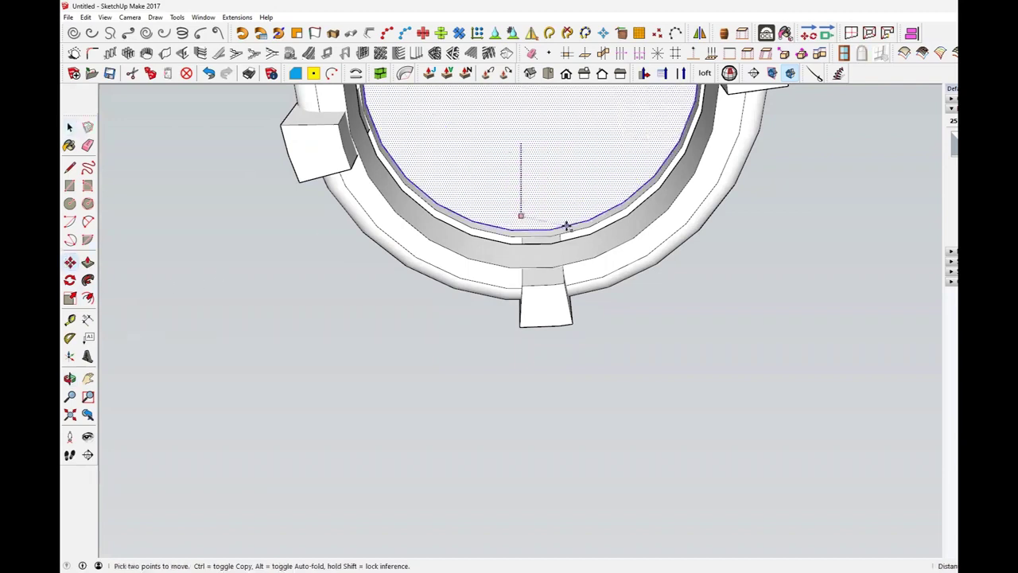
pyautogui.click(564, 284)
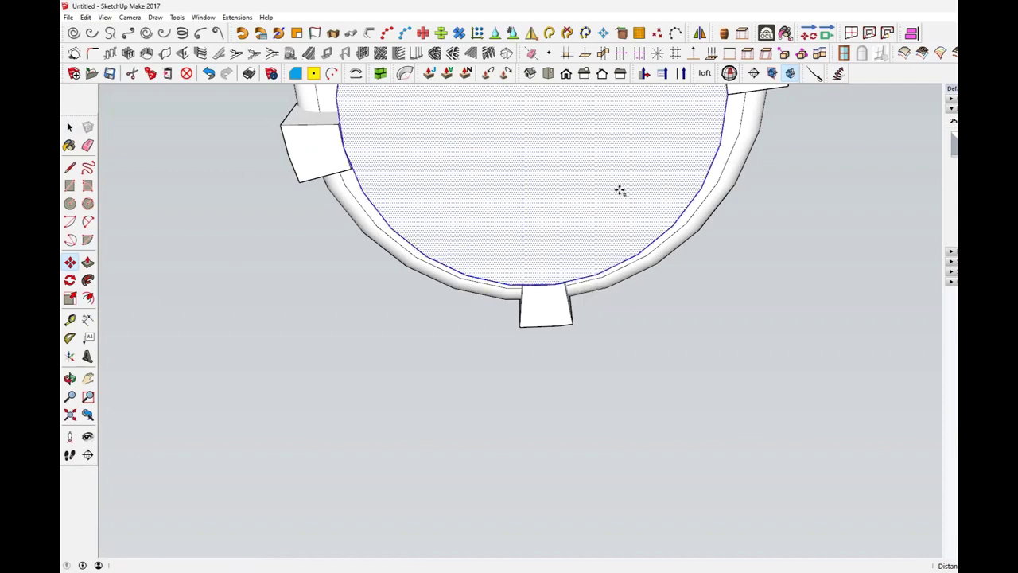
# Delete the inner cylindrical surface behind the ventilator's rings, keeping the circular face at the bottom
pyautogui.moveTo(621, 188); pyautogui.dragTo(566, 464, button='middle')
pyautogui.press('space')
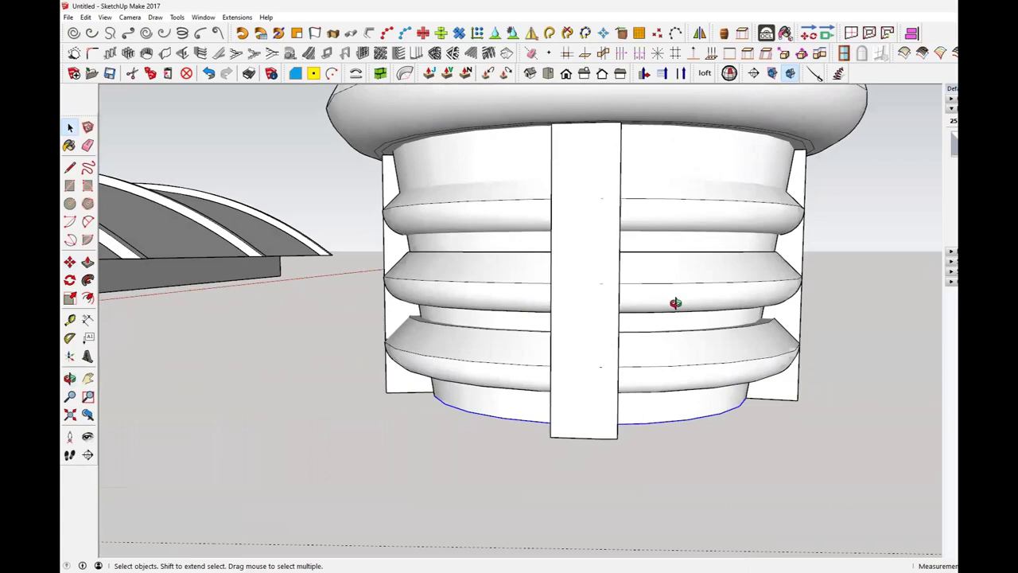
pyautogui.click(702, 171)
pyautogui.moveTo(711, 183); pyautogui.dragTo(698, 166, button='middle')
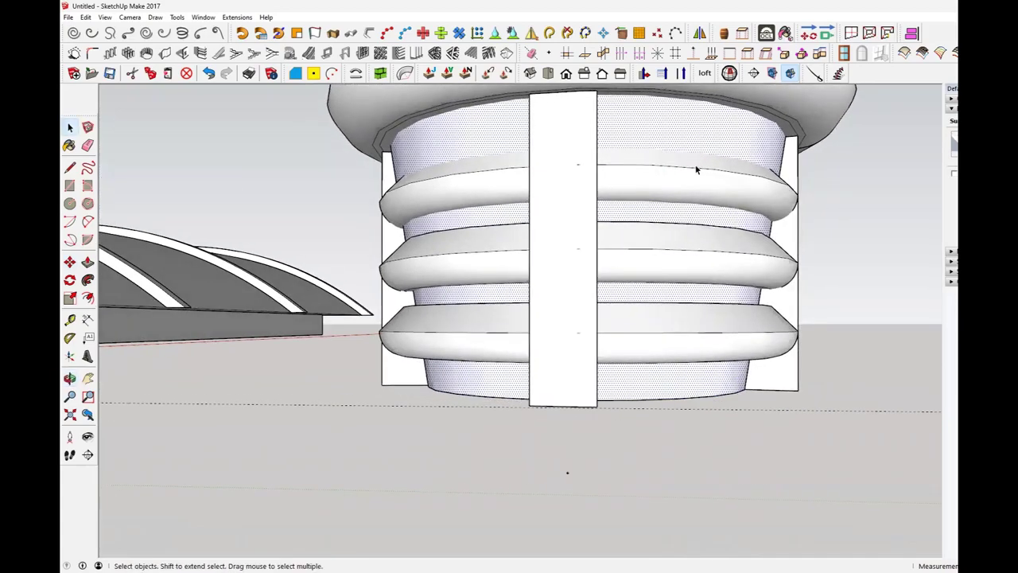
pyautogui.moveTo(709, 265); pyautogui.dragTo(575, 230, button='middle')
# Offset the bottom circular face outward to the outer corners of the legs
pyautogui.click(577, 321)
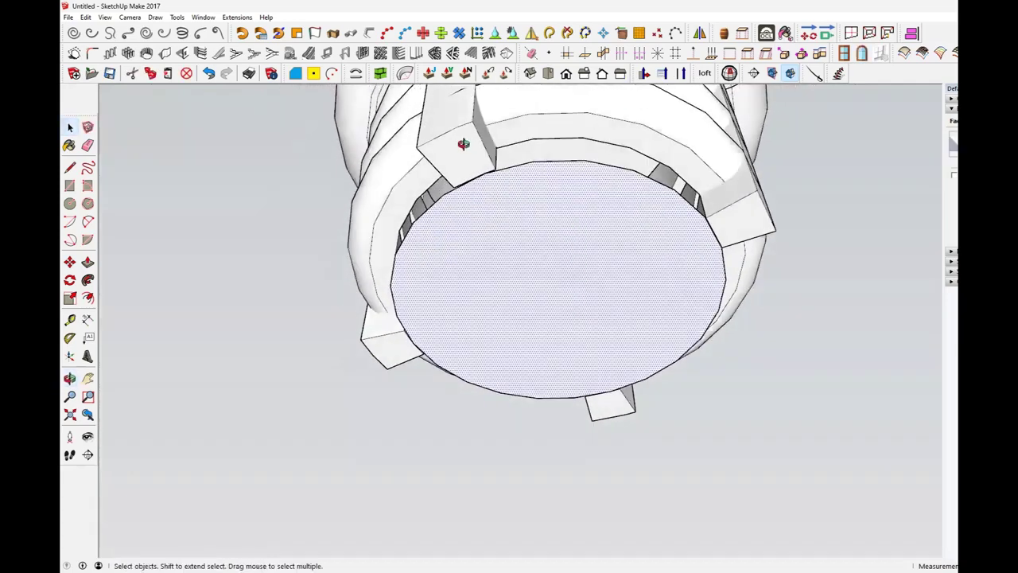
pyautogui.click(465, 186)
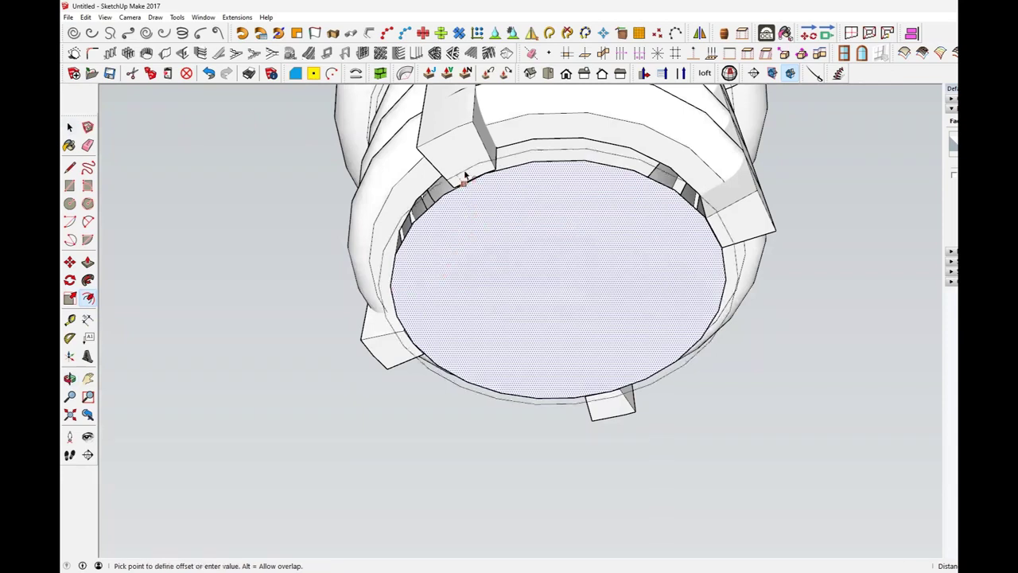
pyautogui.click(457, 129)
pyautogui.press('space')
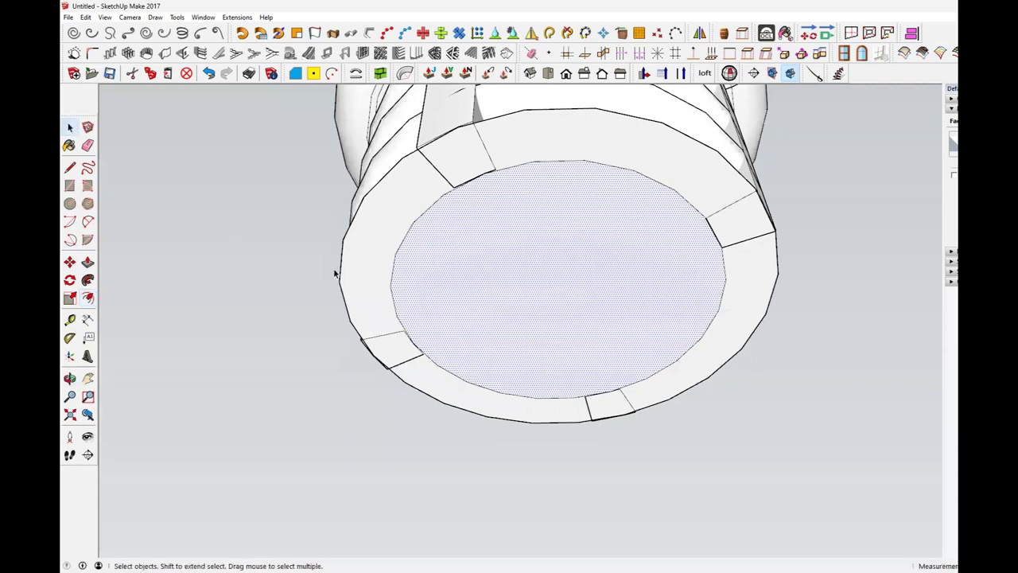
# Delete the inner circle on the ventilator's underside and select the single large bottom face
pyautogui.click(392, 278)
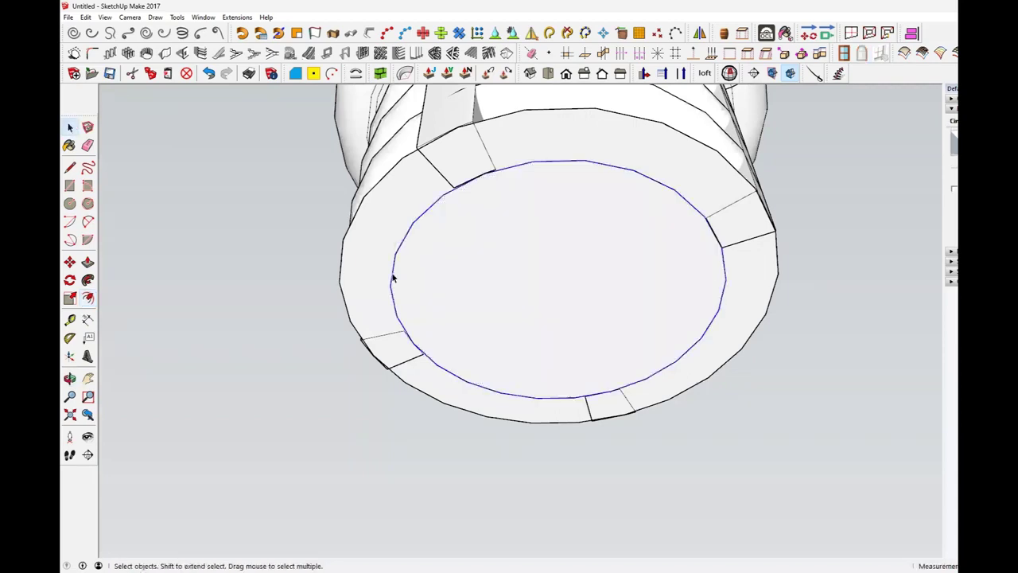
pyautogui.press('Delete')
pyautogui.click(521, 302)
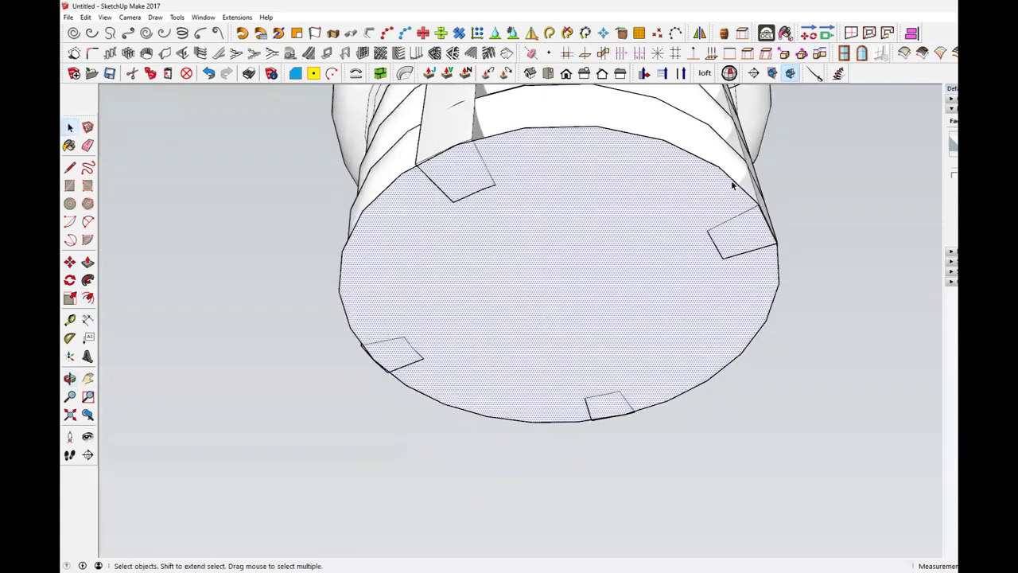
pyautogui.scroll(-3, 700, 211)
pyautogui.moveTo(673, 234); pyautogui.dragTo(673, 314, button='middle')
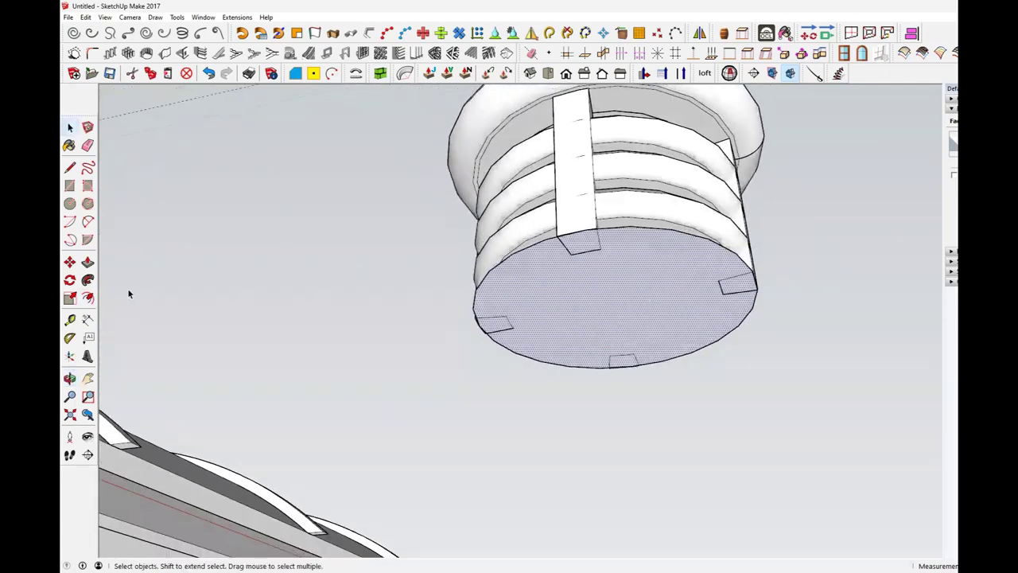
# Push/pull the circular bottom face downward to form a solid cylindrical base beneath the ventilator's legs
pyautogui.click(618, 303)
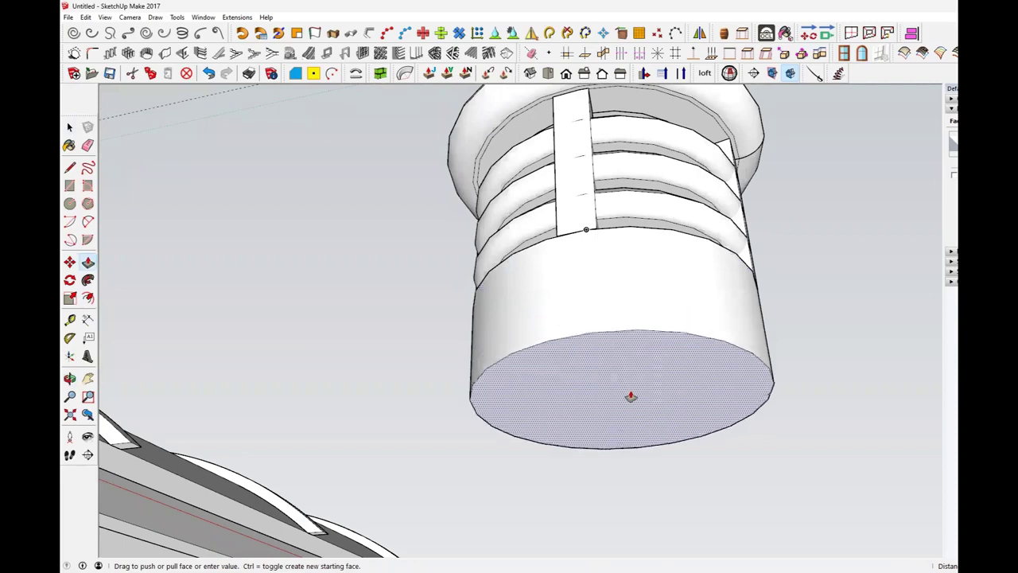
pyautogui.click(630, 395)
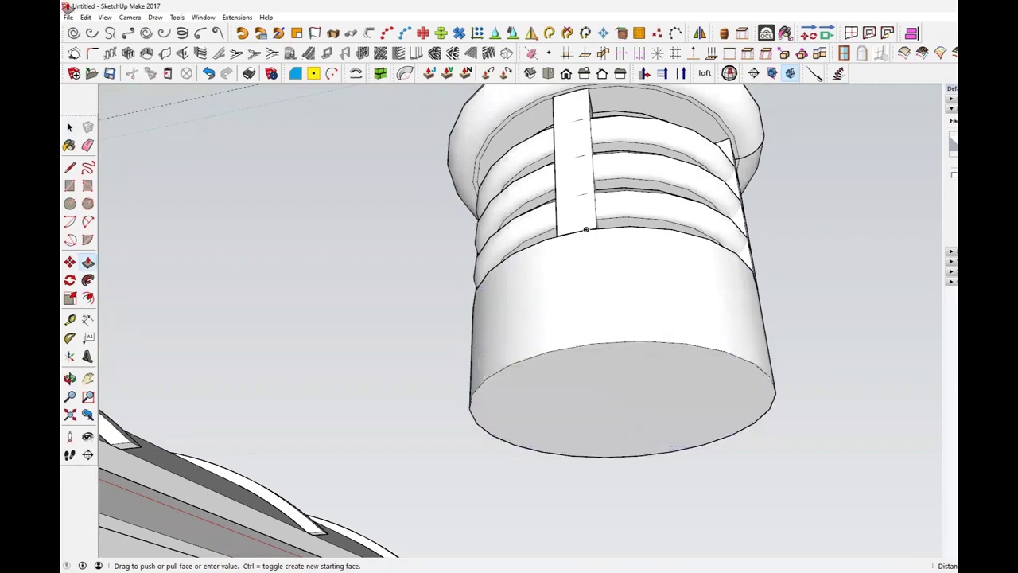
pyautogui.click(69, 128)
# Select the whole ventilator, including cap, rings, legs and base, and make it a single group
pyautogui.scroll(-3, 613, 333)
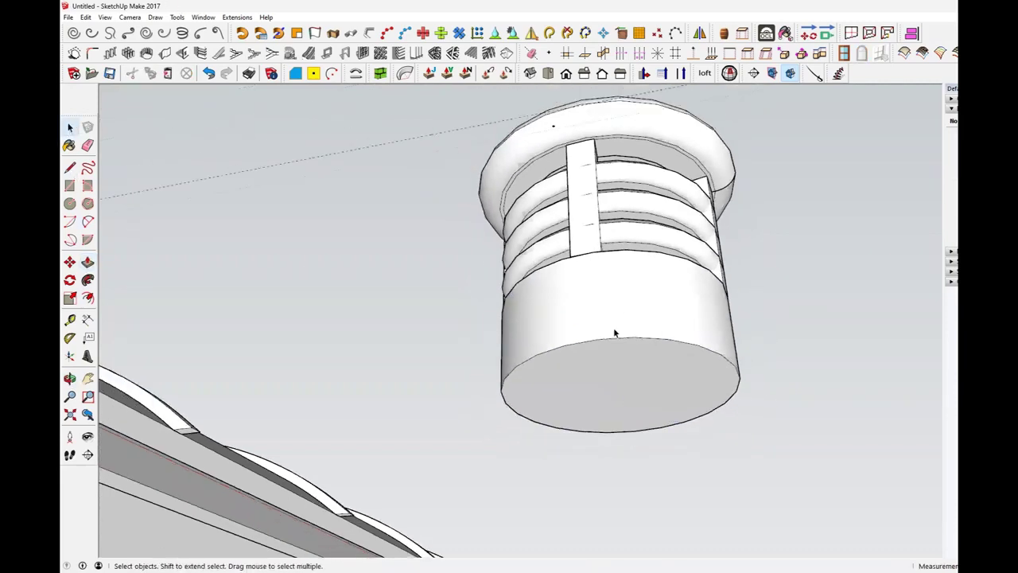
pyautogui.moveTo(613, 333); pyautogui.dragTo(704, 382, button='middle')
pyautogui.click(703, 382)
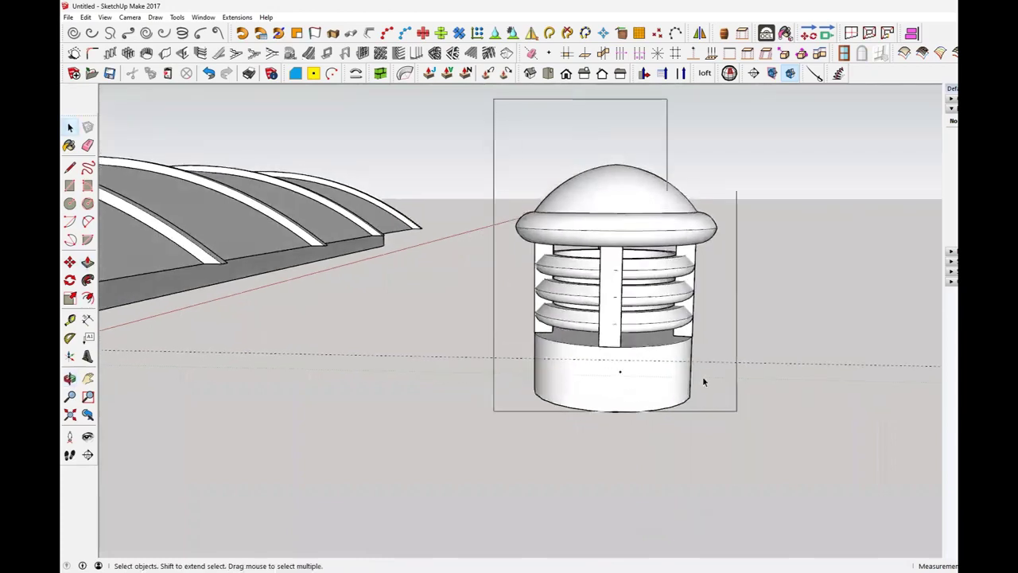
pyautogui.moveTo(703, 382); pyautogui.dragTo(836, 509)
pyautogui.rightClick(624, 387)
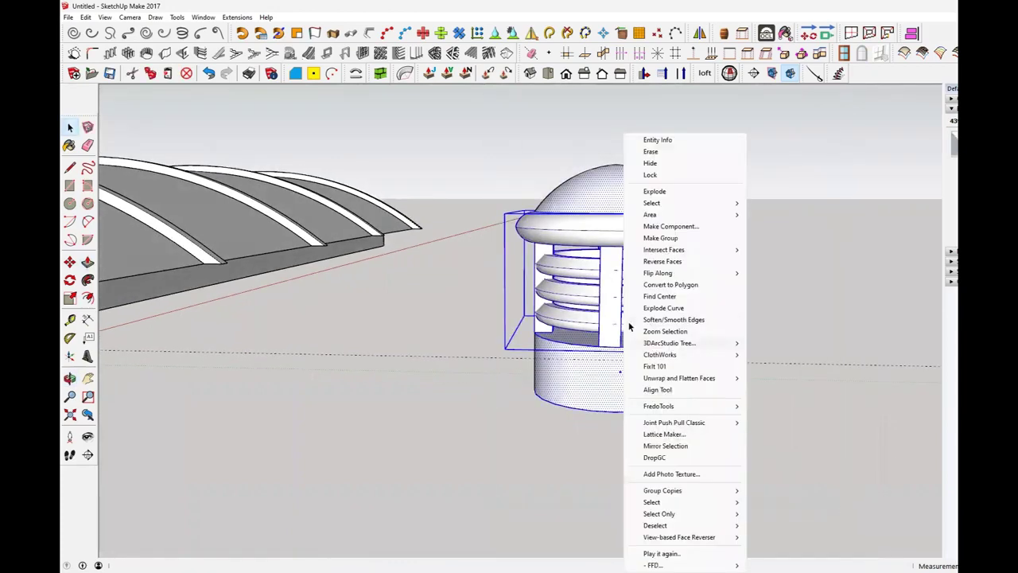
pyautogui.click(675, 244)
# Move the ventilator group onto the crown of the roof's front bay and lower its base vertically into the curved surface
pyautogui.scroll(-2, 557, 350)
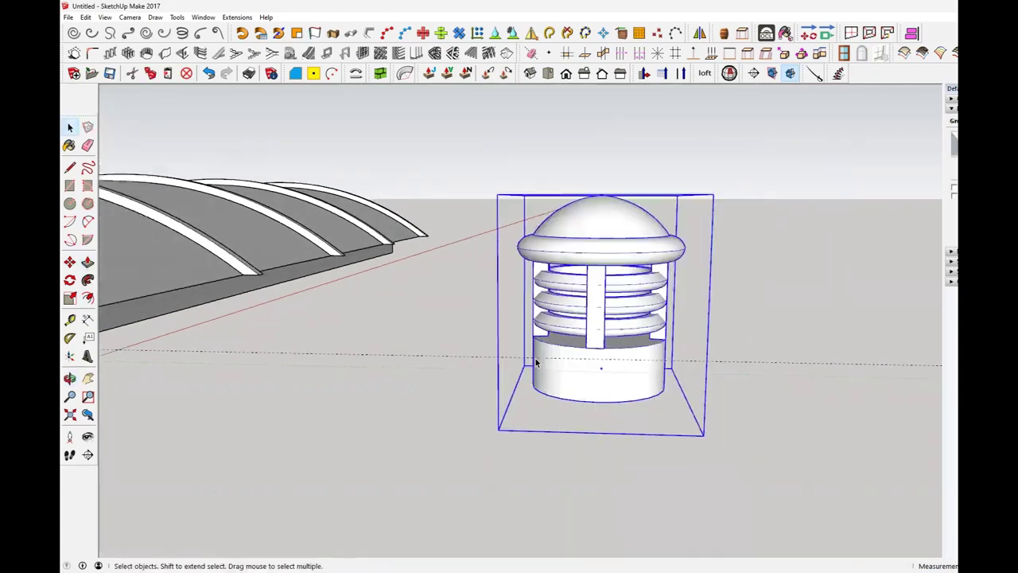
pyautogui.moveTo(557, 351); pyautogui.dragTo(764, 421, button='middle')
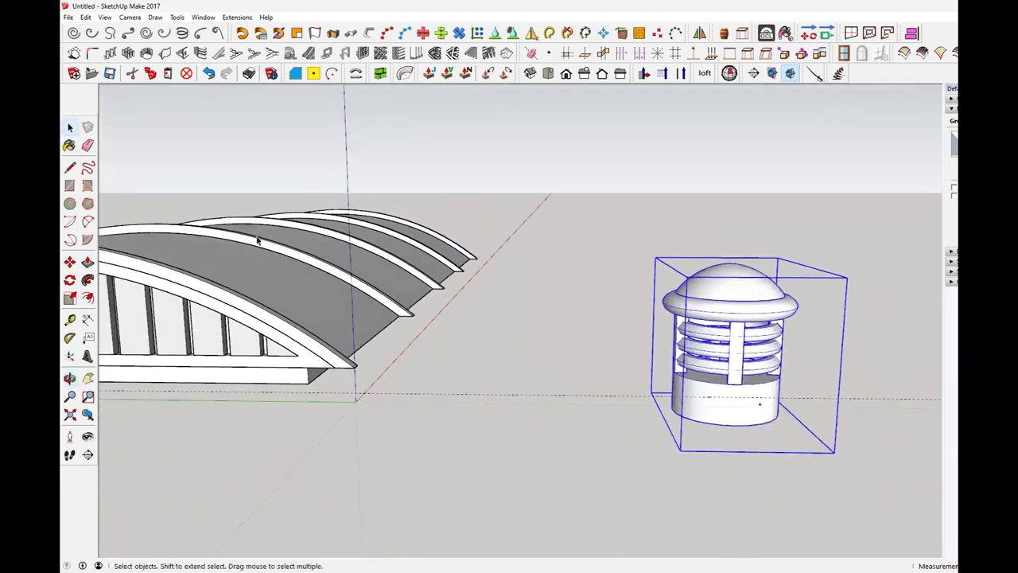
pyautogui.click(69, 263)
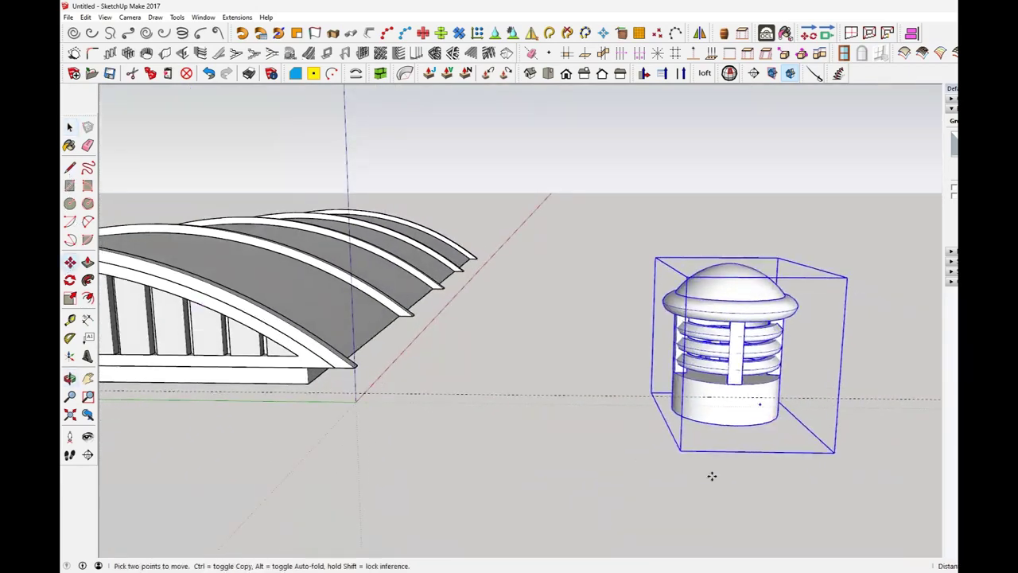
pyautogui.moveTo(259, 236); pyautogui.dragTo(628, 310, button='middle')
pyautogui.click(760, 348)
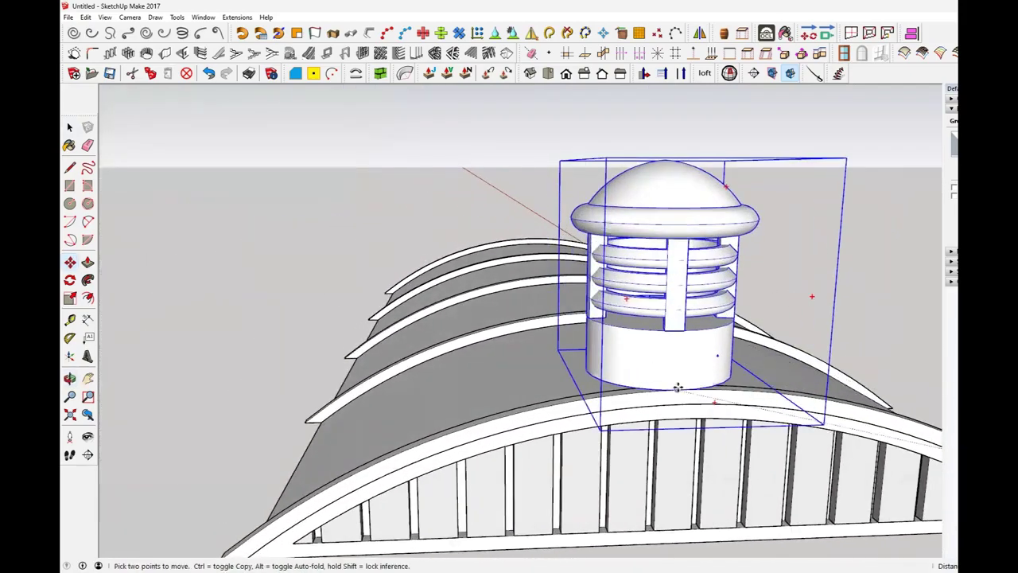
pyautogui.moveTo(661, 390); pyautogui.dragTo(615, 344, button='middle')
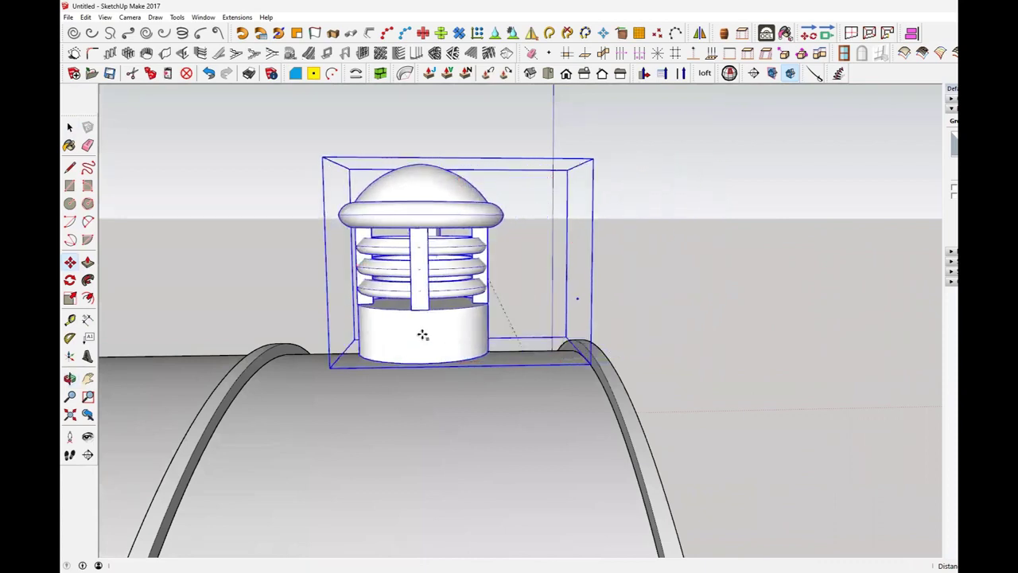
pyautogui.click(423, 335)
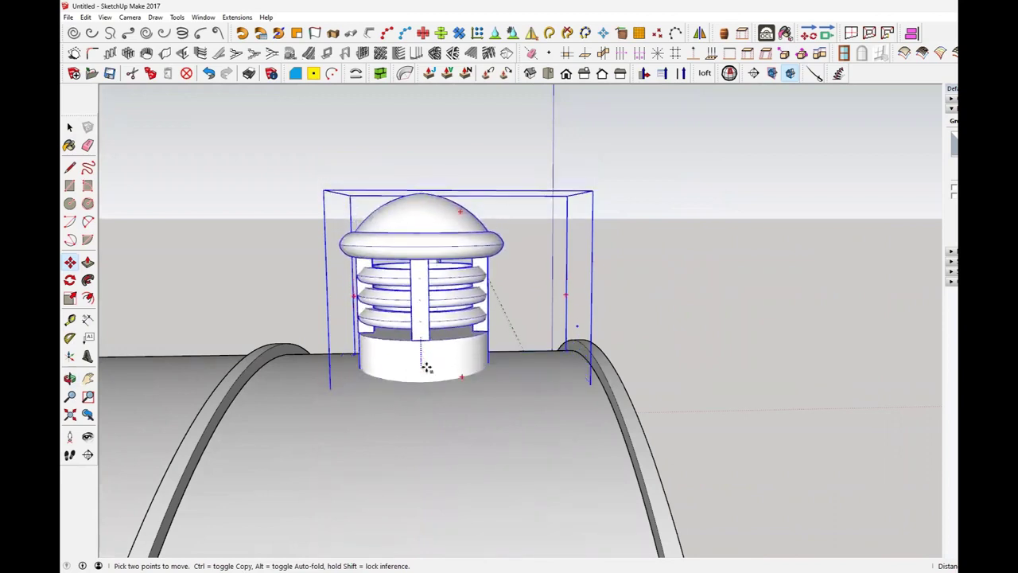
# Scale the ventilator group uniformly about its center down to about half its size
pyautogui.moveTo(573, 425); pyautogui.dragTo(151, 436, button='middle')
pyautogui.moveTo(546, 402); pyautogui.dragTo(460, 450, button='middle')
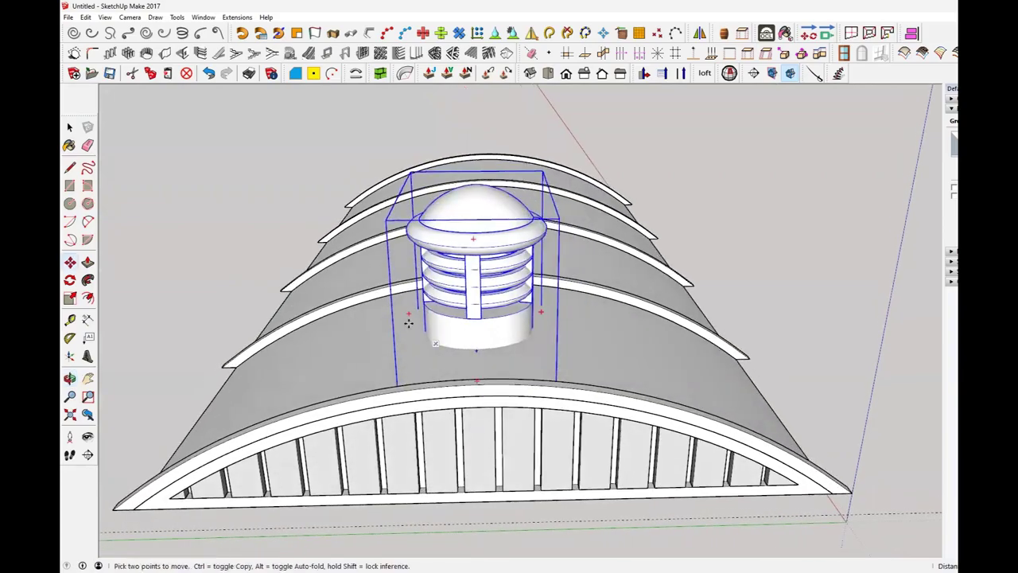
pyautogui.moveTo(549, 401); pyautogui.dragTo(787, 364, button='middle')
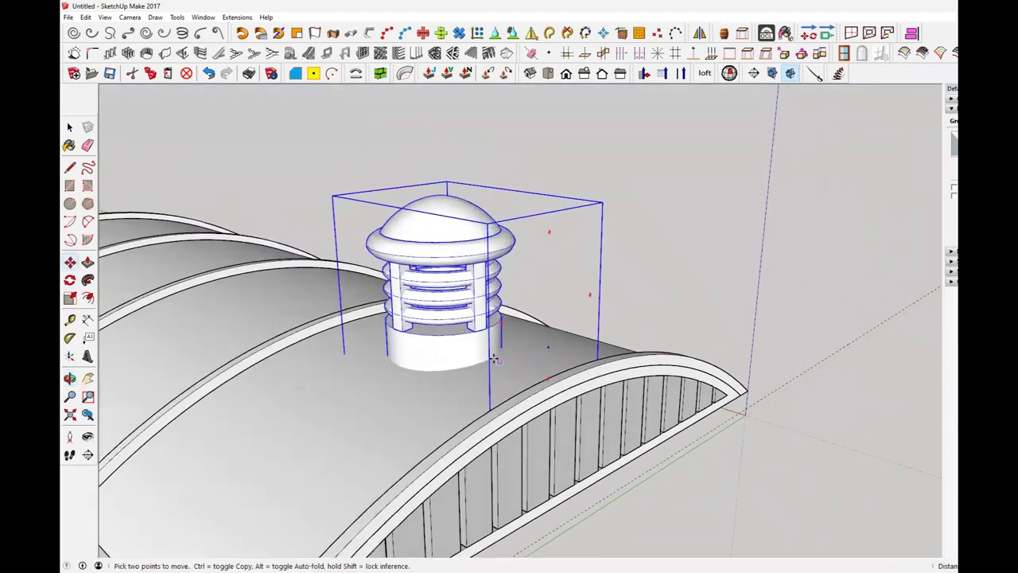
pyautogui.moveTo(485, 381); pyautogui.dragTo(309, 341, button='middle')
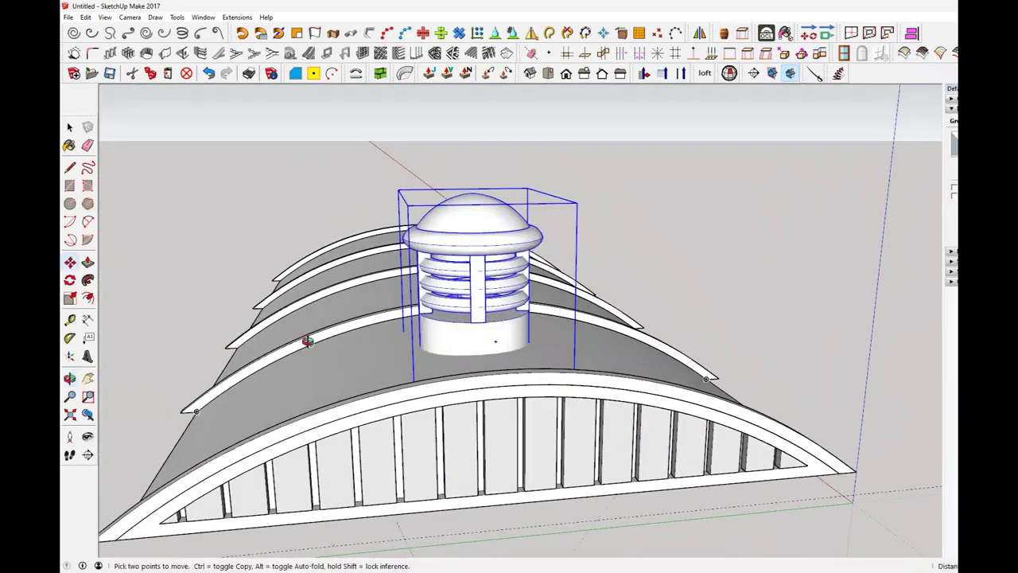
pyautogui.click(87, 280)
pyautogui.click(70, 298)
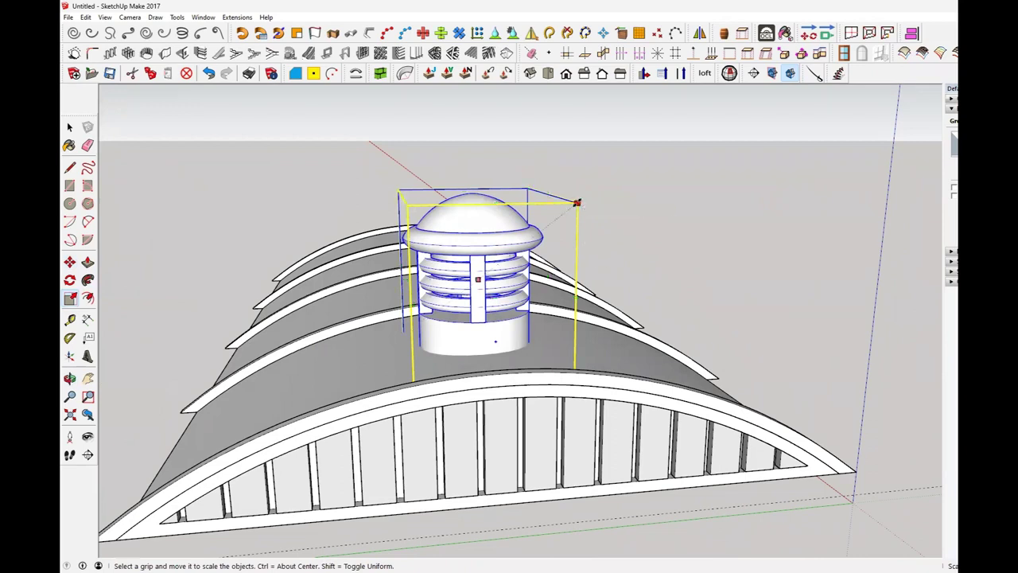
pyautogui.moveTo(577, 203); pyautogui.dragTo(562, 213)
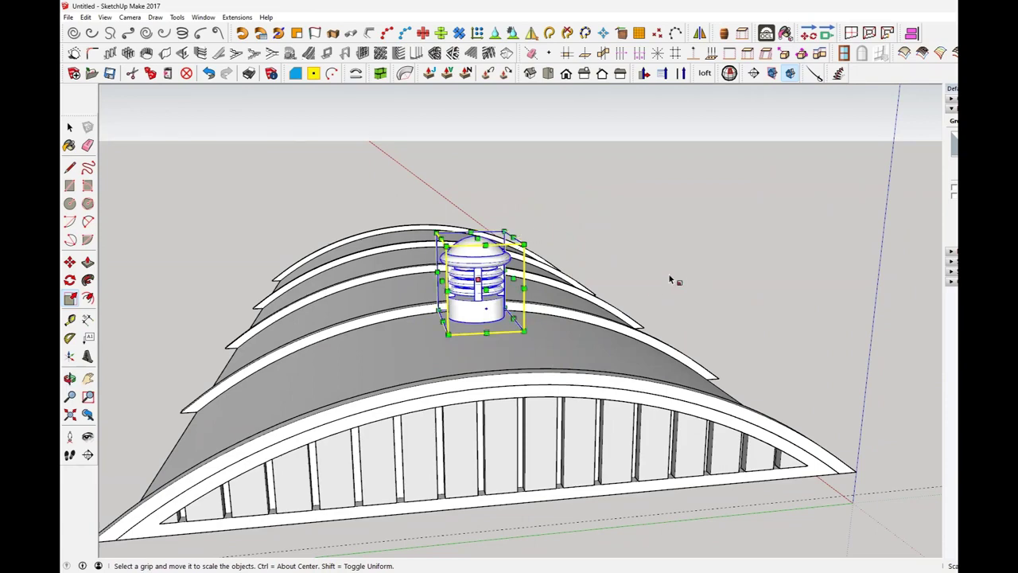
# Lower the scaled-down ventilator group vertically until the bottom of its base sinks into the curved roof
pyautogui.moveTo(660, 347); pyautogui.dragTo(505, 362, button='middle')
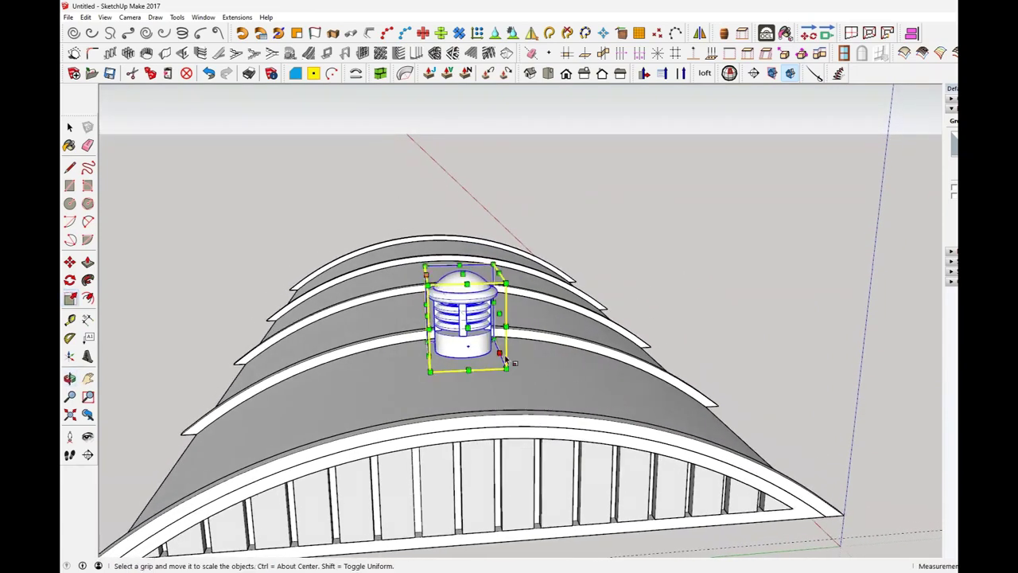
pyautogui.scroll(4, 432, 367)
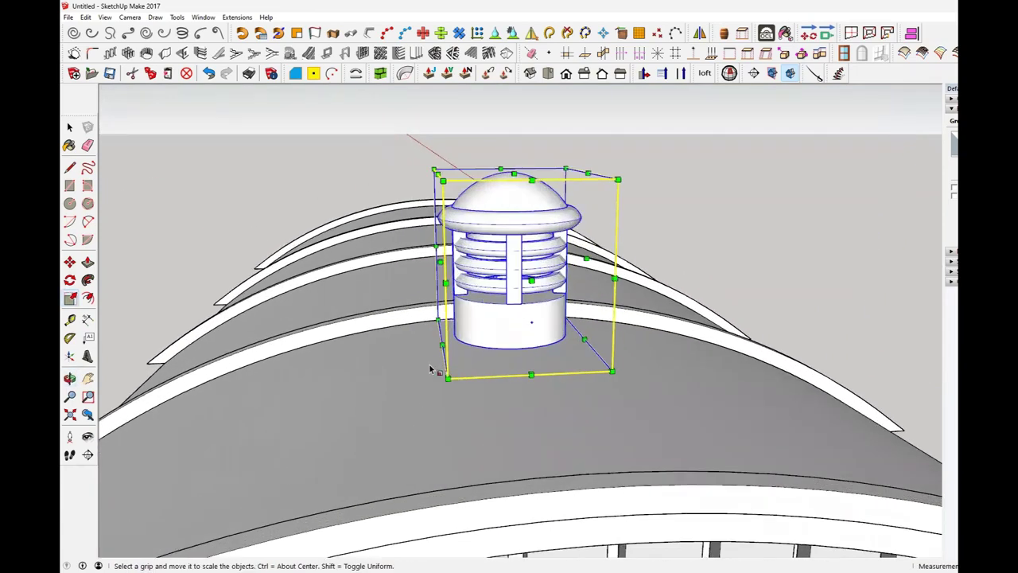
pyautogui.click(70, 263)
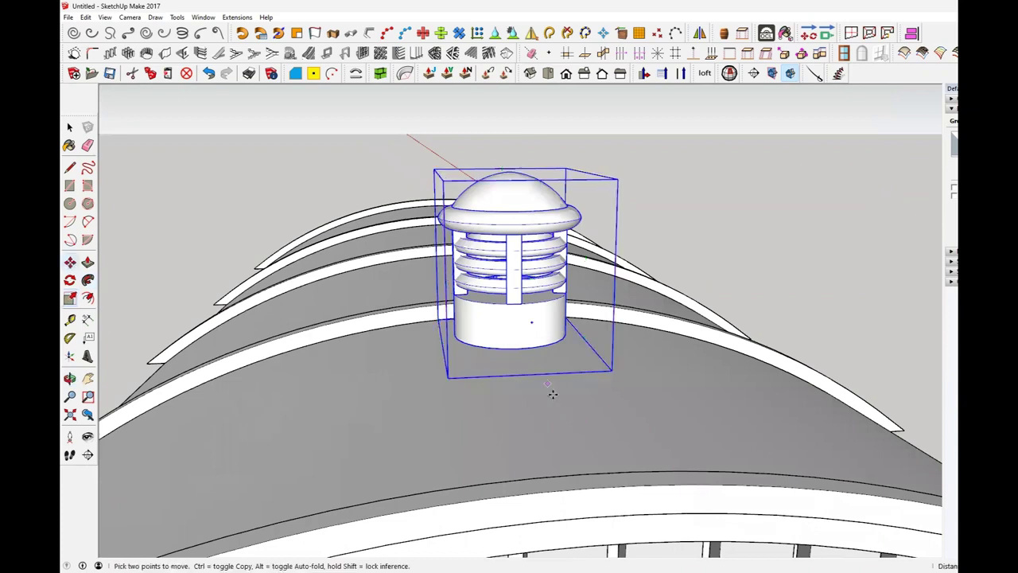
pyautogui.click(518, 342)
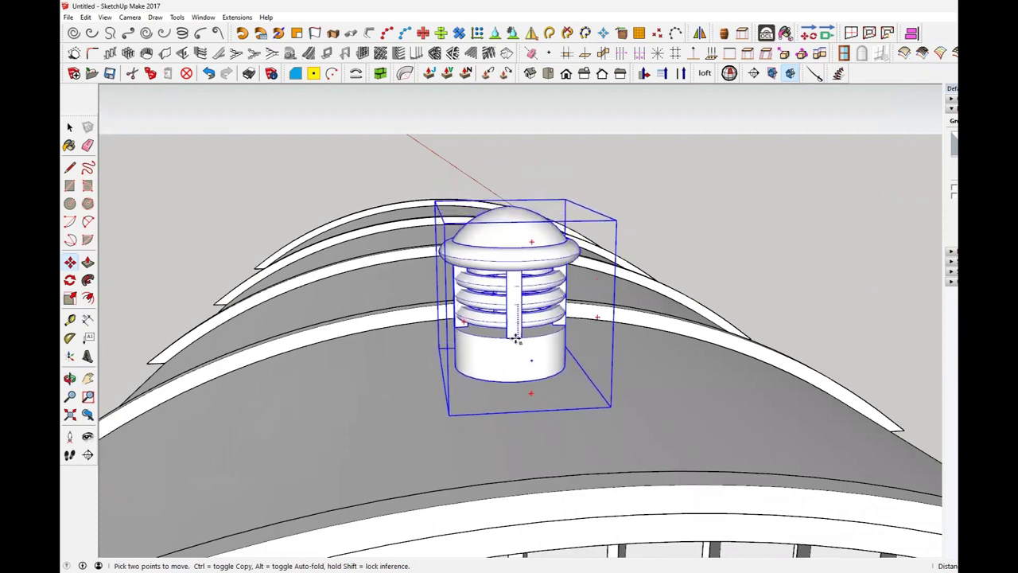
pyautogui.click(499, 383)
# Deselect the ventilator and examine its size, louvres and seating on the curved roof from several sides
pyautogui.scroll(-4, 588, 427)
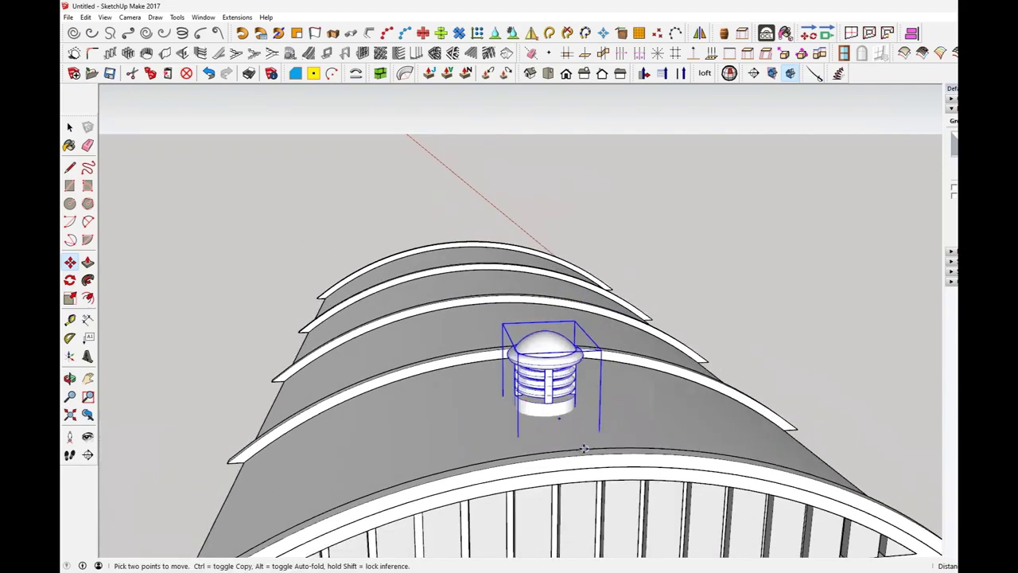
pyautogui.moveTo(586, 418); pyautogui.dragTo(821, 370, button='middle')
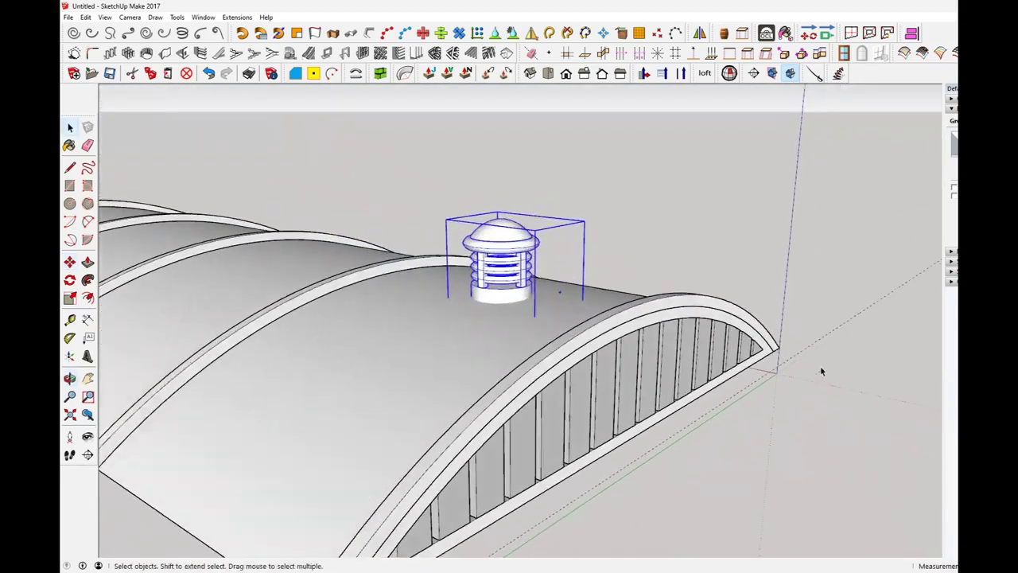
pyautogui.click(805, 457)
pyautogui.moveTo(724, 425)
pyautogui.mouseDown(button='middle')
pyautogui.moveTo(891, 352)
pyautogui.moveTo(857, 387)
pyautogui.moveTo(743, 425)
pyautogui.moveTo(609, 407)
pyautogui.moveTo(555, 387)
pyautogui.moveTo(446, 411)
pyautogui.moveTo(605, 342)
pyautogui.moveTo(466, 357)
pyautogui.moveTo(676, 366)
pyautogui.moveTo(536, 358)
pyautogui.moveTo(544, 337)
pyautogui.moveTo(613, 336)
pyautogui.moveTo(592, 348)
pyautogui.mouseUp(button='middle')
pyautogui.scroll(5, 428, 228)
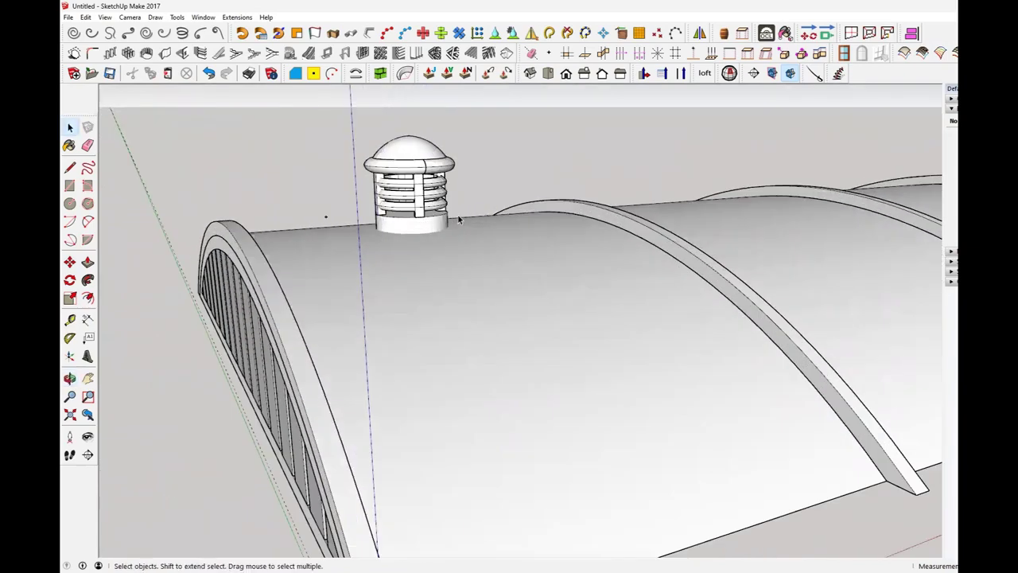
pyautogui.moveTo(428, 228); pyautogui.dragTo(429, 265, button='middle')
pyautogui.scroll(2, 430, 265)
pyautogui.scroll(4, 430, 265)
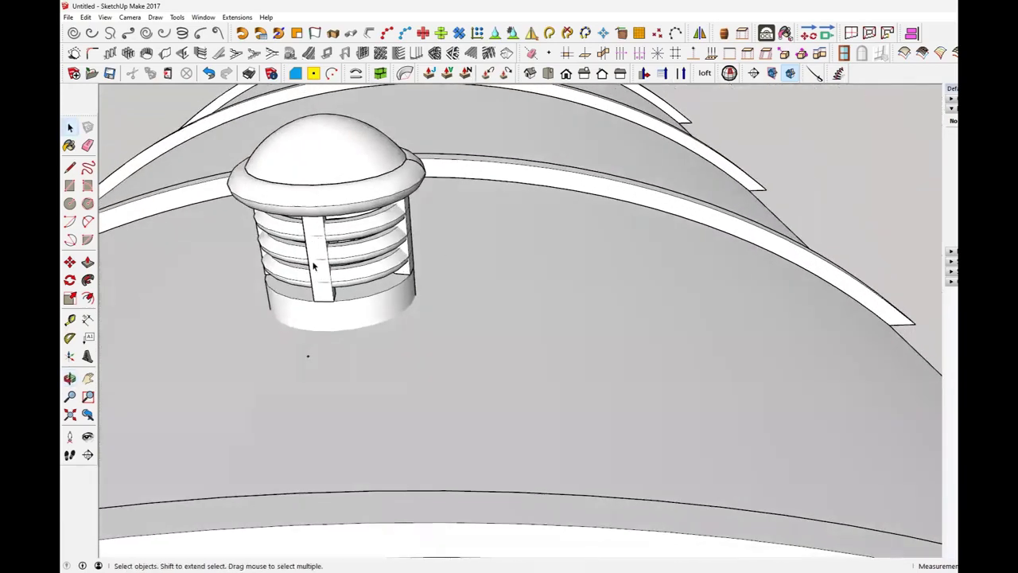
pyautogui.moveTo(383, 254); pyautogui.dragTo(657, 210, button='middle')
pyautogui.moveTo(256, 313)
pyautogui.mouseDown(button='middle')
pyautogui.moveTo(299, 328)
pyautogui.moveTo(382, 314)
pyautogui.moveTo(564, 275)
pyautogui.moveTo(604, 246)
pyautogui.mouseUp(button='middle')
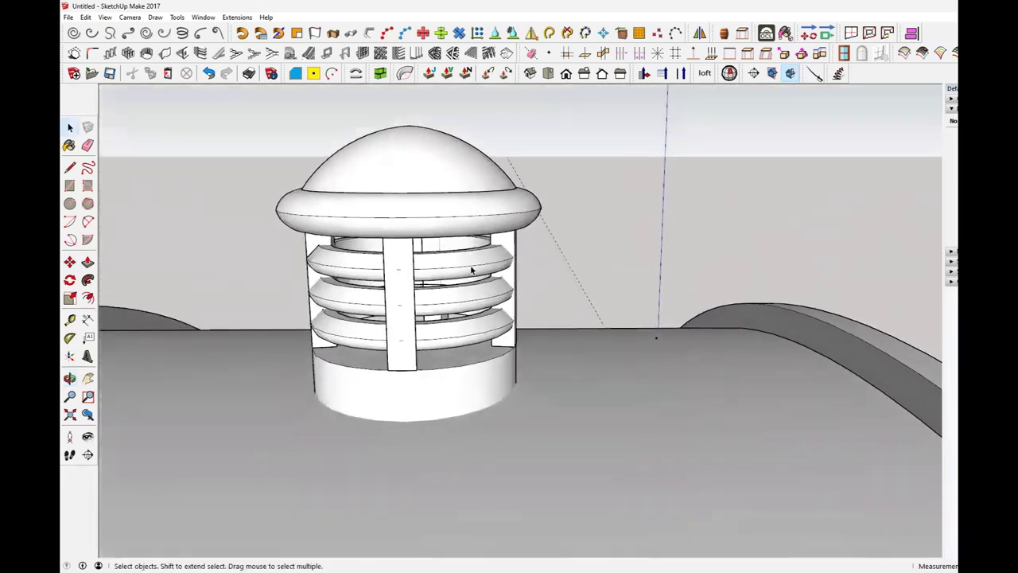
pyautogui.moveTo(395, 335)
pyautogui.mouseDown(button='middle')
pyautogui.moveTo(645, 311)
pyautogui.moveTo(602, 364)
pyautogui.moveTo(308, 345)
pyautogui.mouseUp(button='middle')
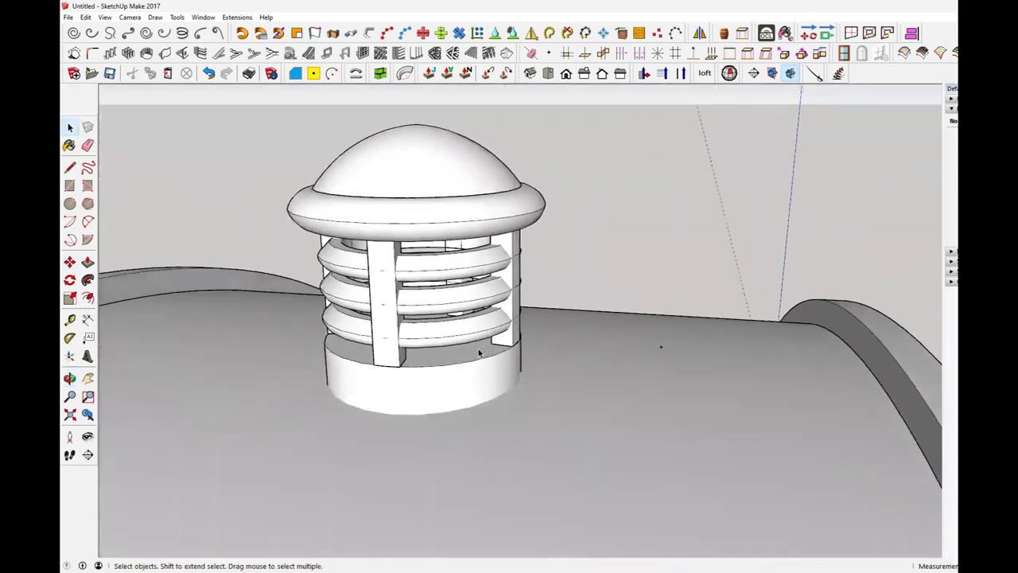
pyautogui.moveTo(480, 351); pyautogui.dragTo(374, 363, button='middle')
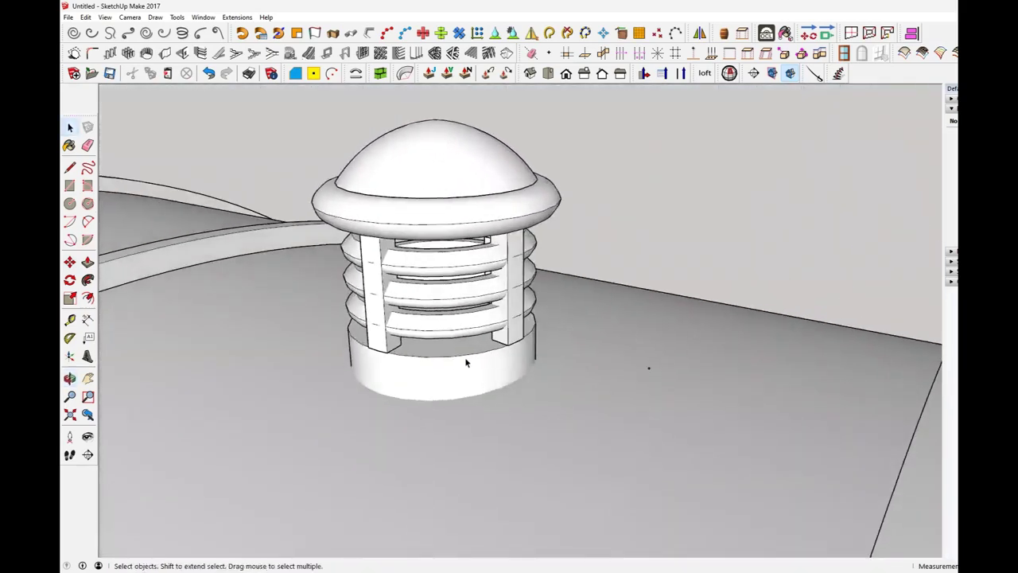